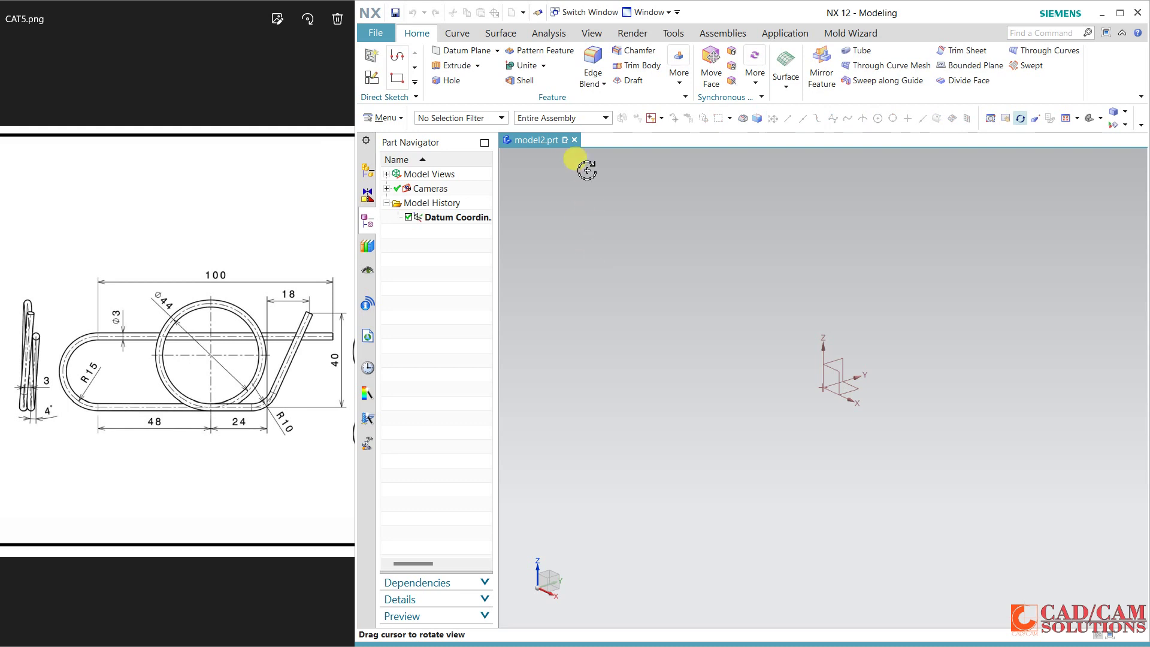
- Start a helix along the vector and set its size to a constant diameter of 44 mm
{"action": "left_click", "coordinate": [457, 33]}
{"action": "left_click", "coordinate": [702, 54]}
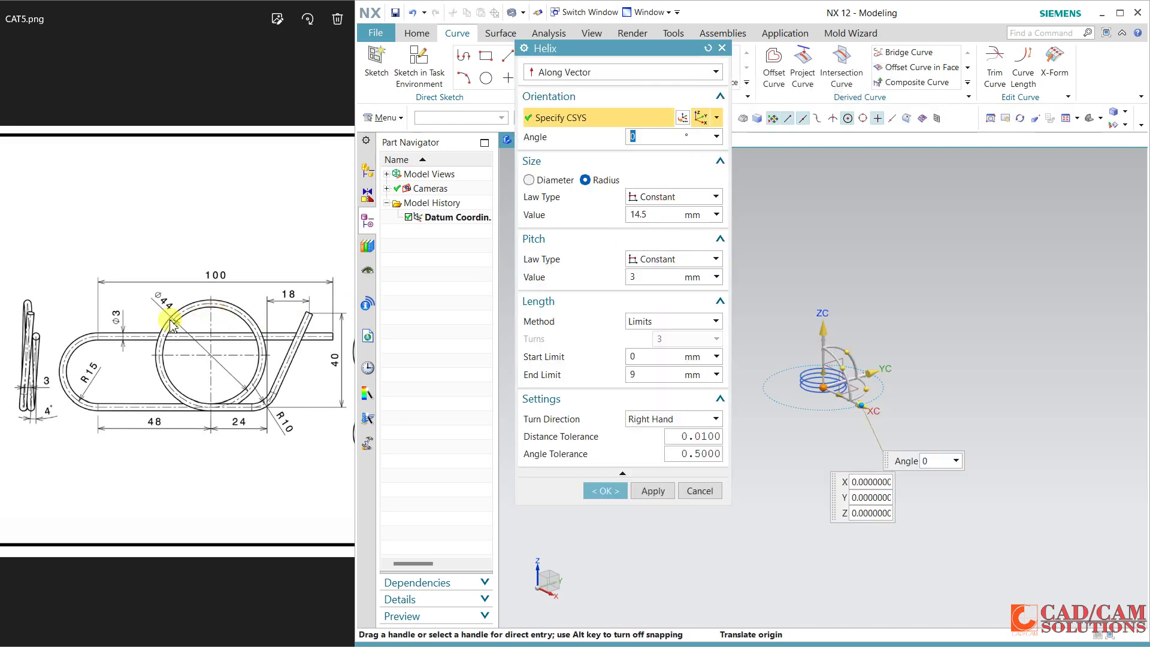
{"action": "left_click", "coordinate": [529, 181]}
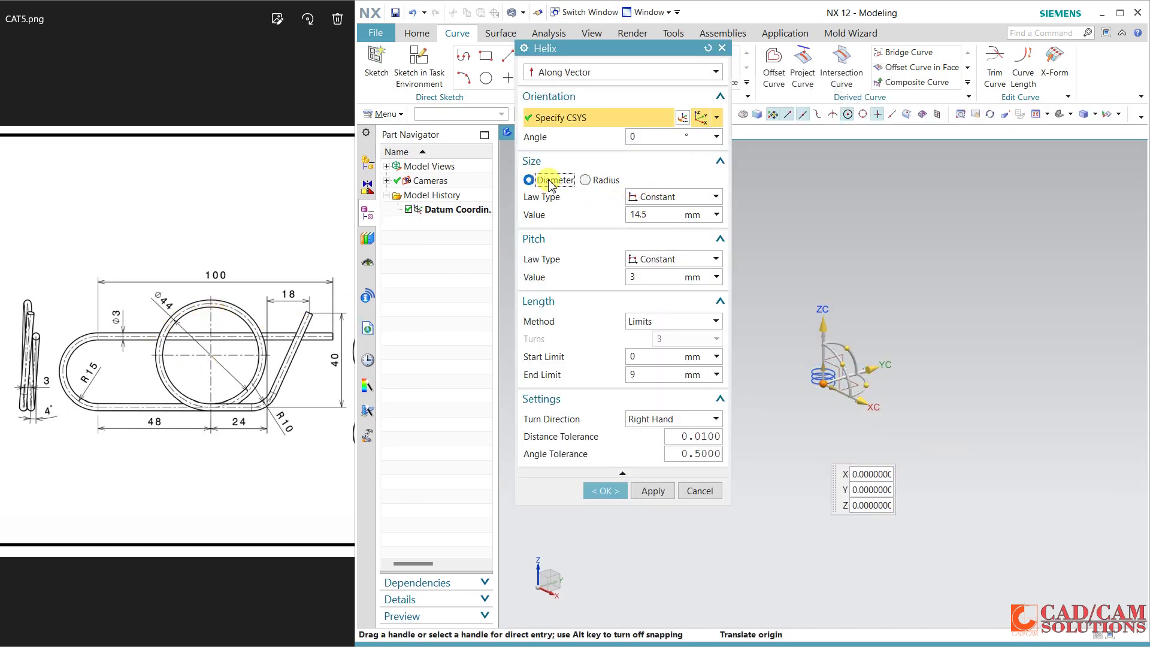
{"action": "left_click", "coordinate": [664, 219]}
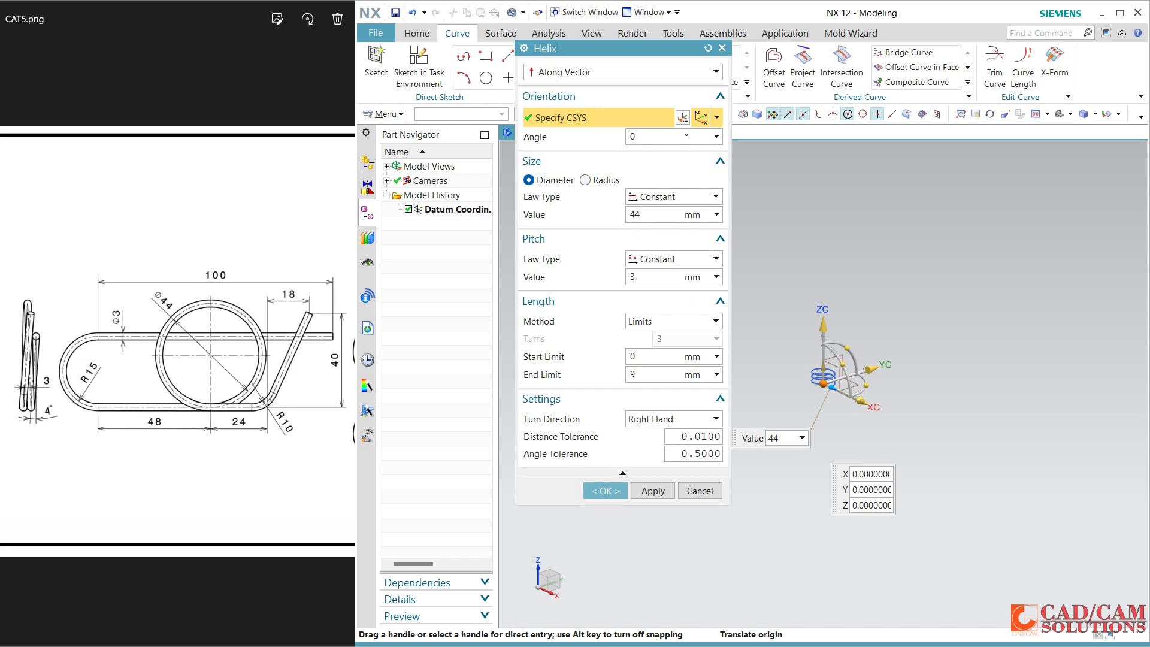
- Give the helix a 3 mm pitch with limits from 0 to 3 mm and create it
{"action": "left_click", "coordinate": [652, 276]}
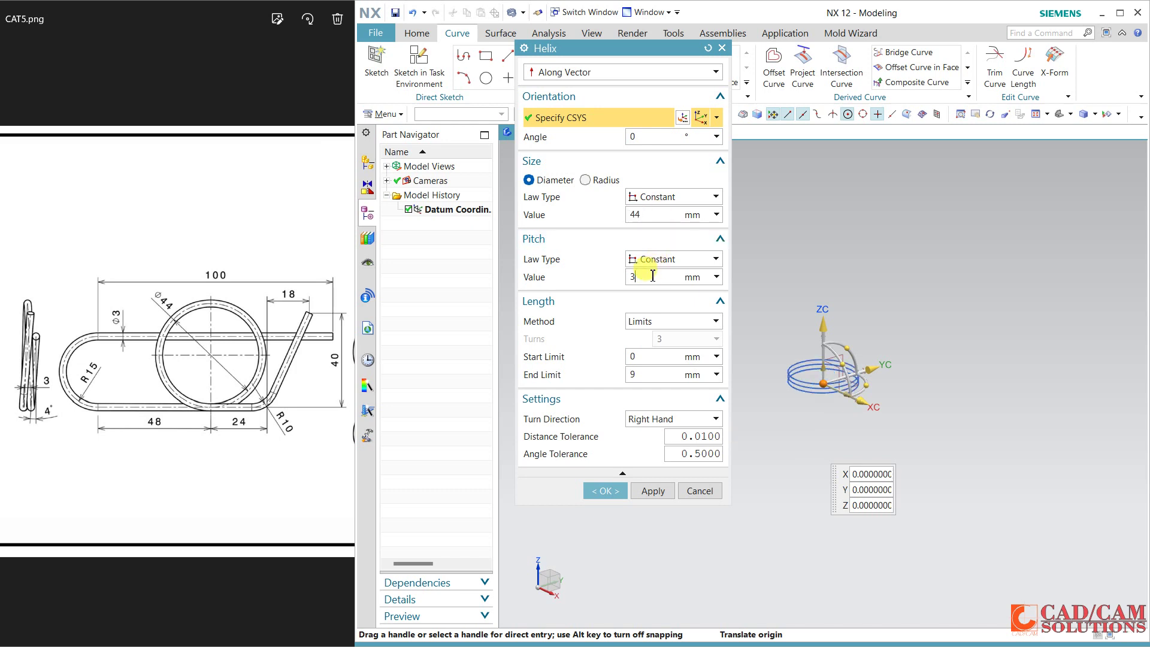
{"action": "left_click", "coordinate": [640, 376]}
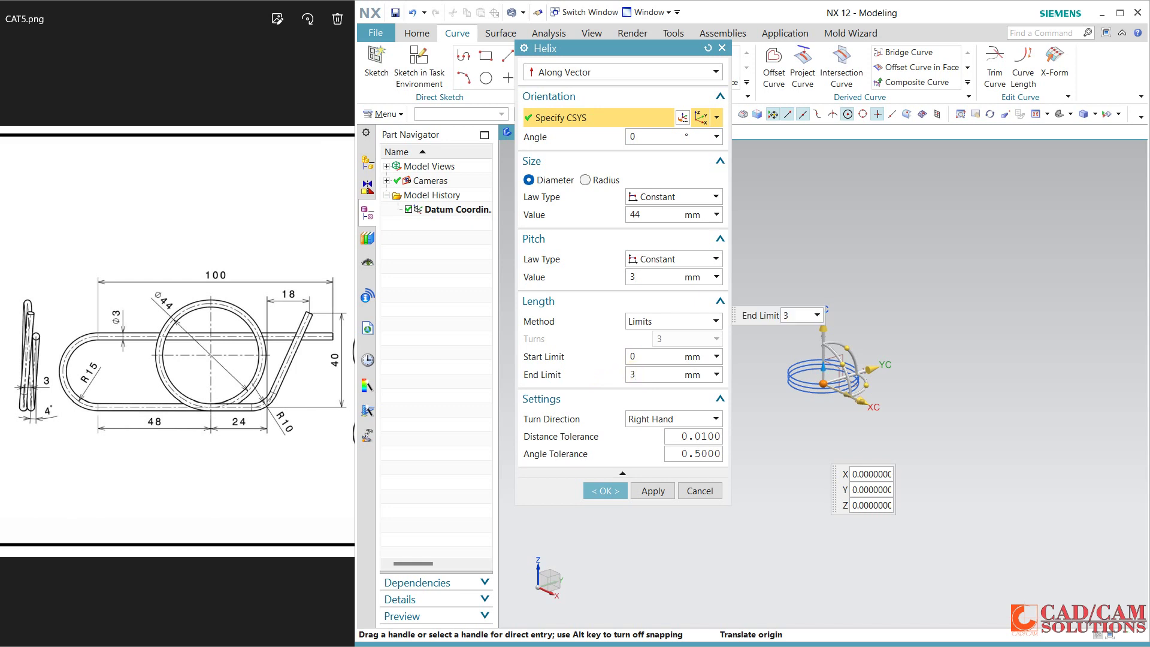
{"action": "left_click", "coordinate": [660, 356]}
{"action": "middle_click_drag", "start_coordinate": [988, 372], "coordinate": [946, 422]}
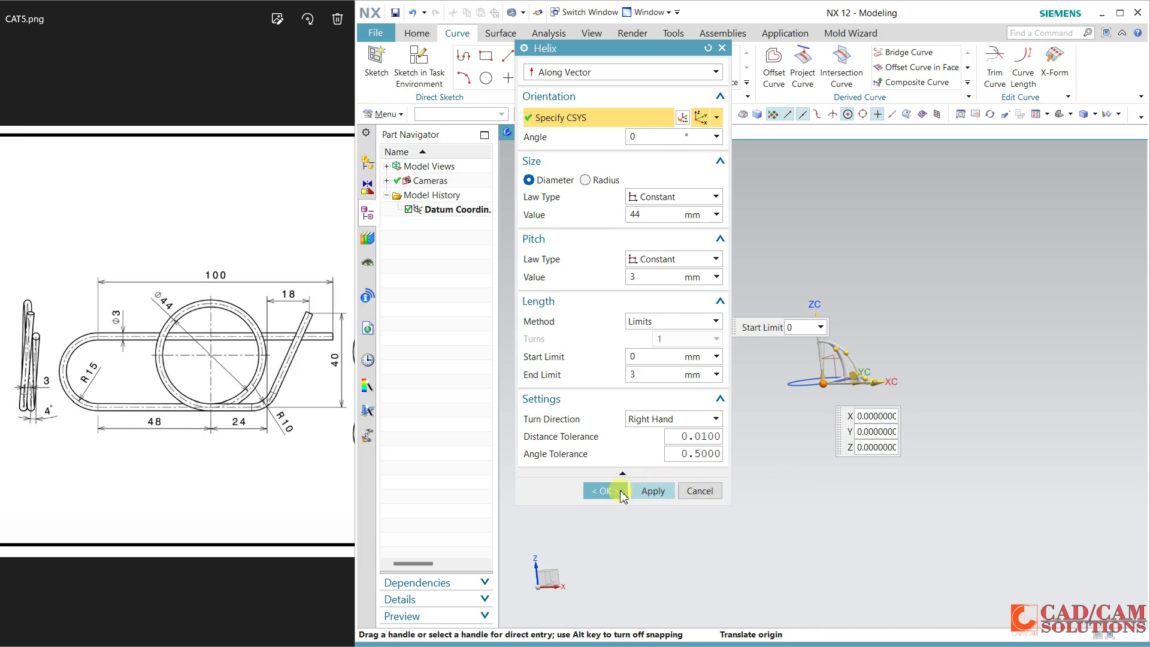
{"action": "left_click", "coordinate": [604, 491]}
- Create a datum plane parallel to the XY plane through the upper end point of the helix
{"action": "middle_click_drag", "start_coordinate": [739, 480], "coordinate": [843, 474]}
{"action": "scroll", "coordinate": [803, 501], "scroll_direction": "up", "scroll_amount": 5}
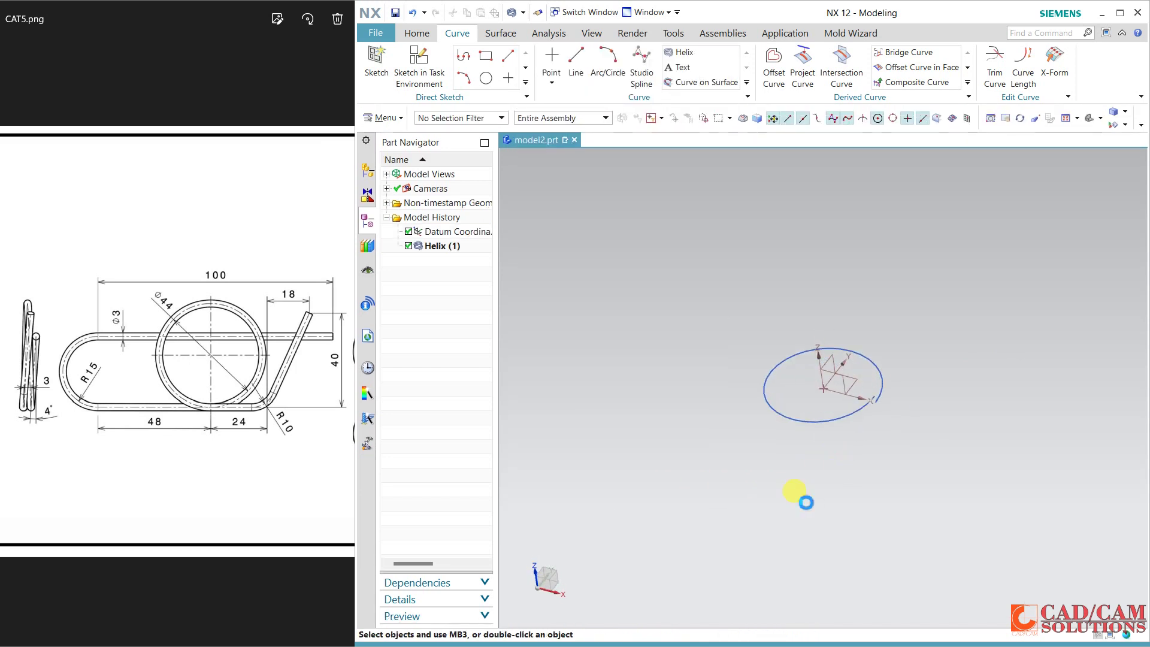
{"action": "scroll", "coordinate": [748, 443], "scroll_direction": "down", "scroll_amount": 1}
{"action": "middle_click_drag", "start_coordinate": [752, 449], "coordinate": [621, 341]}
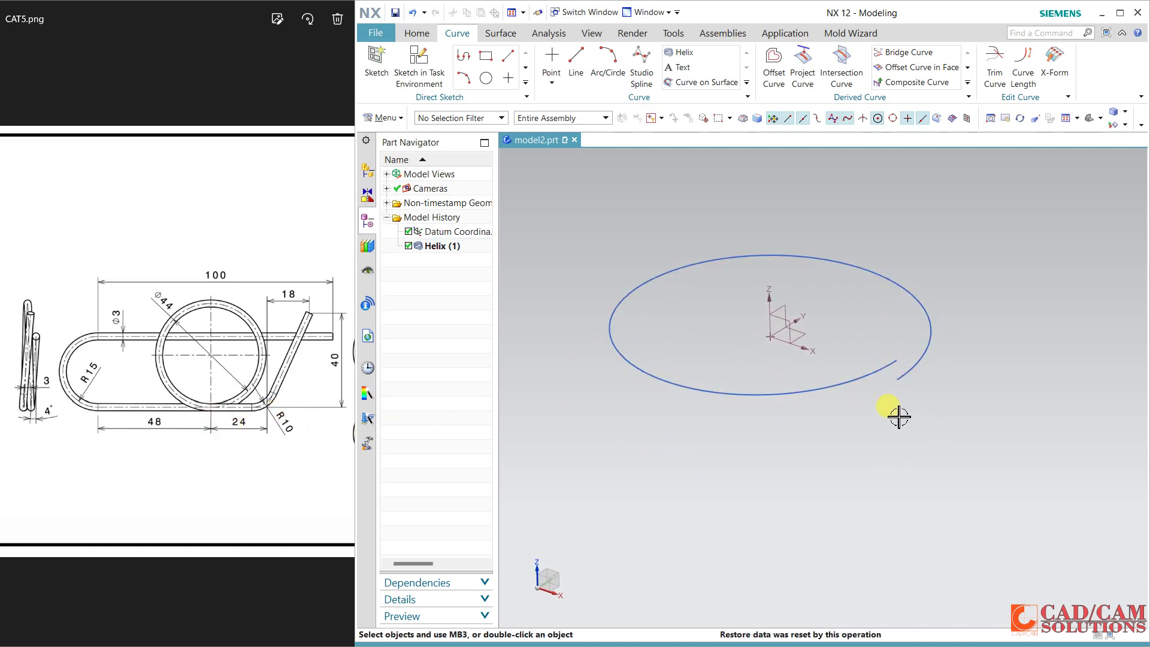
{"action": "left_click", "coordinate": [418, 34]}
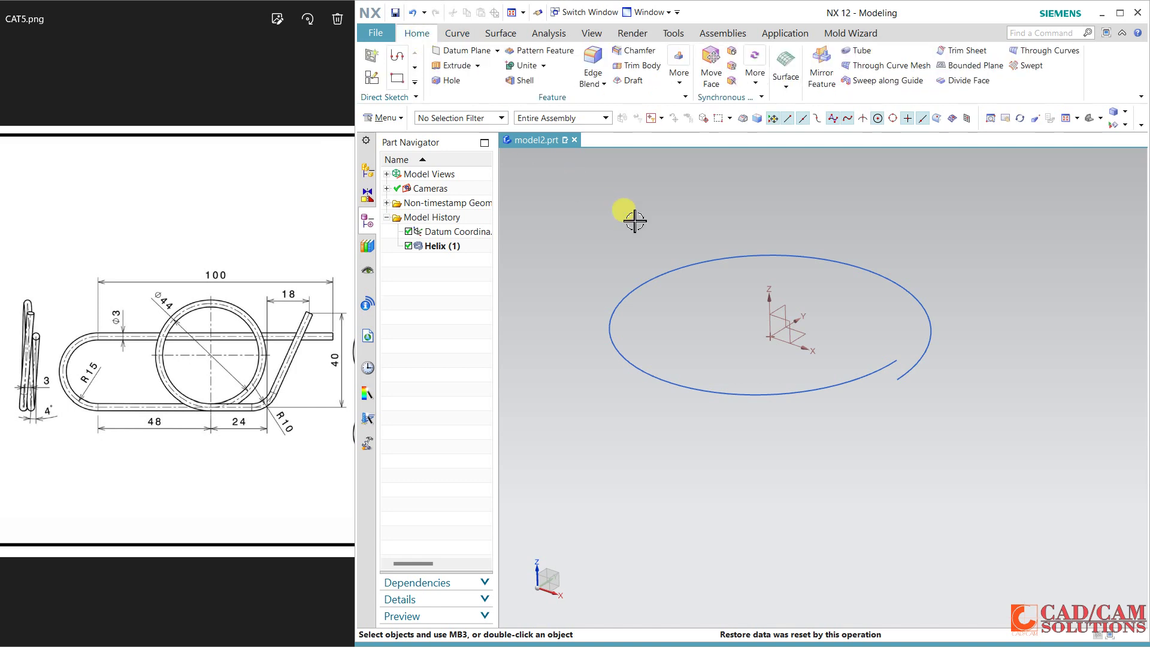
{"action": "left_click", "coordinate": [462, 51]}
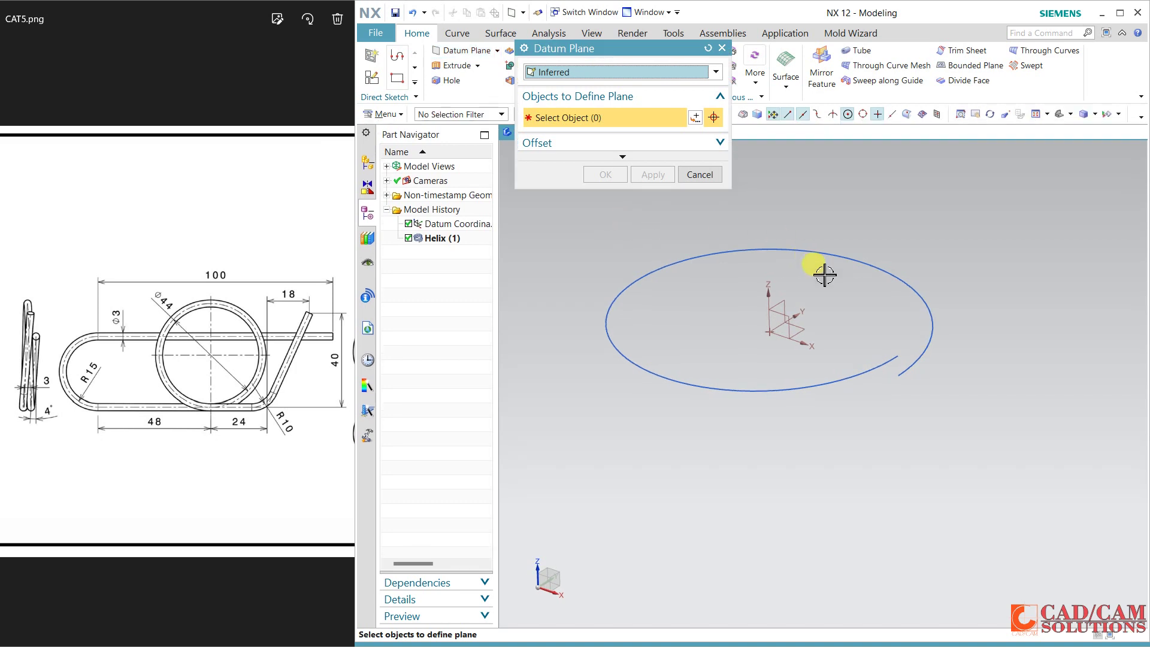
{"action": "left_click", "coordinate": [926, 320]}
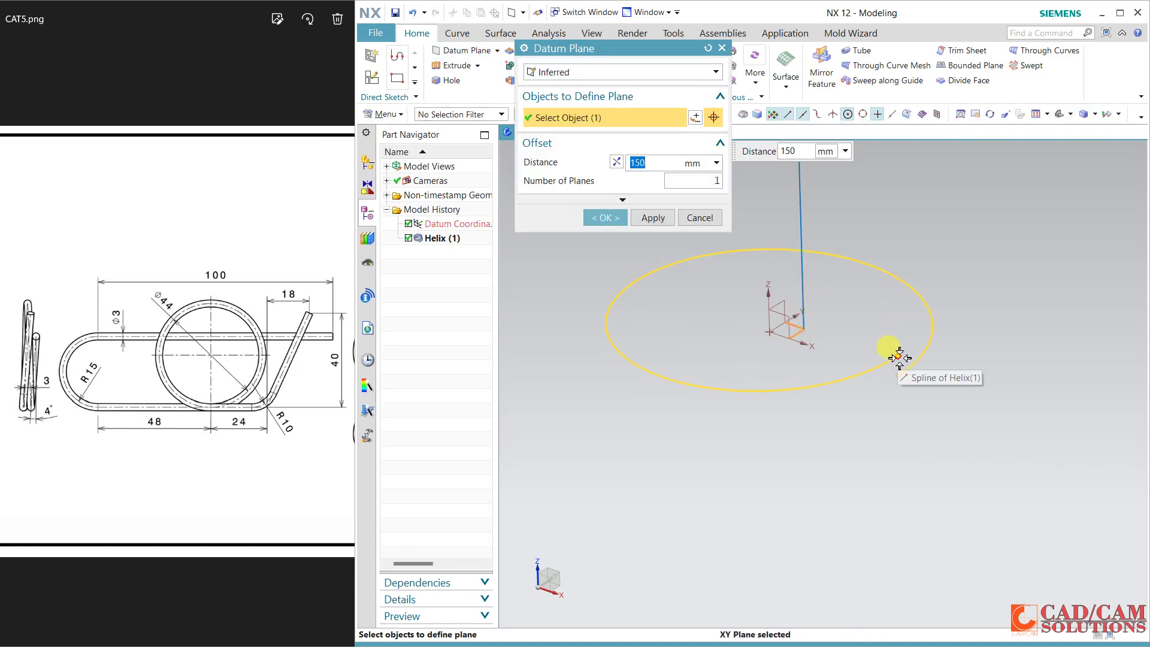
{"action": "left_click", "coordinate": [891, 351]}
{"action": "middle_click_drag", "start_coordinate": [809, 425], "coordinate": [757, 377]}
{"action": "left_click", "coordinate": [605, 174]}
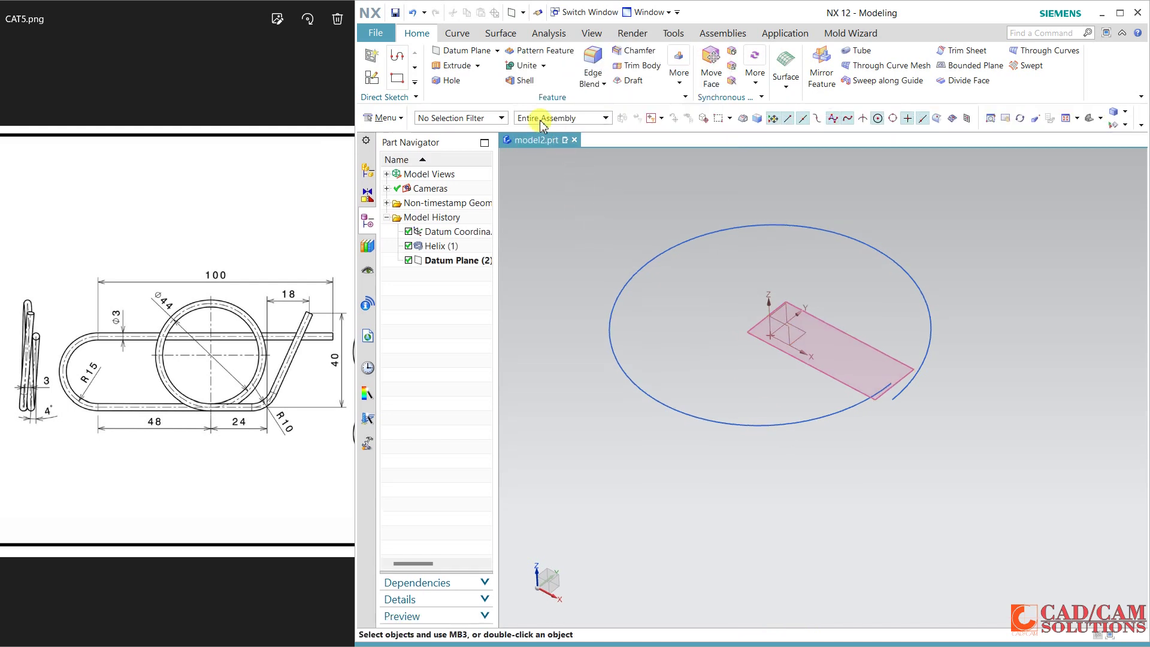
- Draw a line about 17 mm long along YC from the upper end point of the helix
{"action": "left_click", "coordinate": [457, 33]}
{"action": "left_click", "coordinate": [576, 71]}
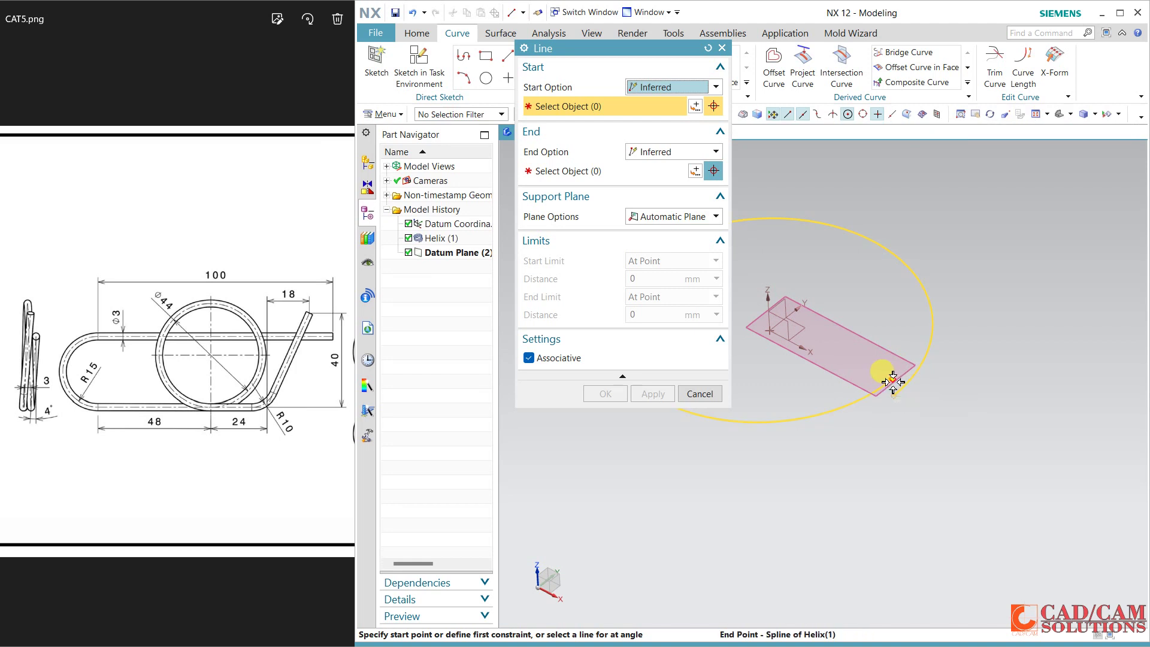
{"action": "left_click", "coordinate": [892, 382]}
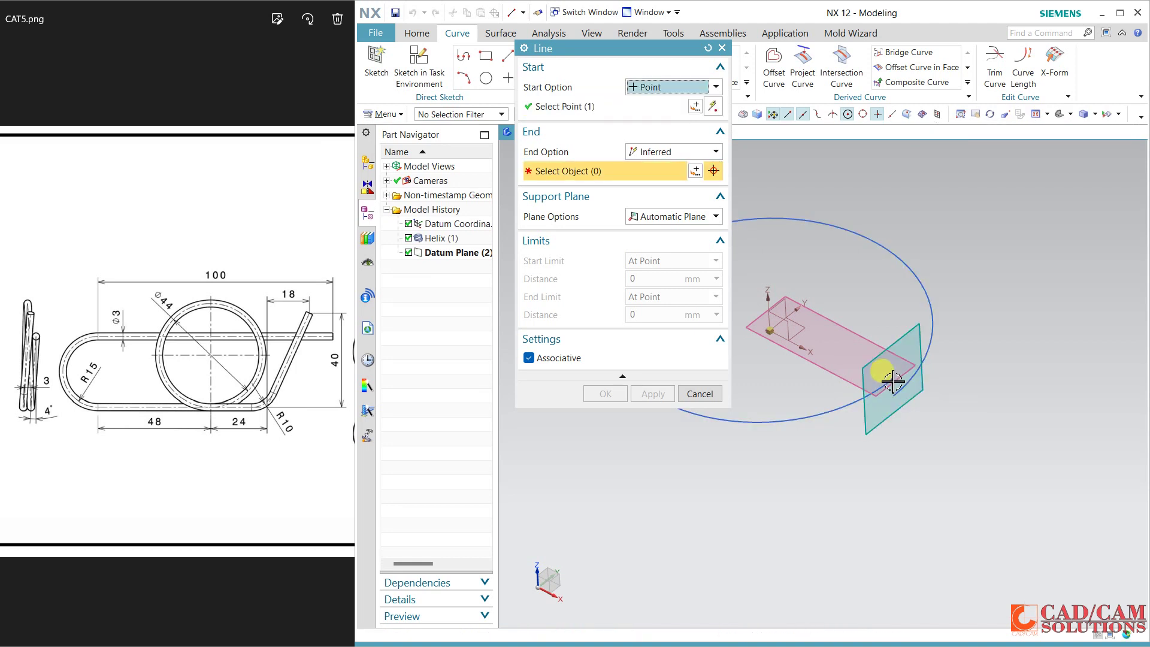
{"action": "middle_click", "coordinate": [974, 314]}
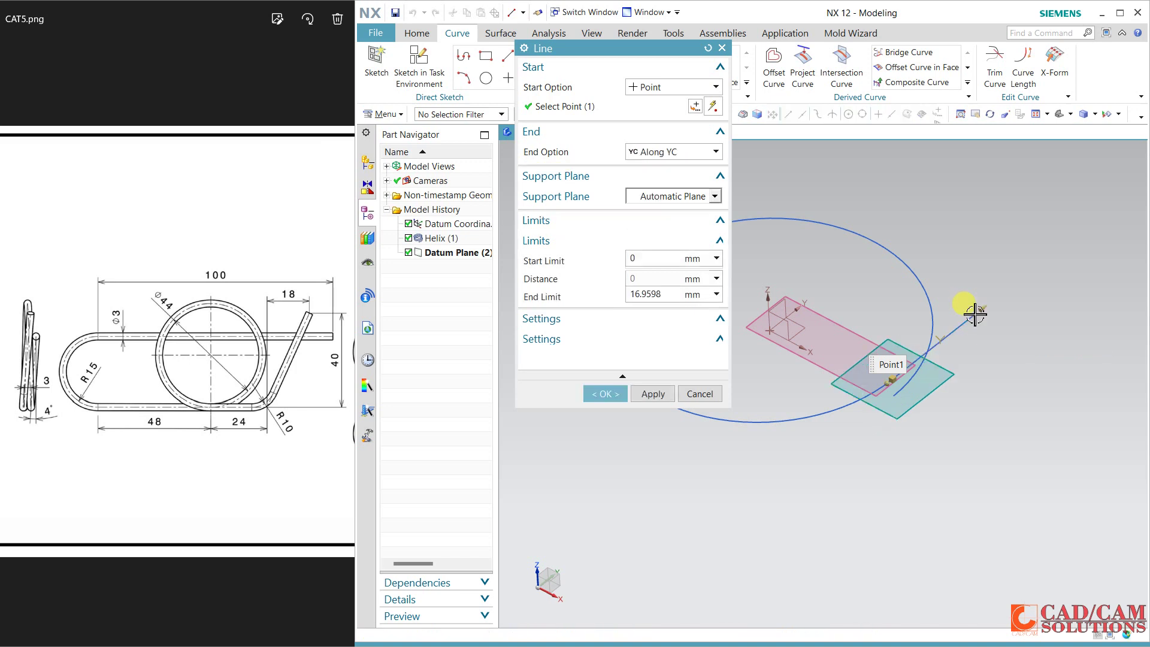
{"action": "left_click", "coordinate": [597, 393]}
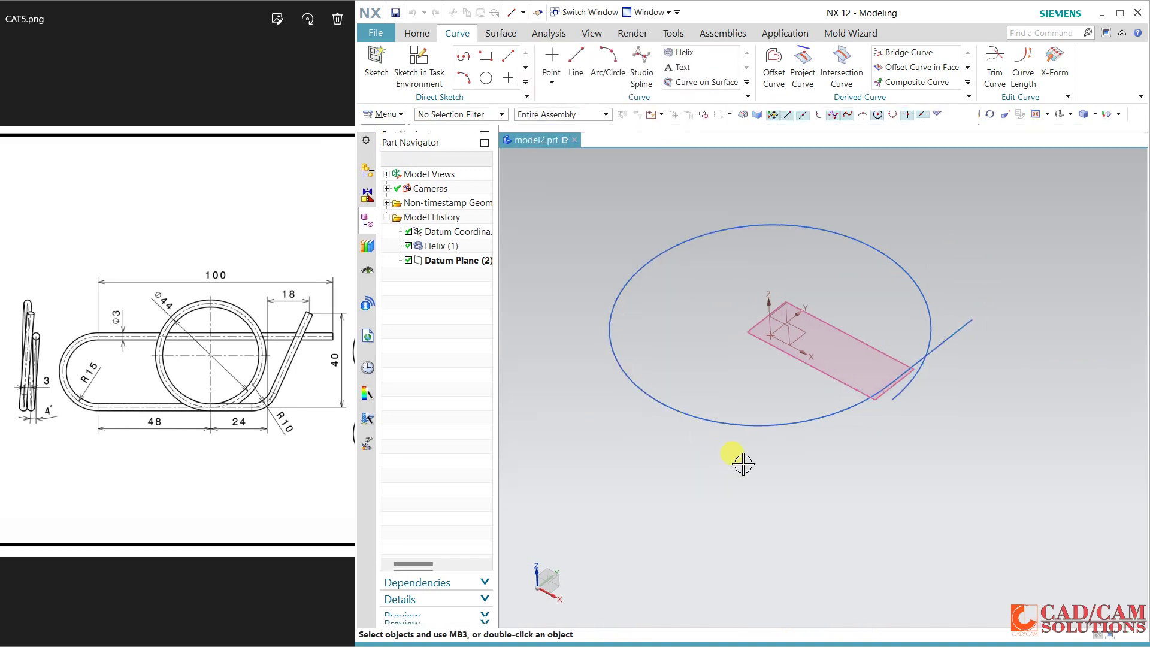
- Create a datum plane at an angle of 4° to the first datum plane, through the line at the helix end
{"action": "mouse_move", "coordinate": [739, 462]}
{"action": "middle_mouse_down"}
{"action": "mouse_move", "coordinate": [744, 437]}
{"action": "mouse_move", "coordinate": [731, 444]}
{"action": "mouse_move", "coordinate": [741, 463]}
{"action": "middle_mouse_up"}
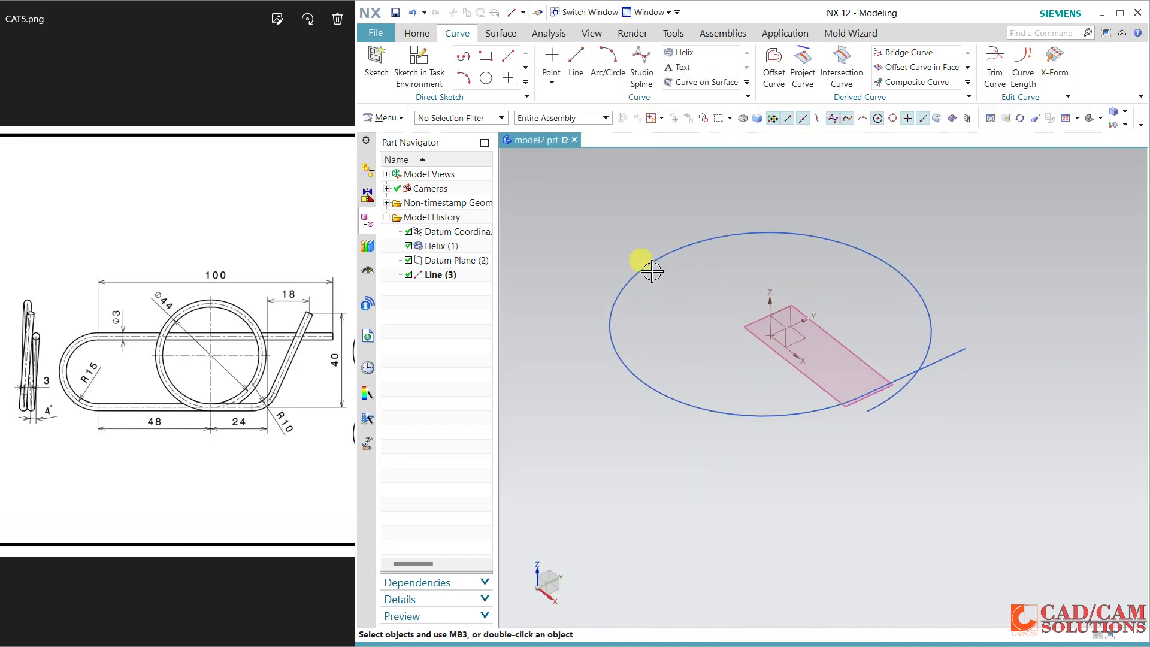
{"action": "left_click", "coordinate": [417, 33]}
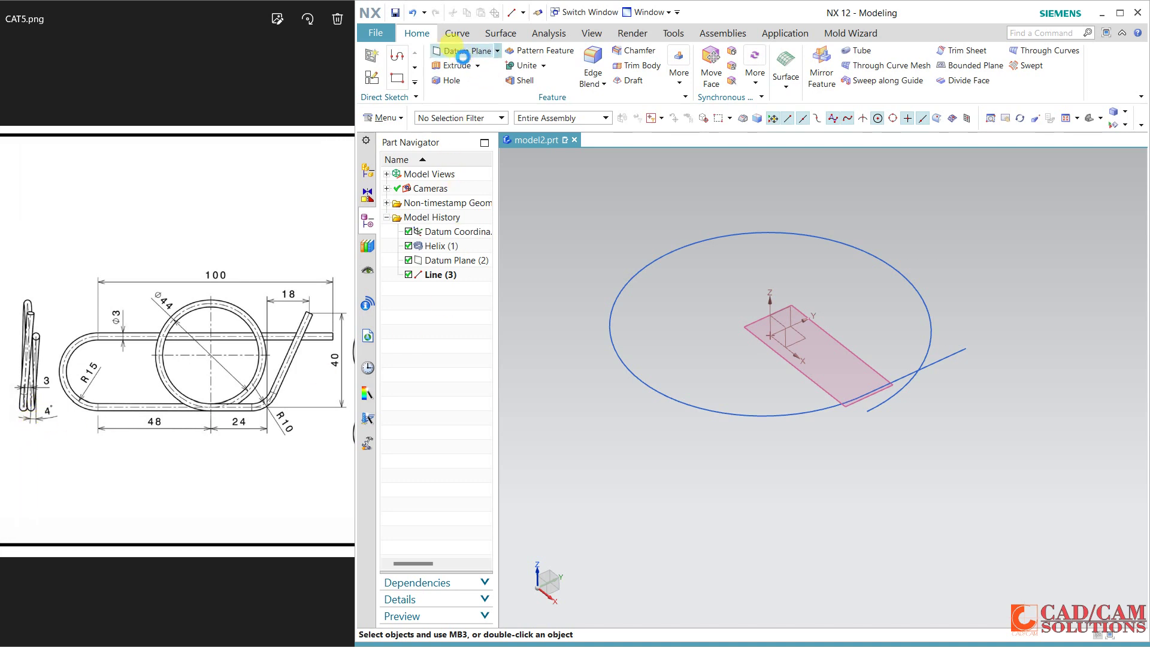
{"action": "left_click", "coordinate": [464, 50]}
{"action": "left_click", "coordinate": [623, 72]}
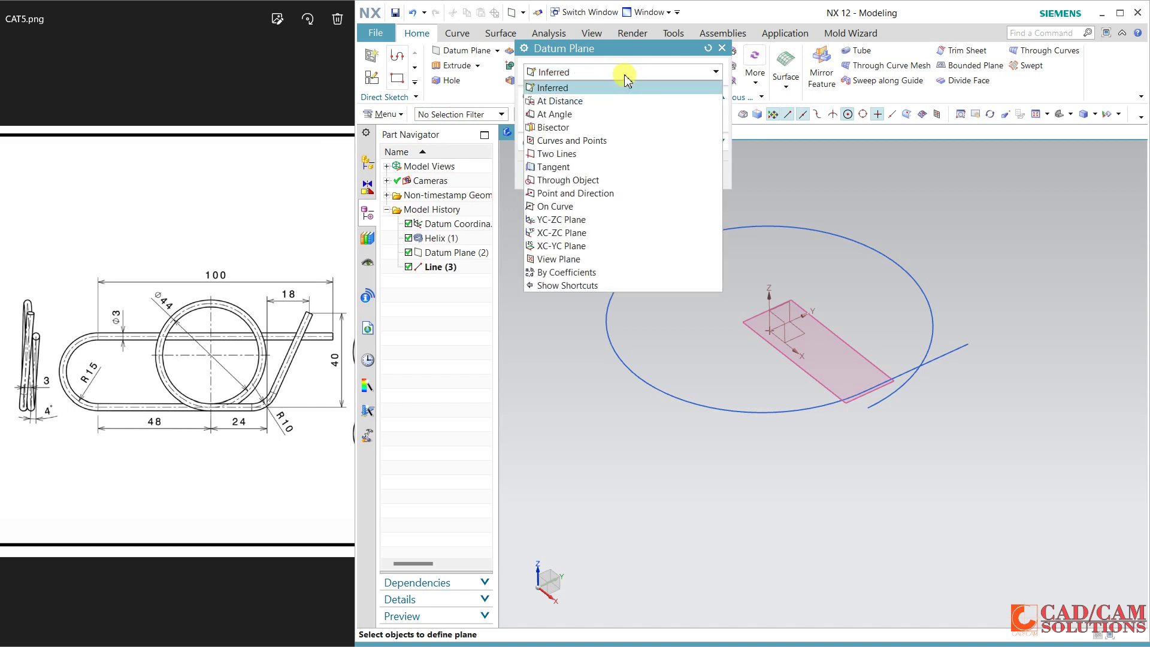
{"action": "left_click", "coordinate": [562, 114]}
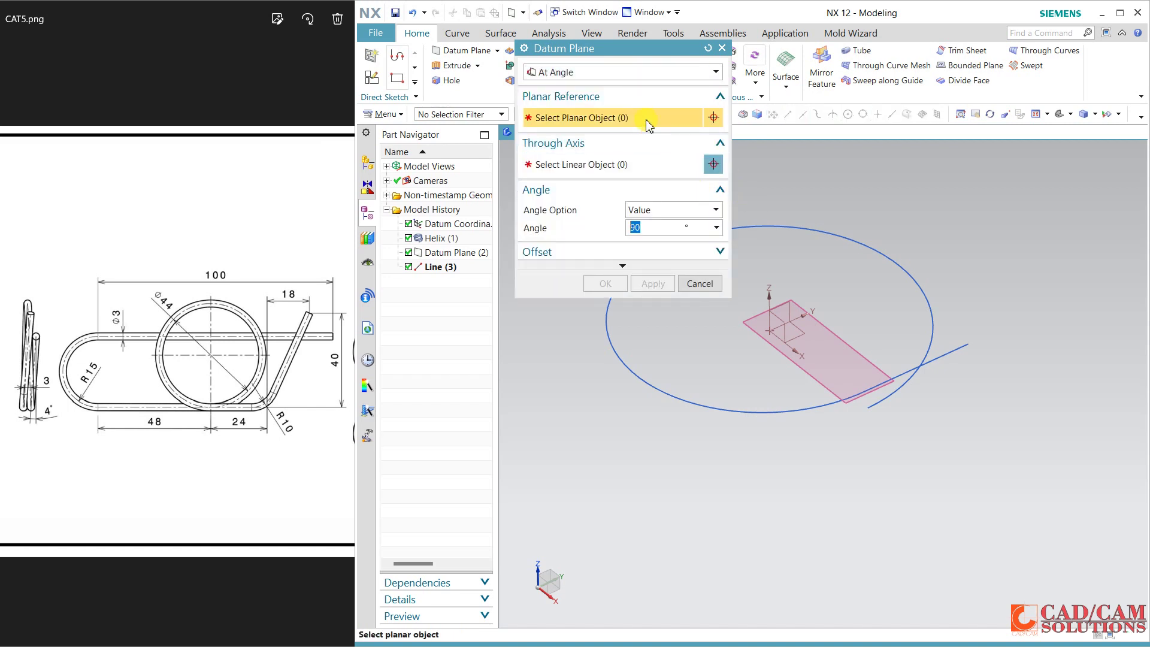
{"action": "left_click", "coordinate": [861, 351]}
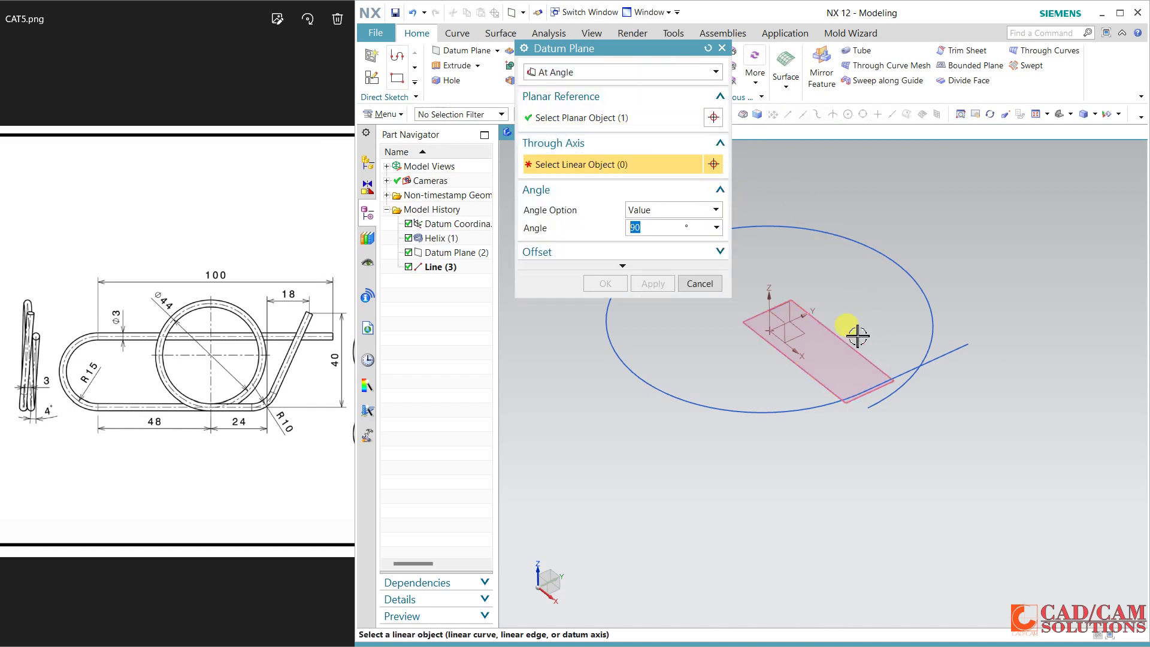
{"action": "left_click", "coordinate": [949, 360]}
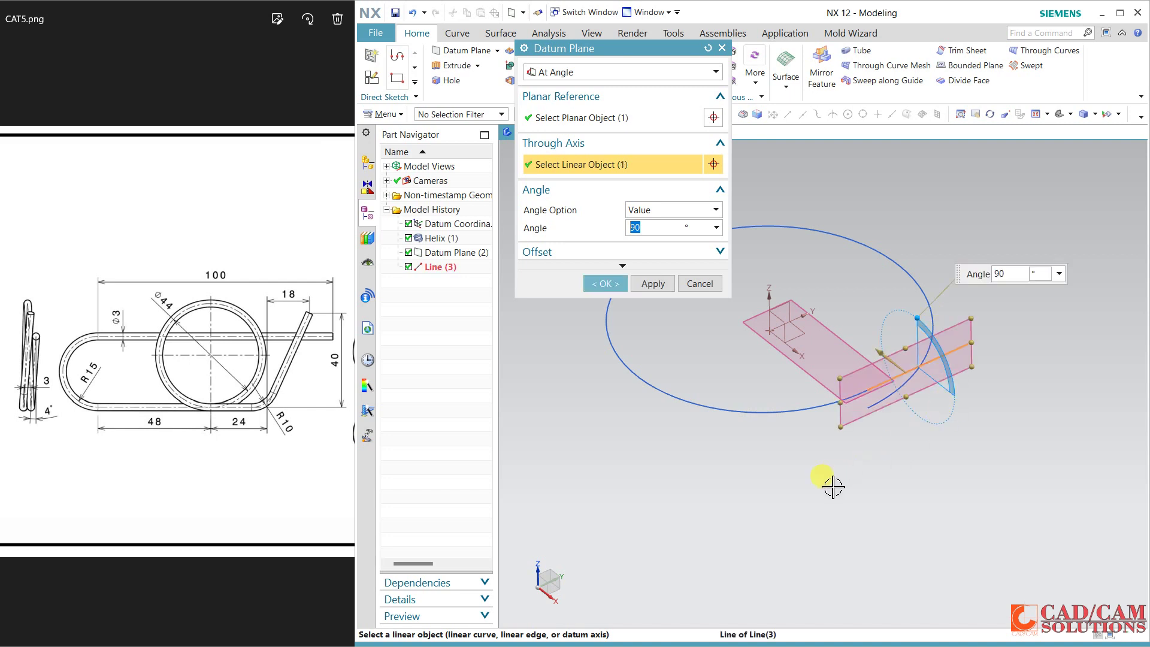
{"action": "middle_click_drag", "start_coordinate": [828, 482], "coordinate": [873, 492]}
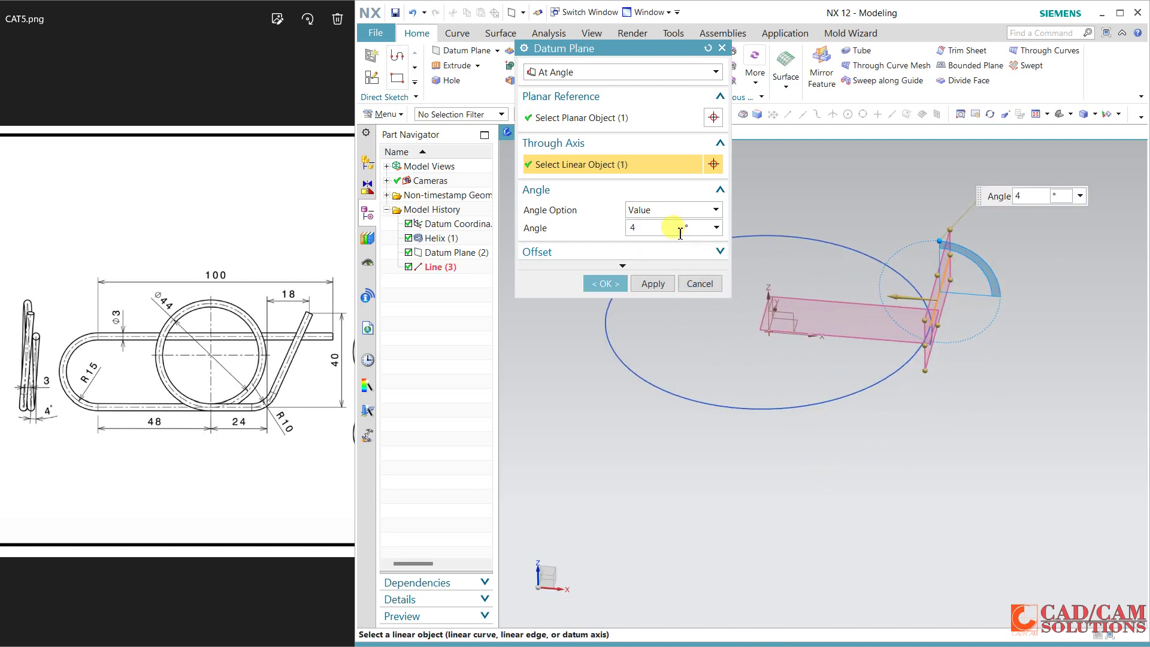
{"action": "left_click", "coordinate": [677, 211]}
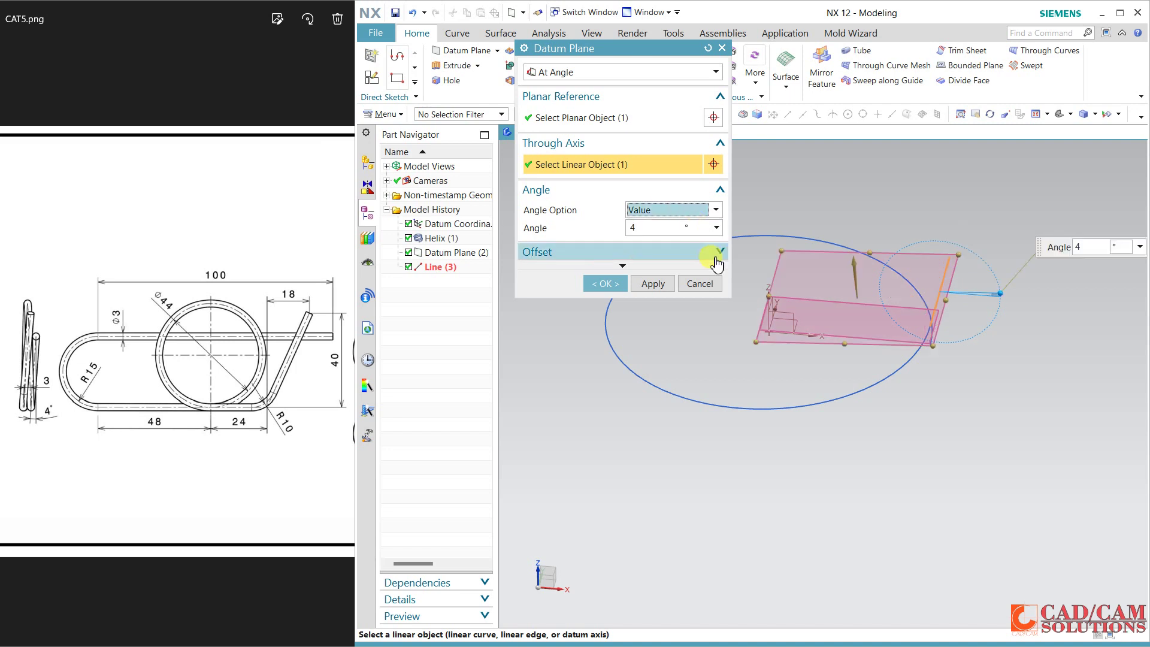
{"action": "mouse_move", "coordinate": [862, 482]}
{"action": "middle_mouse_down"}
{"action": "mouse_move", "coordinate": [860, 462]}
{"action": "mouse_move", "coordinate": [863, 481]}
{"action": "mouse_move", "coordinate": [846, 476]}
{"action": "middle_mouse_up"}
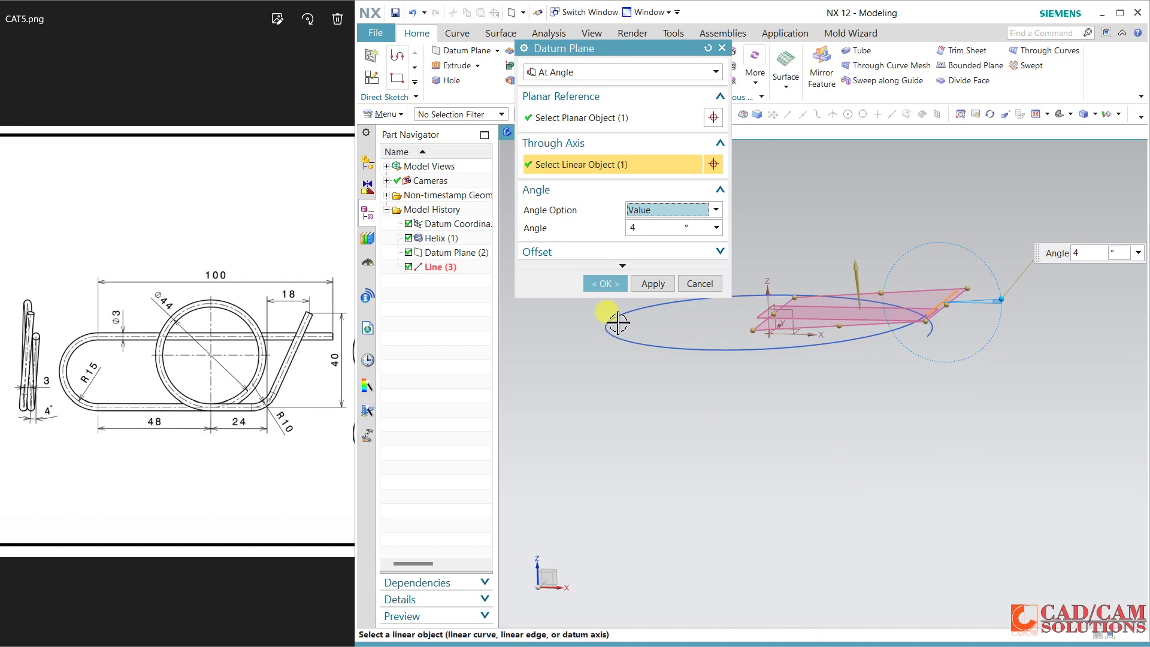
{"action": "left_click", "coordinate": [604, 284]}
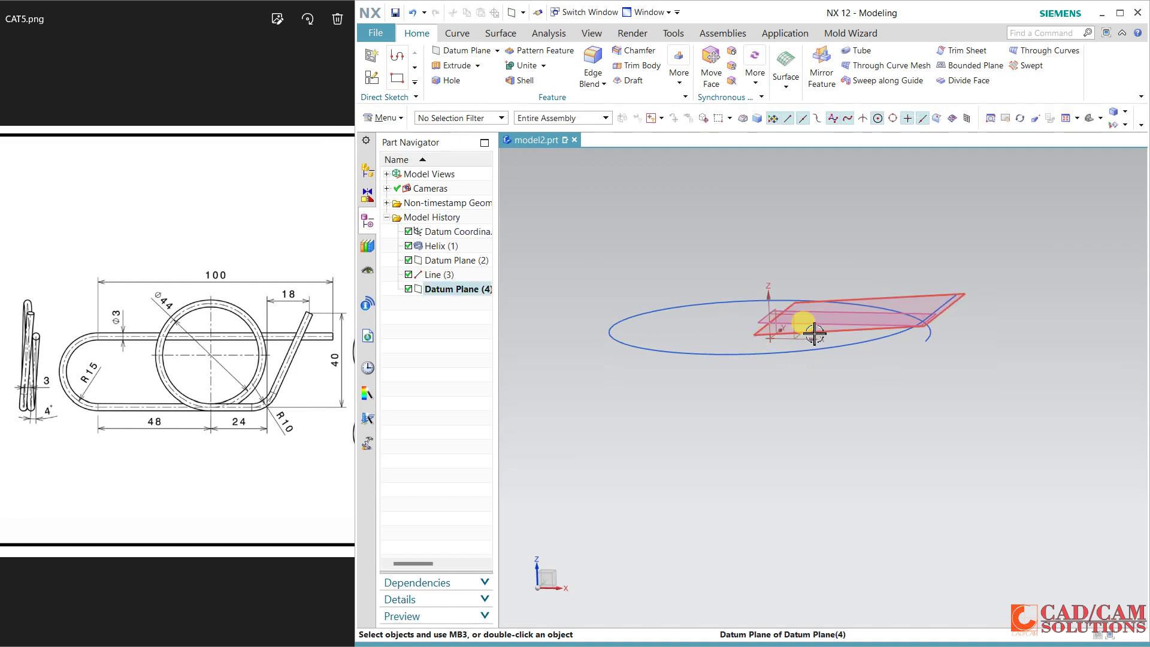
- Hide the first datum plane and the line, leaving the angled datum plane displayed
{"action": "middle_click_drag", "start_coordinate": [846, 411], "coordinate": [730, 425]}
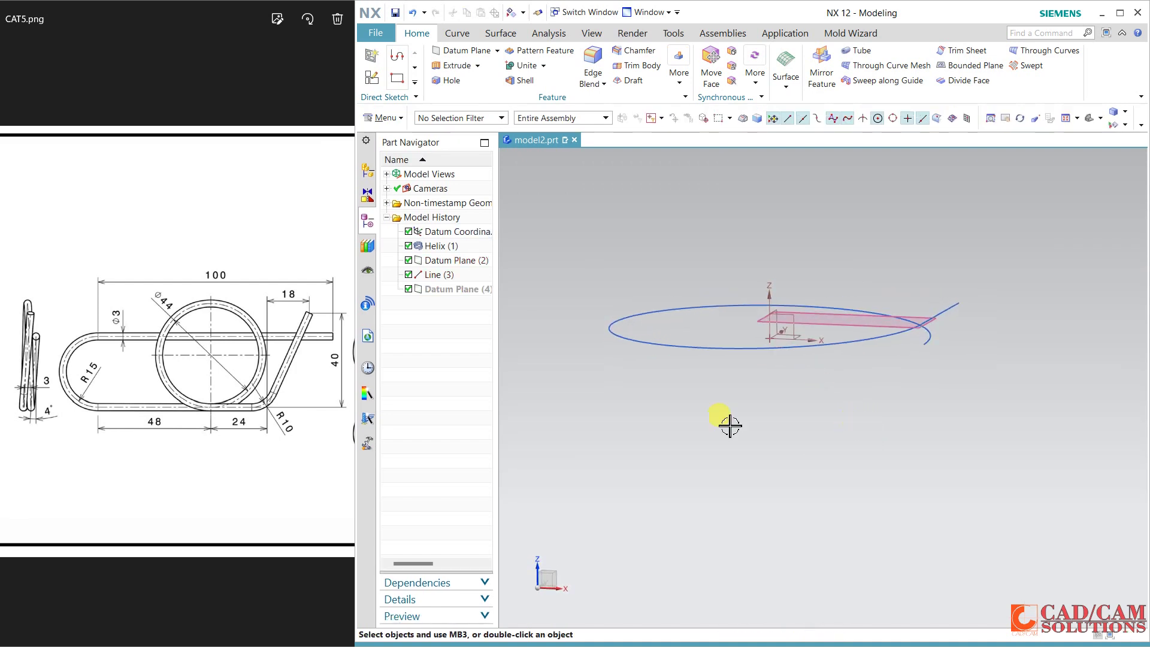
{"action": "right_click", "coordinate": [473, 290]}
{"action": "key", "text": "Escape"}
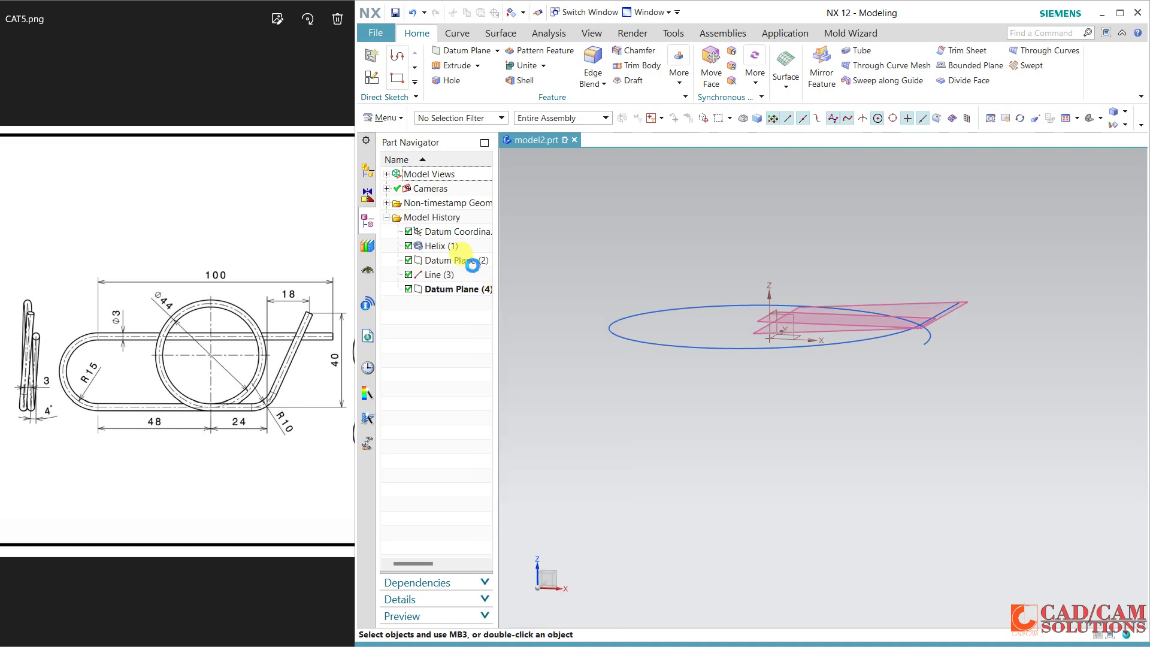
{"action": "right_click", "coordinate": [473, 261]}
{"action": "left_click", "coordinate": [502, 273]}
{"action": "middle_click_drag", "start_coordinate": [772, 399], "coordinate": [767, 427]}
{"action": "right_click", "coordinate": [440, 277]}
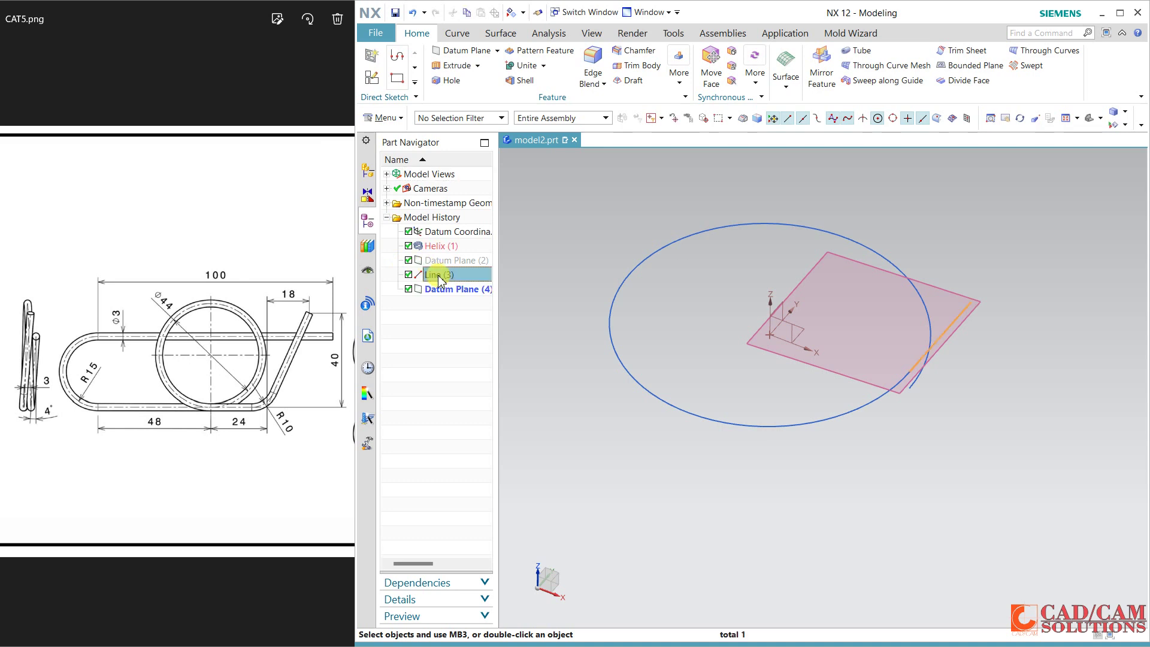
{"action": "left_click", "coordinate": [464, 292]}
{"action": "middle_click_drag", "start_coordinate": [737, 441], "coordinate": [709, 427]}
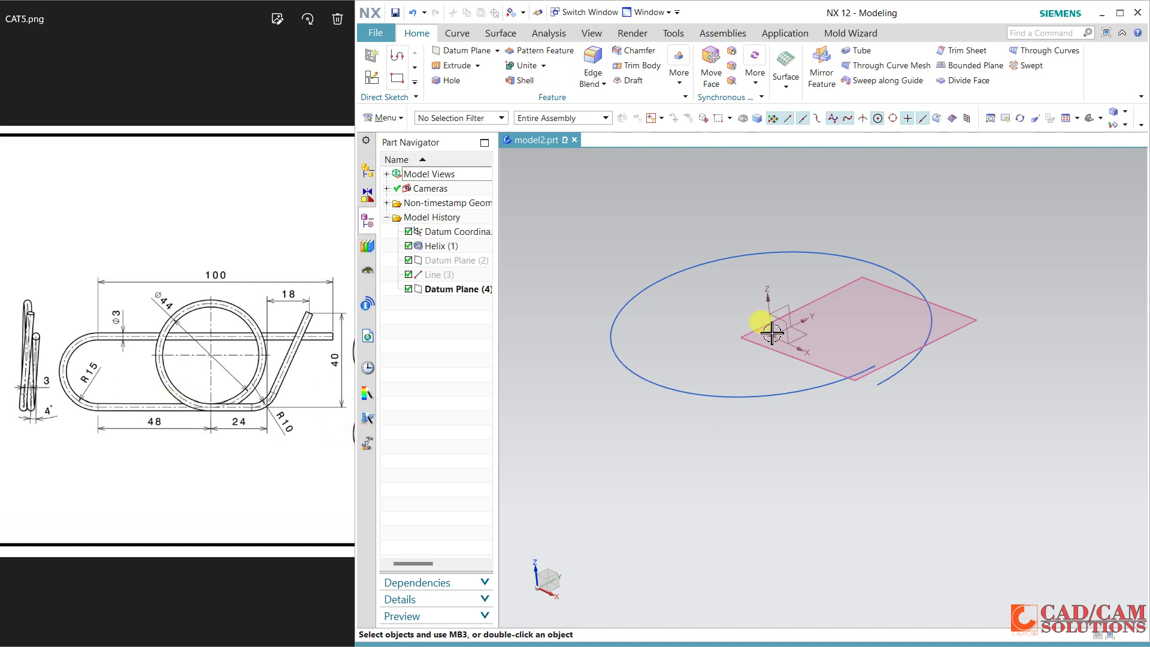
{"action": "left_click", "coordinate": [457, 33]}
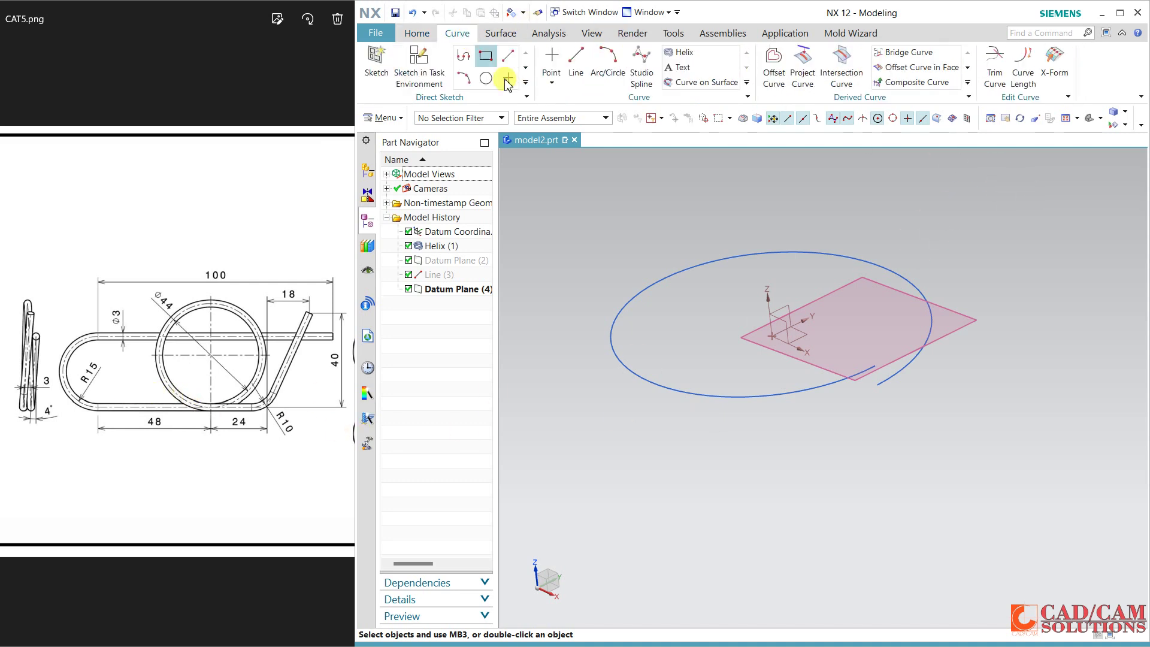
{"action": "left_click", "coordinate": [1024, 78]}
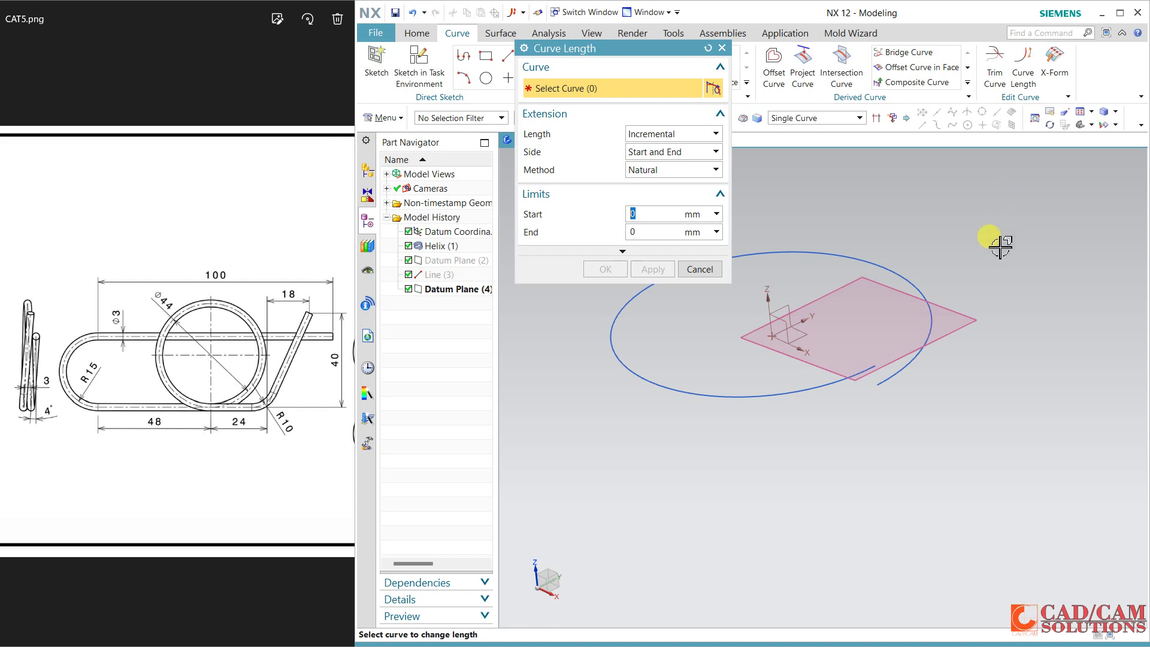
{"action": "left_click", "coordinate": [763, 395]}
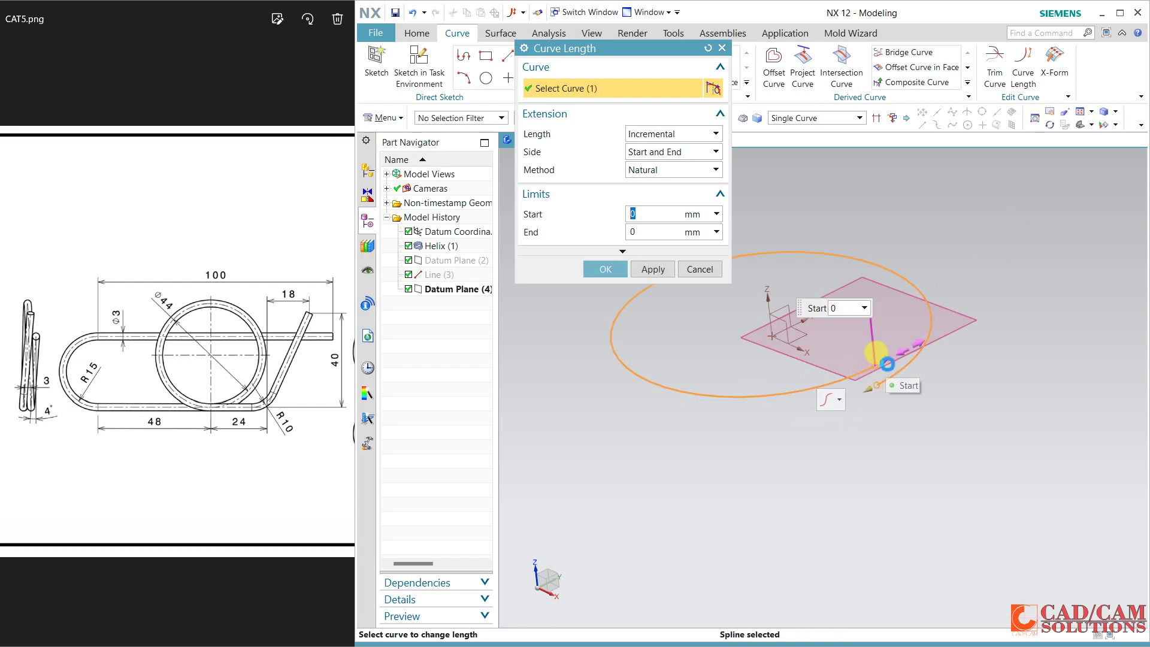
{"action": "mouse_move", "coordinate": [887, 364]}
{"action": "left_mouse_down"}
{"action": "mouse_move", "coordinate": [970, 312]}
{"action": "mouse_move", "coordinate": [955, 316]}
{"action": "mouse_move", "coordinate": [933, 378]}
{"action": "mouse_move", "coordinate": [888, 385]}
{"action": "left_mouse_up"}
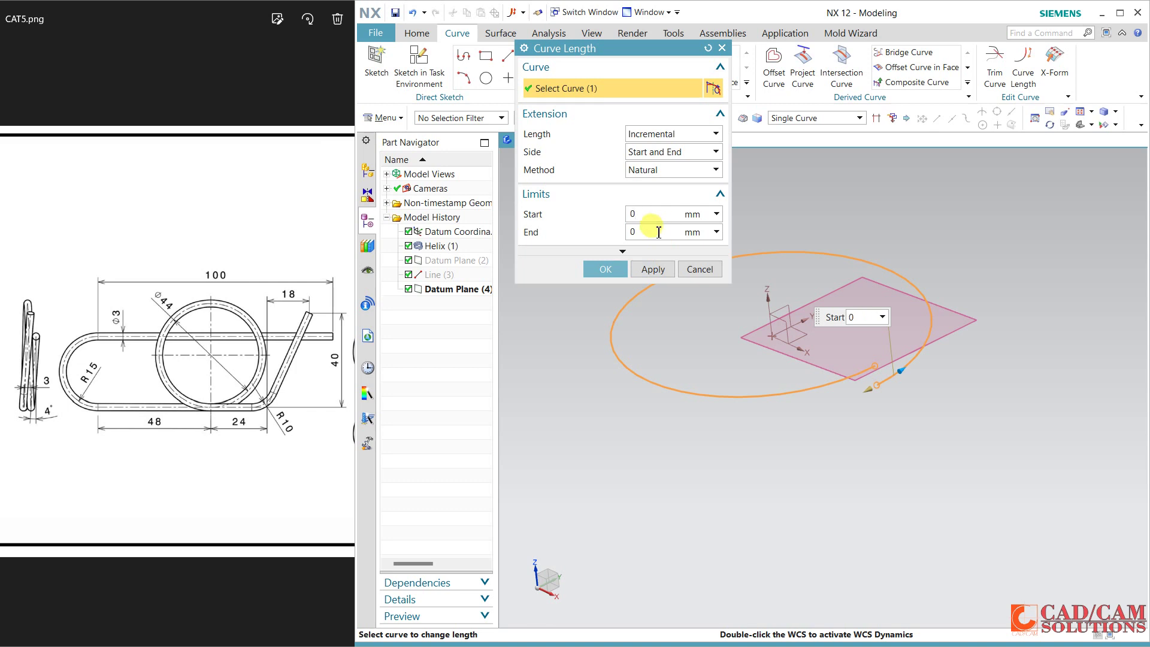
{"action": "left_click", "coordinate": [657, 234]}
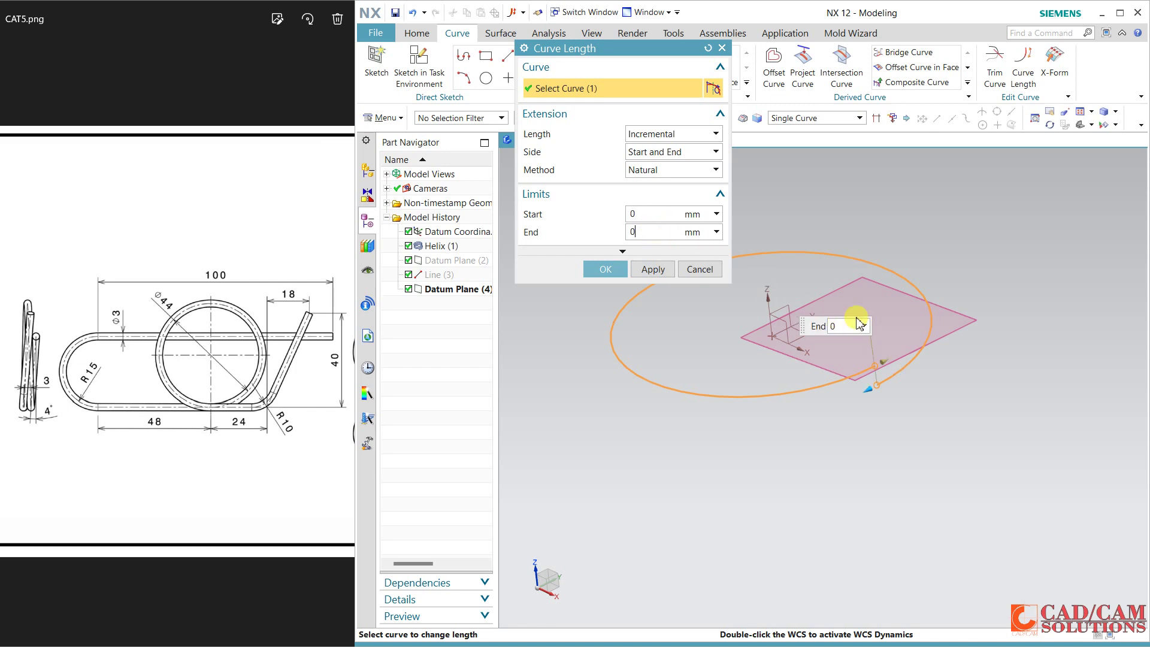
{"action": "left_click", "coordinate": [692, 171]}
{"action": "left_click", "coordinate": [659, 197]}
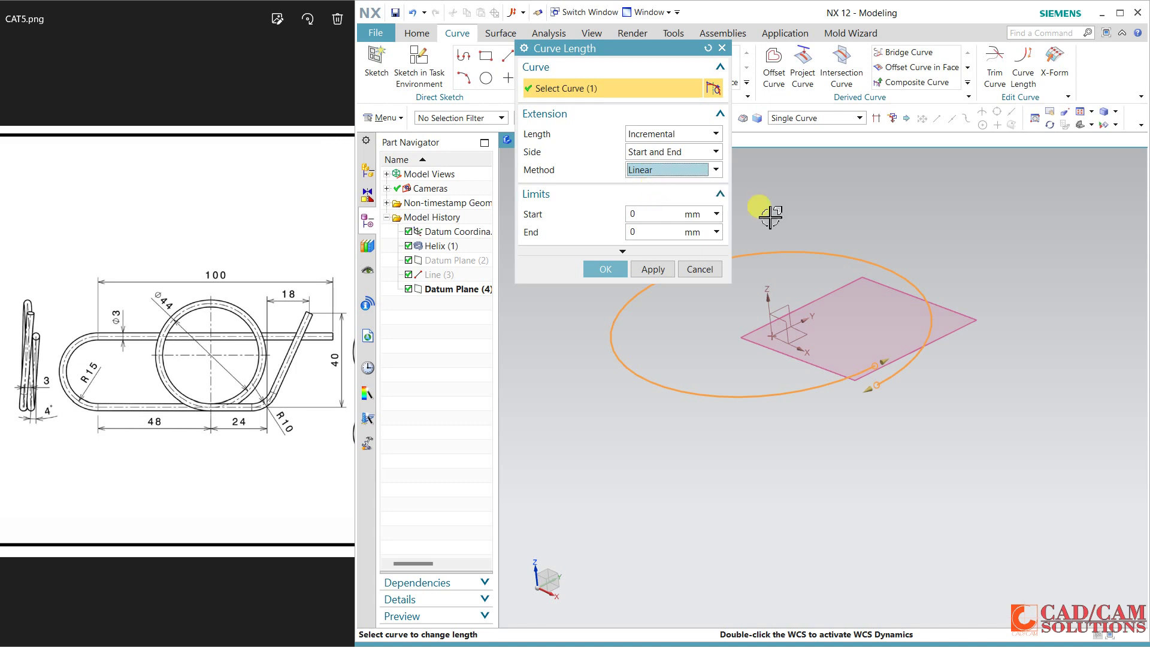
{"action": "left_click_drag", "start_coordinate": [890, 352], "coordinate": [1045, 285]}
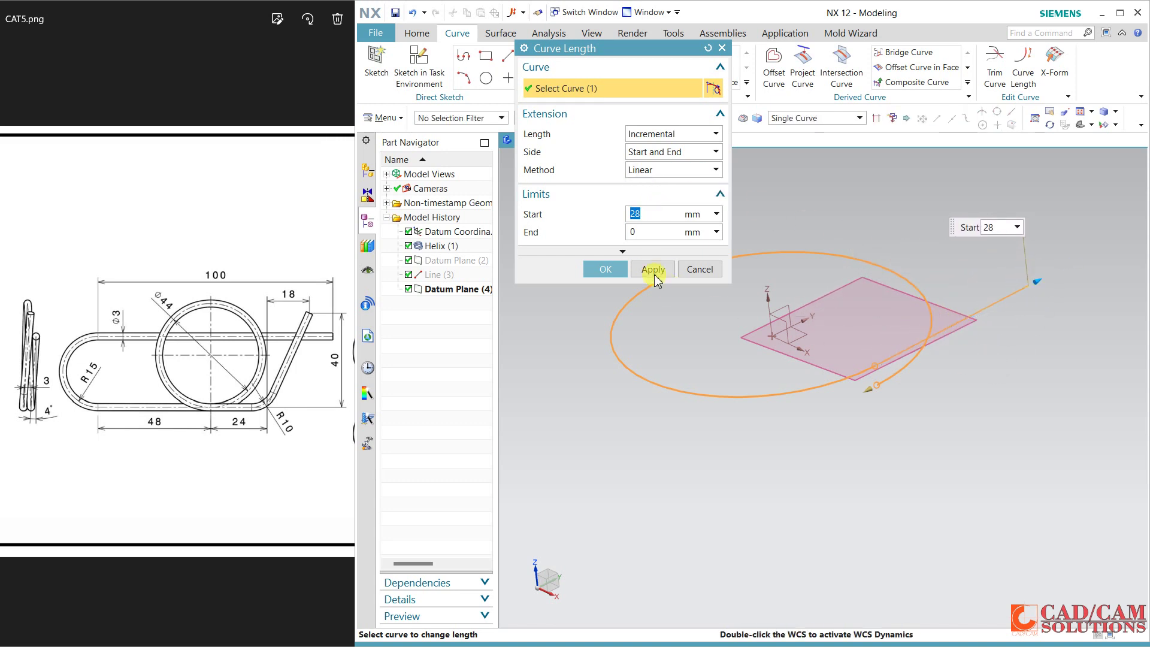
{"action": "left_click", "coordinate": [622, 251]}
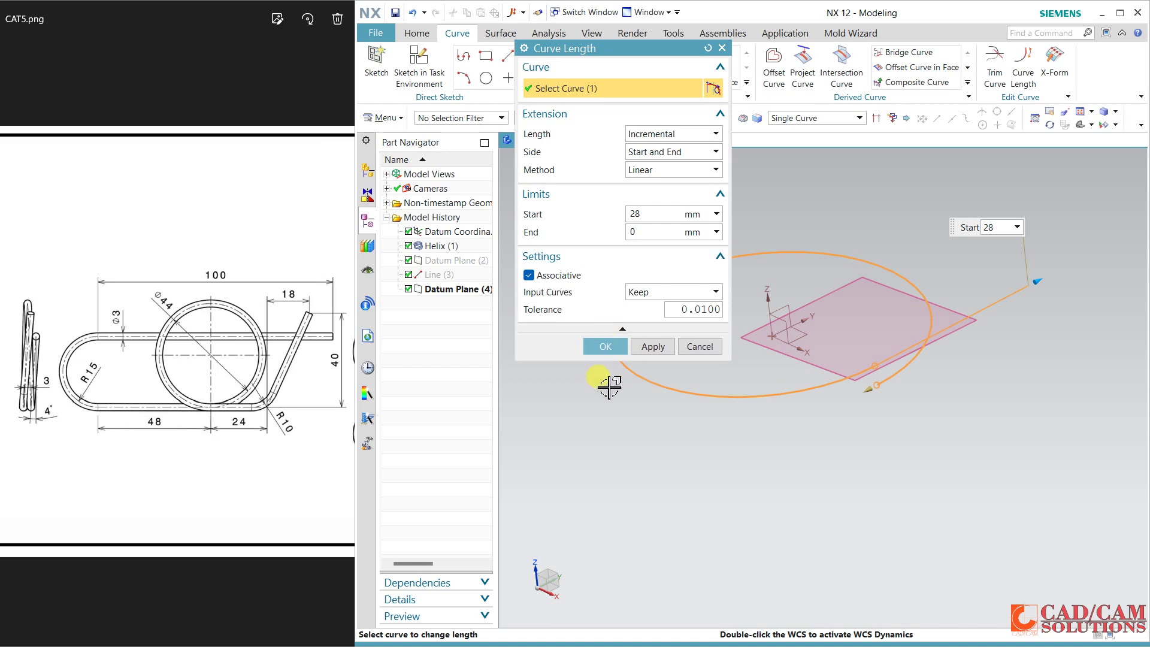
{"action": "mouse_move", "coordinate": [839, 450]}
{"action": "middle_mouse_down"}
{"action": "mouse_move", "coordinate": [829, 424]}
{"action": "mouse_move", "coordinate": [811, 433]}
{"action": "mouse_move", "coordinate": [878, 487]}
{"action": "mouse_move", "coordinate": [911, 465]}
{"action": "mouse_move", "coordinate": [847, 450]}
{"action": "mouse_move", "coordinate": [816, 410]}
{"action": "mouse_move", "coordinate": [841, 440]}
{"action": "middle_mouse_up"}
{"action": "left_click", "coordinate": [672, 153]}
{"action": "left_click", "coordinate": [672, 157]}
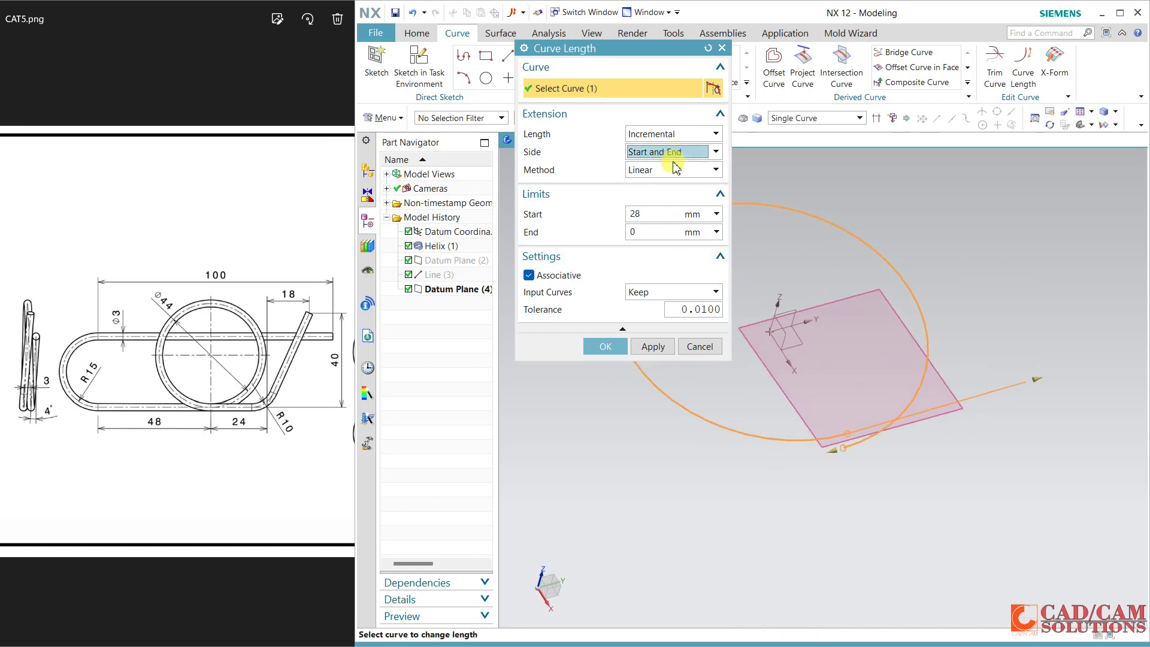
{"action": "left_click", "coordinate": [674, 169]}
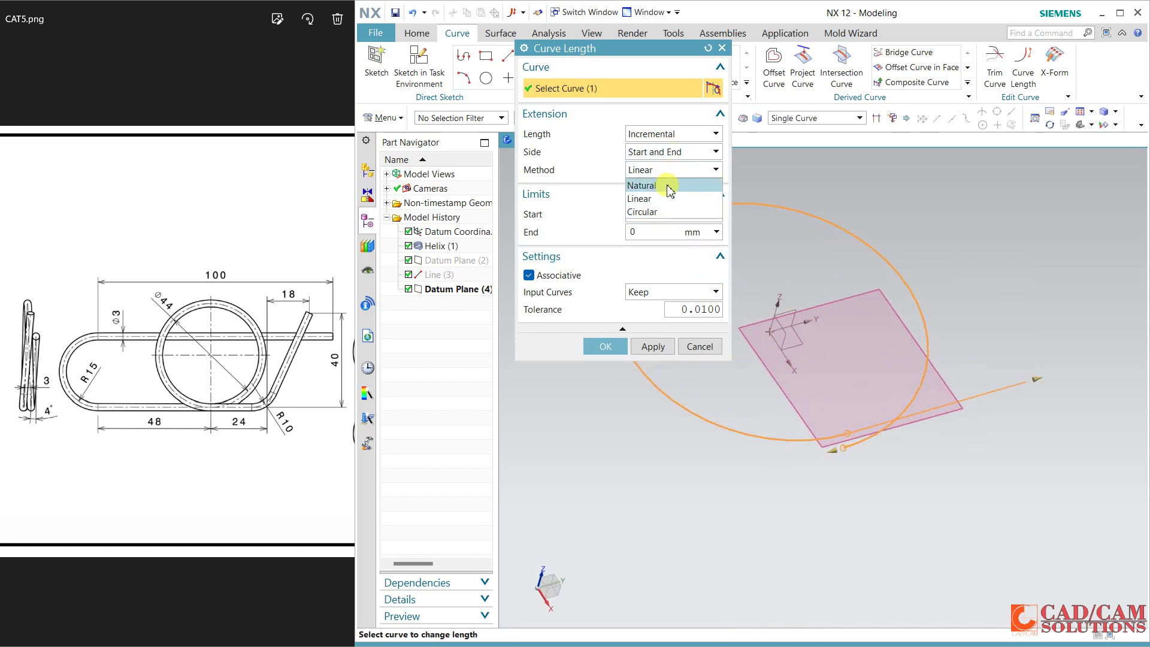
{"action": "left_click", "coordinate": [667, 185]}
{"action": "left_click", "coordinate": [700, 346]}
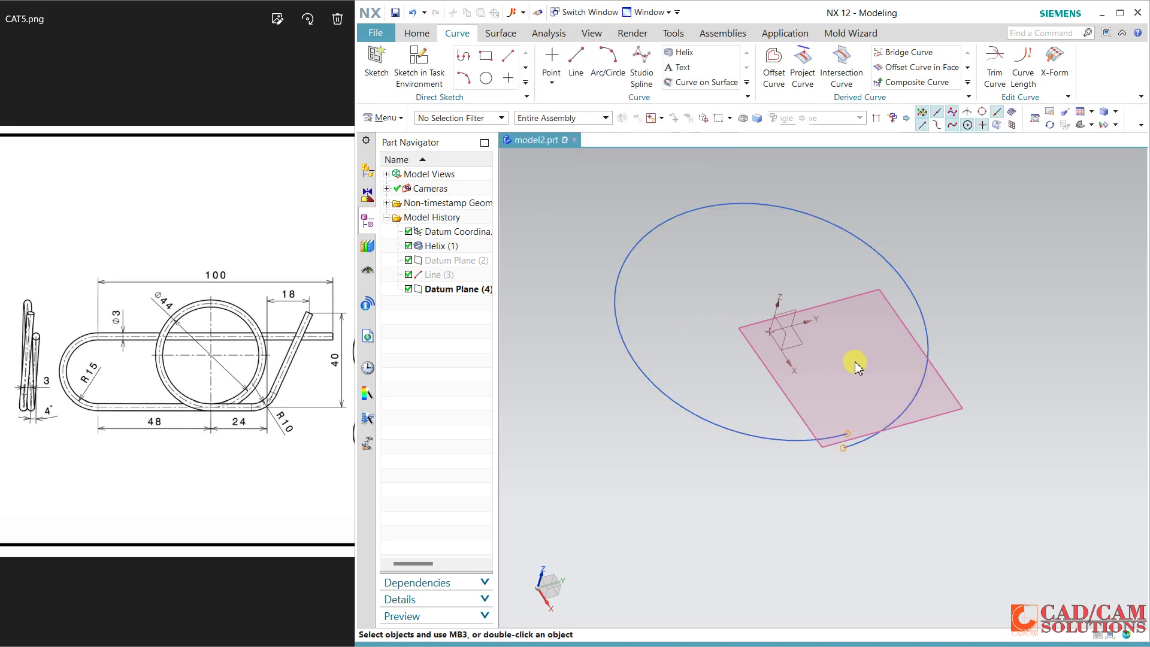
- Draw a 24 mm line along YC from the helix's upper end point, using the angled datum plane as support plane
{"action": "middle_click_drag", "start_coordinate": [836, 422], "coordinate": [835, 334]}
{"action": "left_click", "coordinate": [577, 66]}
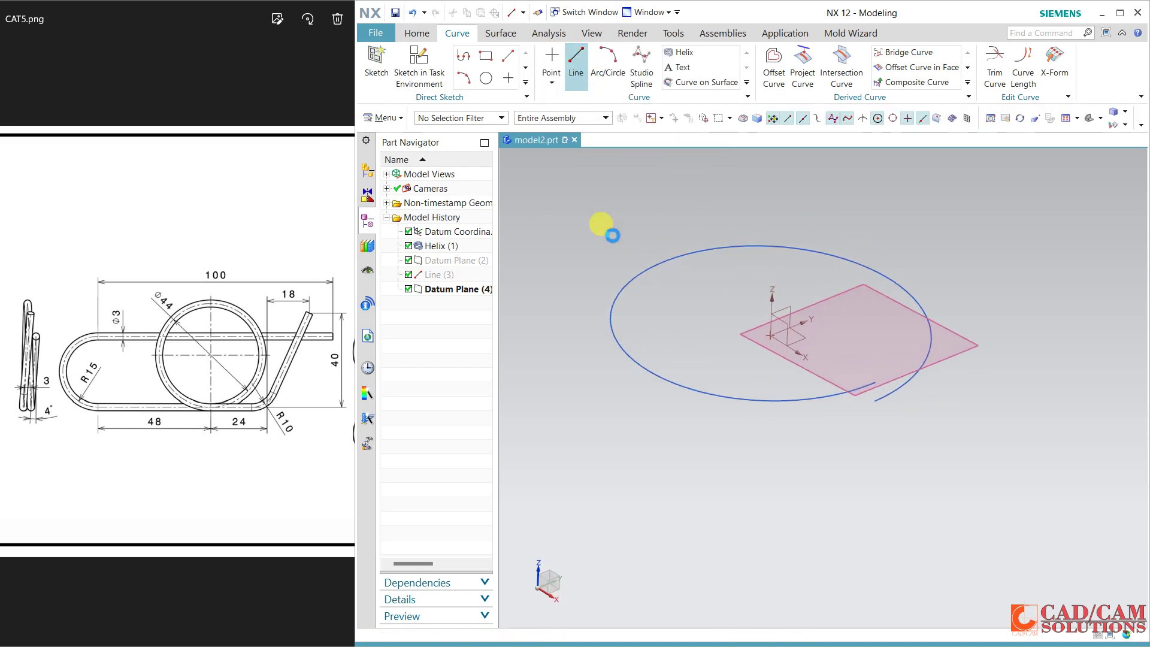
{"action": "left_click", "coordinate": [878, 379]}
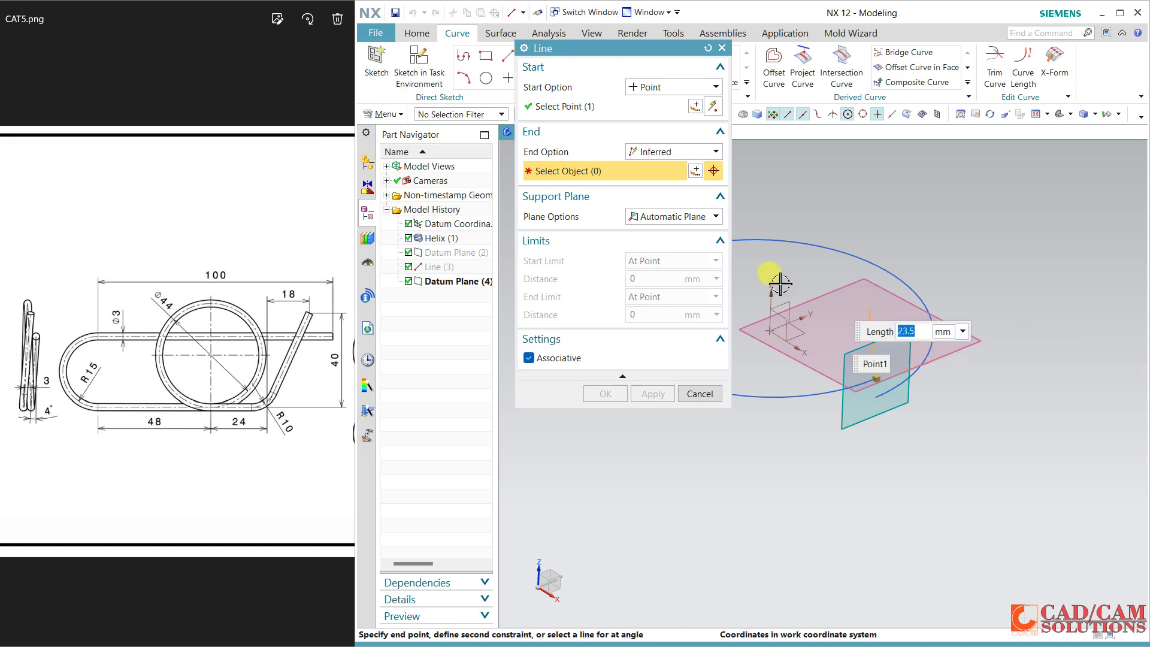
{"action": "left_click", "coordinate": [646, 218]}
{"action": "left_click", "coordinate": [663, 258]}
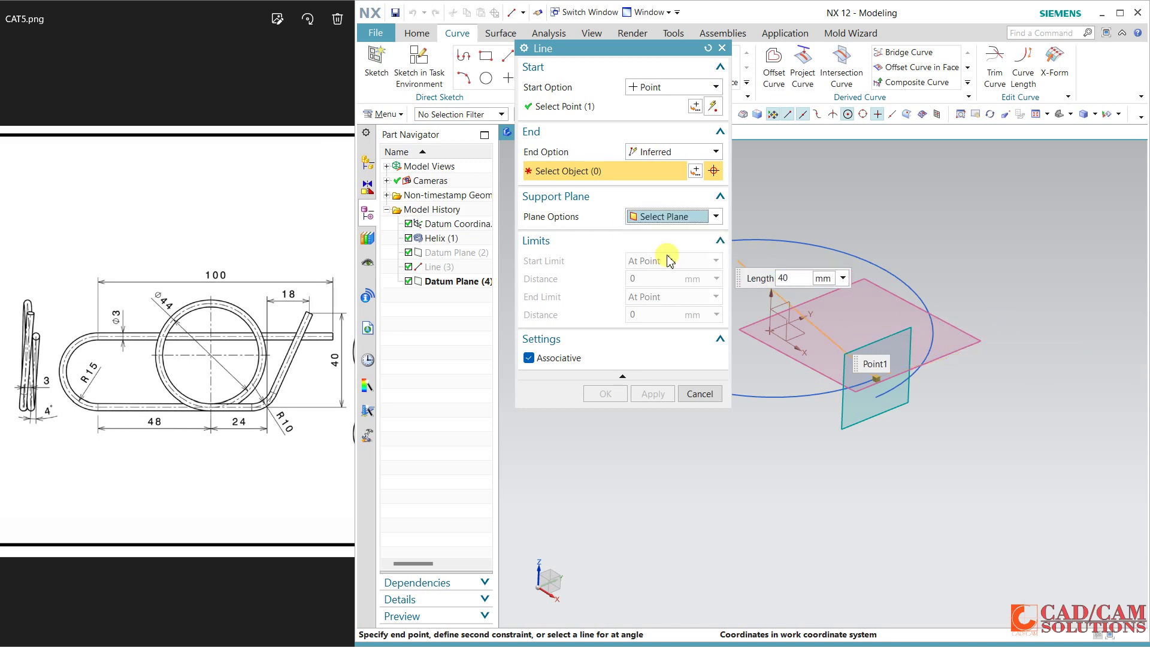
{"action": "left_click", "coordinate": [965, 352]}
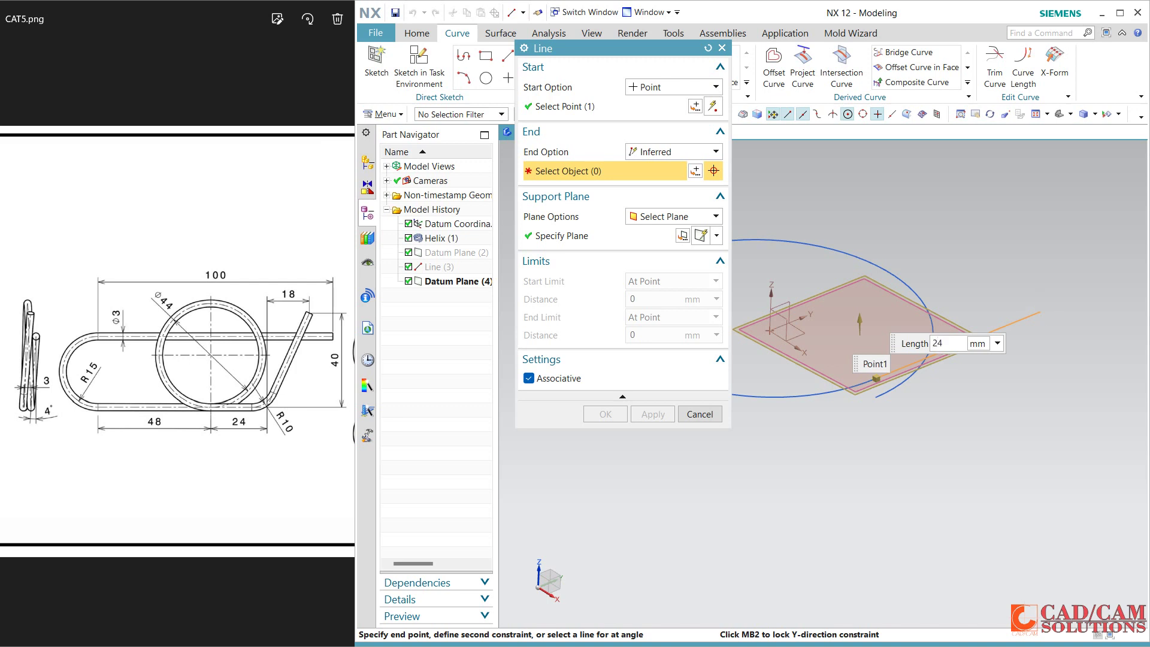
{"action": "type", "text": "24"}
{"action": "key", "text": "Return"}
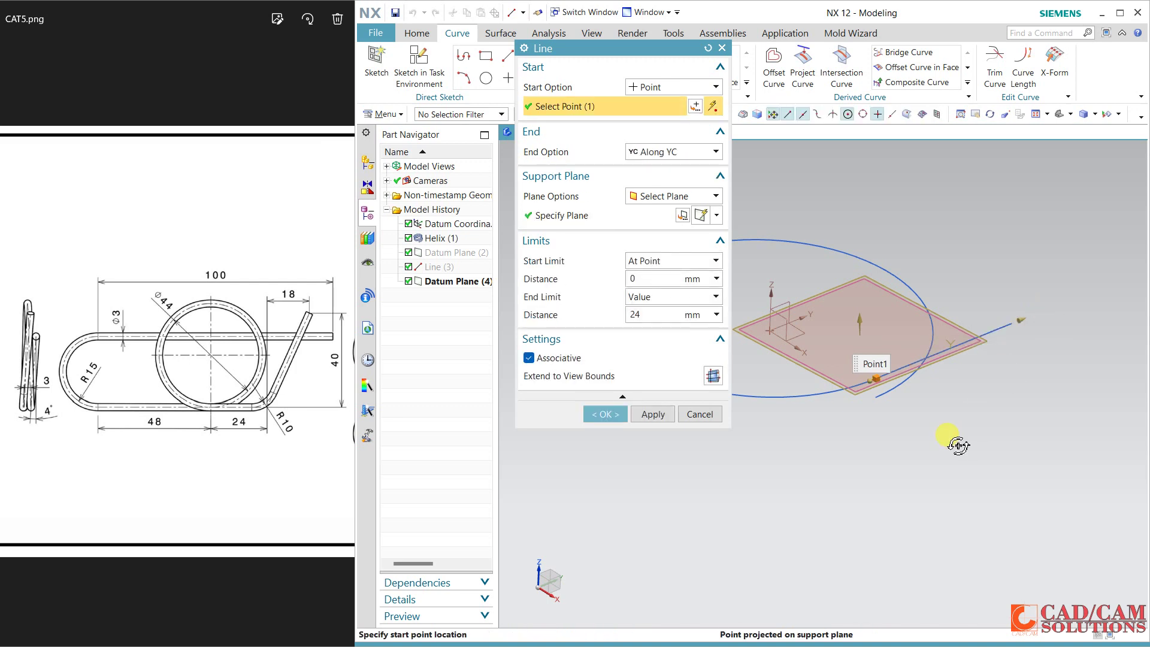
{"action": "mouse_move", "coordinate": [958, 446]}
{"action": "middle_mouse_down"}
{"action": "mouse_move", "coordinate": [952, 421]}
{"action": "mouse_move", "coordinate": [934, 421]}
{"action": "mouse_move", "coordinate": [955, 457]}
{"action": "middle_mouse_up"}
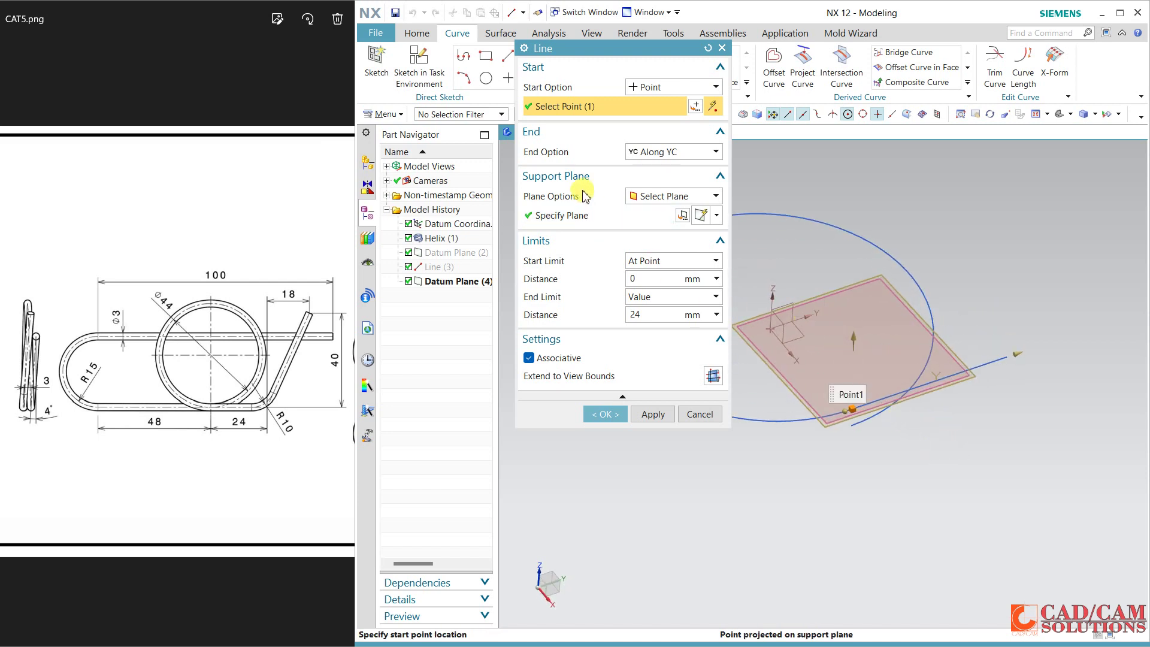
{"action": "left_click", "coordinate": [606, 415]}
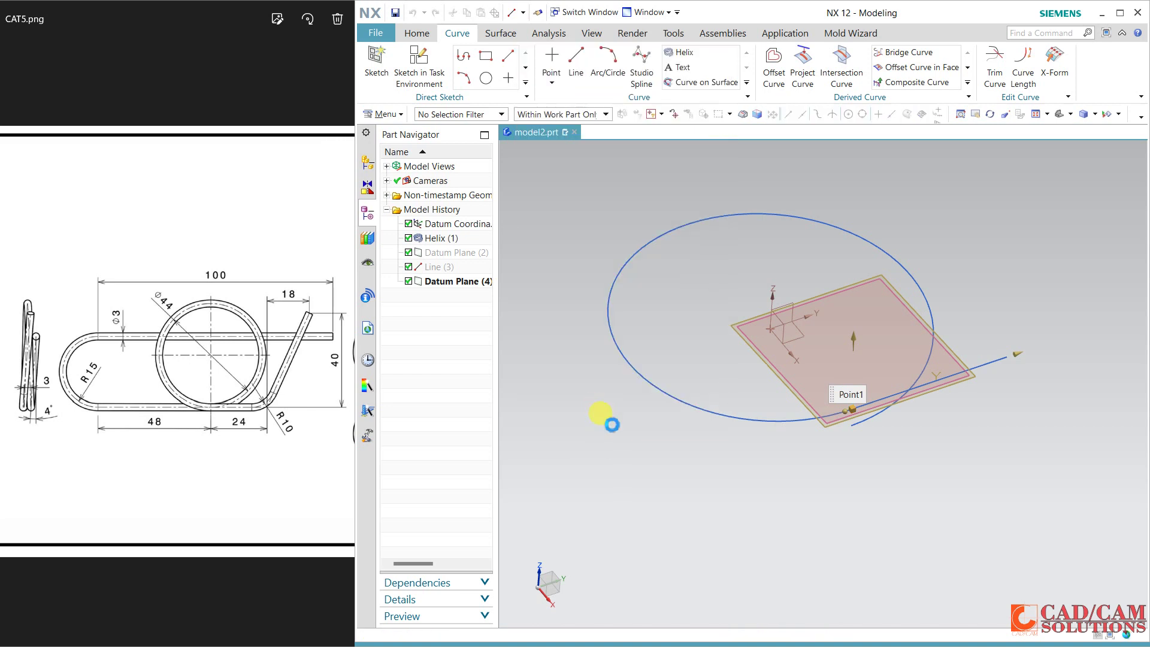
{"action": "left_click", "coordinate": [956, 379]}
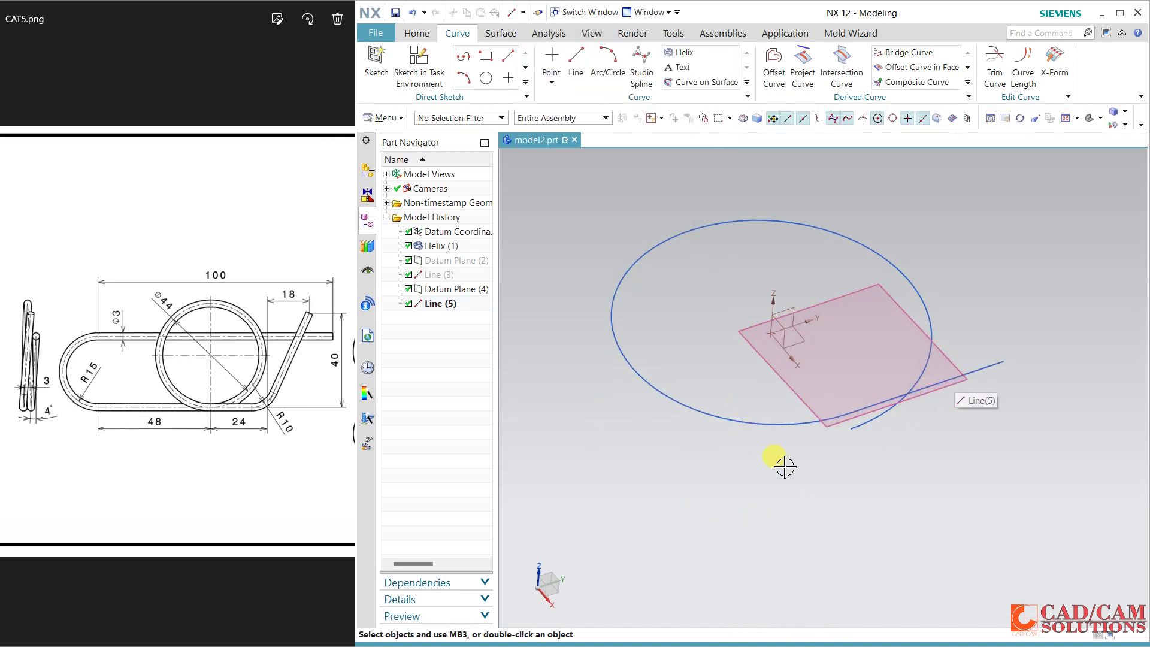
{"action": "middle_click_drag", "start_coordinate": [785, 467], "coordinate": [717, 466]}
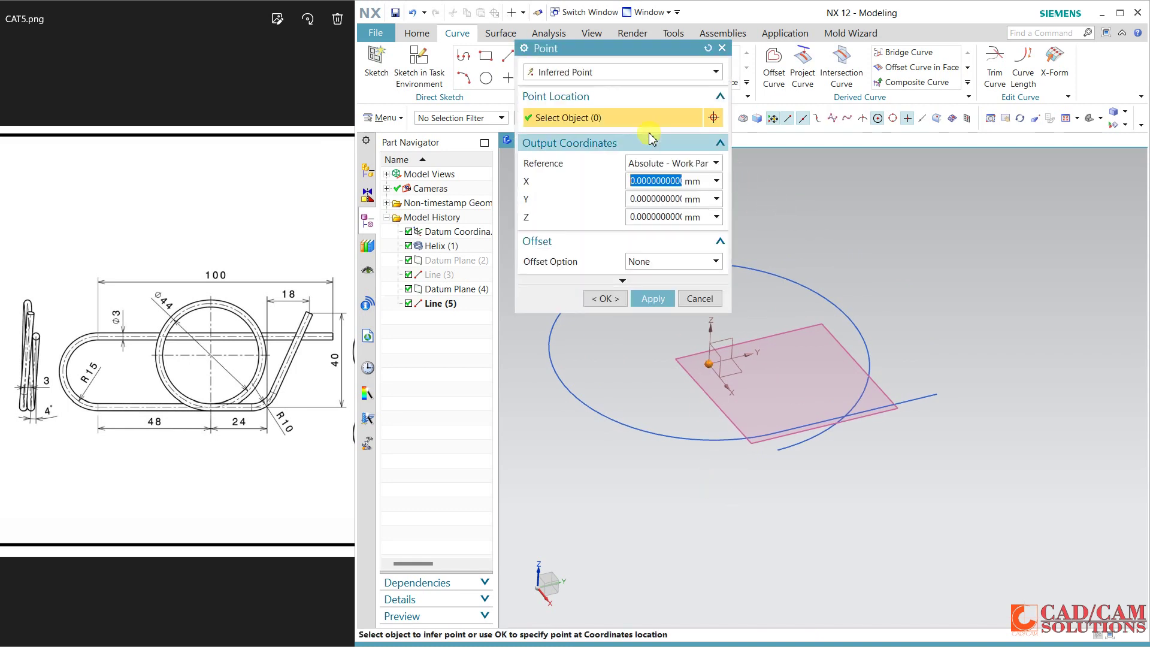
{"action": "left_click", "coordinate": [641, 77]}
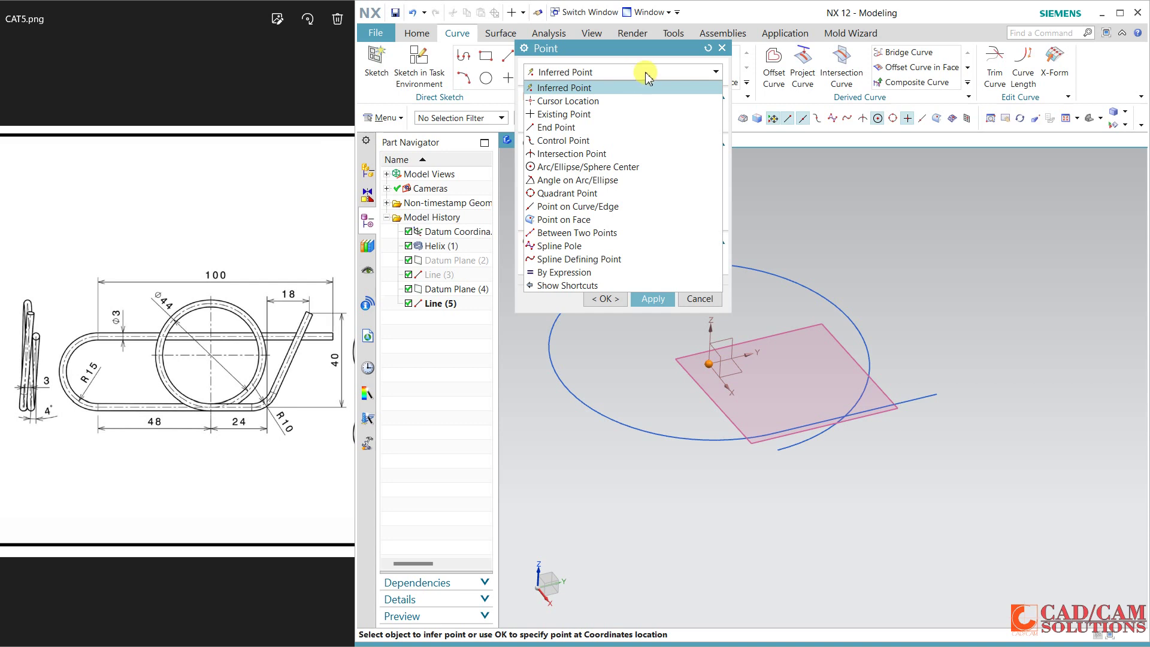
{"action": "left_click", "coordinate": [646, 76]}
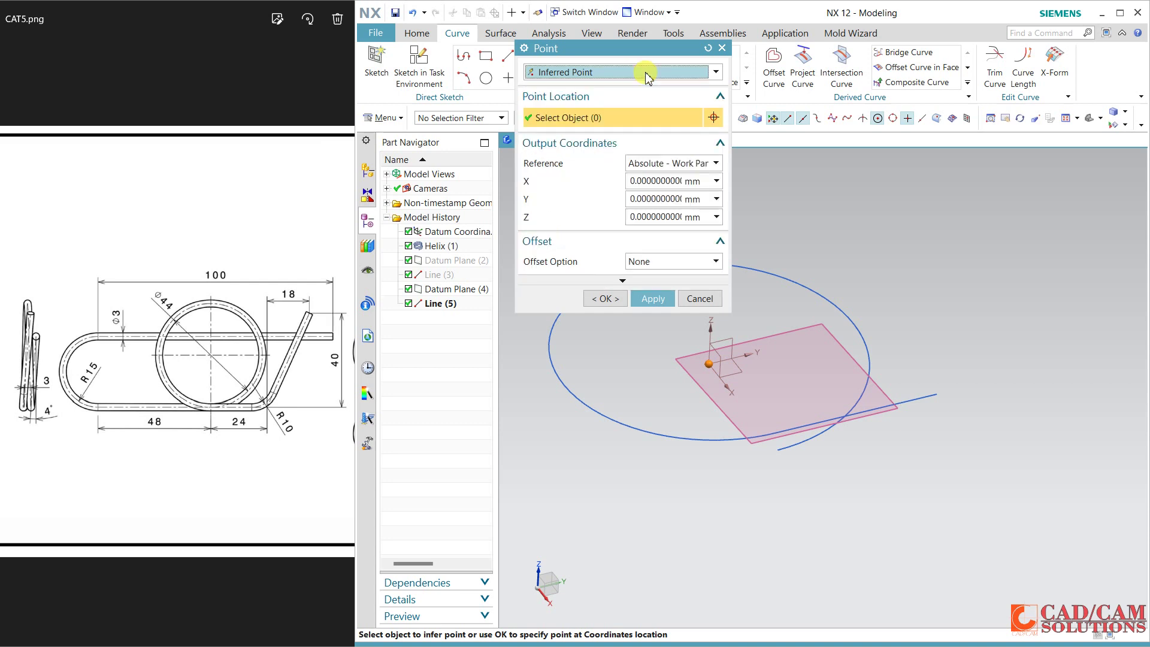
{"action": "left_click", "coordinate": [622, 280]}
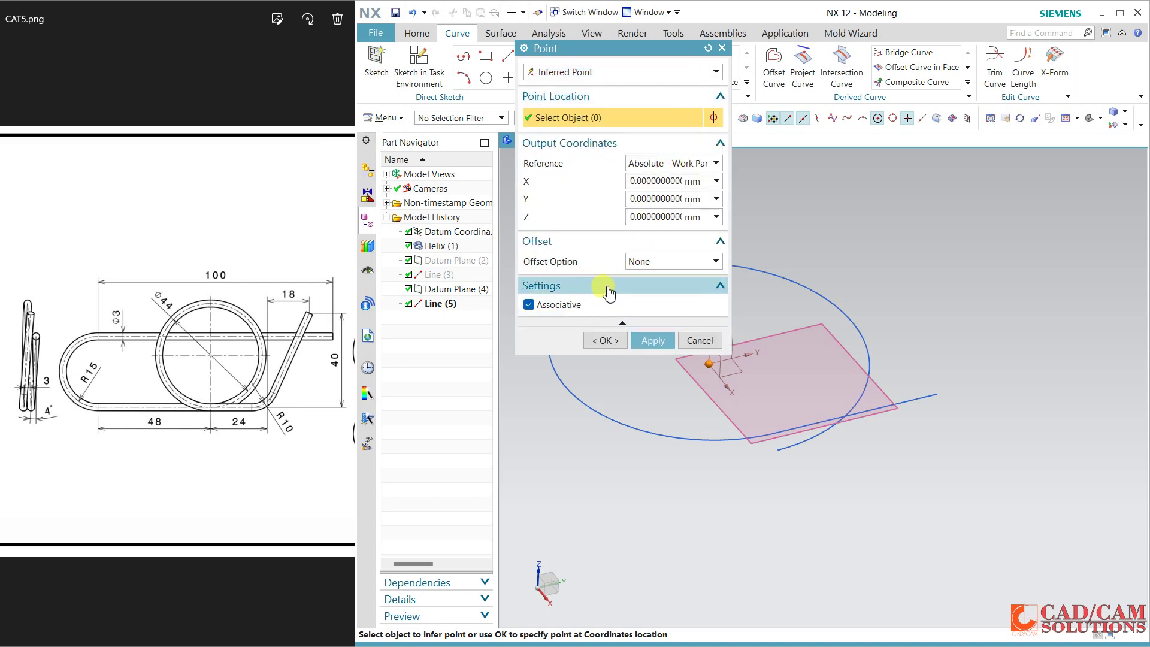
{"action": "left_click", "coordinate": [608, 287]}
{"action": "left_click", "coordinate": [608, 288]}
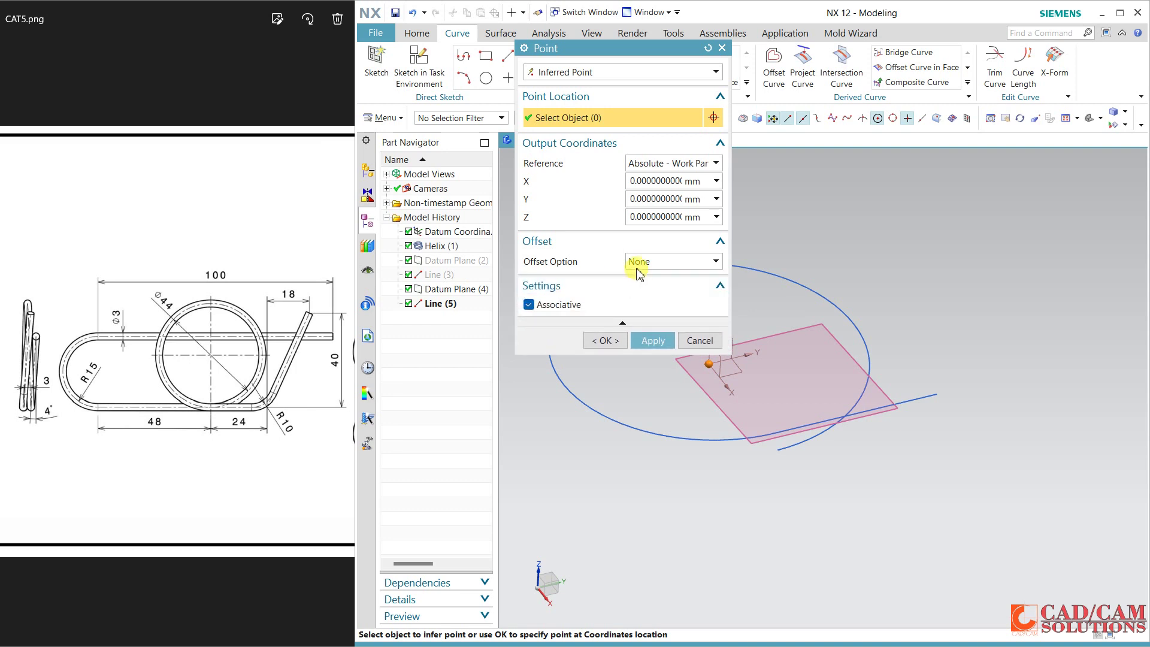
{"action": "left_click", "coordinate": [679, 168]}
{"action": "left_click", "coordinate": [679, 169]}
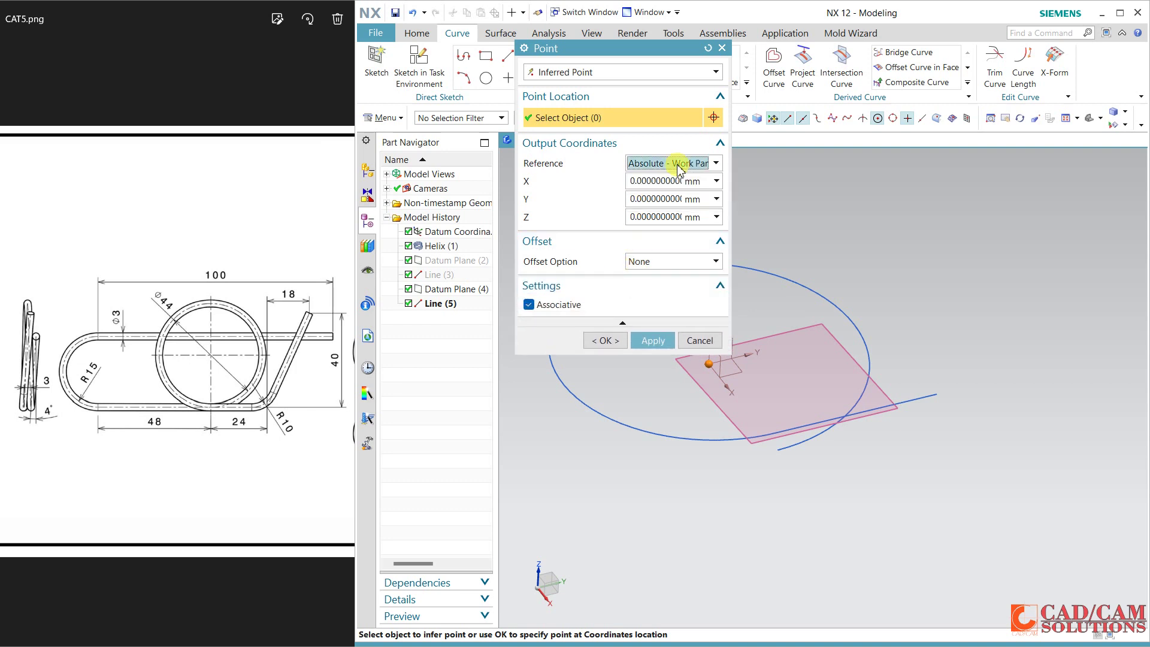
{"action": "middle_click_drag", "start_coordinate": [756, 220], "coordinate": [773, 233]}
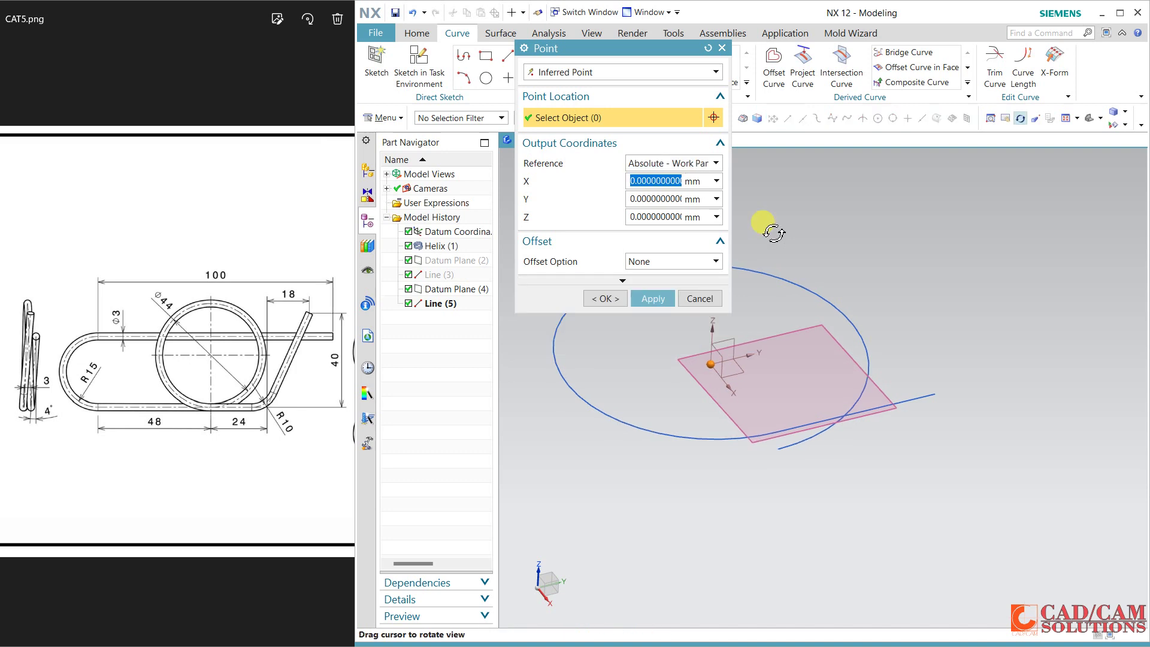
{"action": "left_click", "coordinate": [666, 73]}
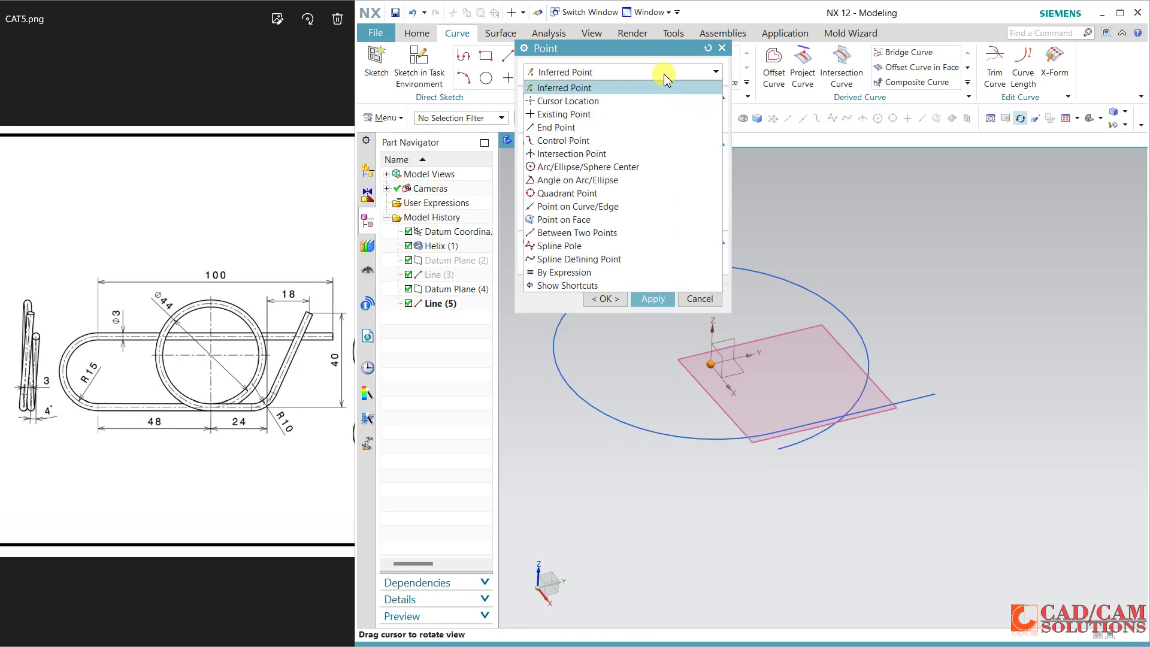
{"action": "left_click", "coordinate": [668, 88]}
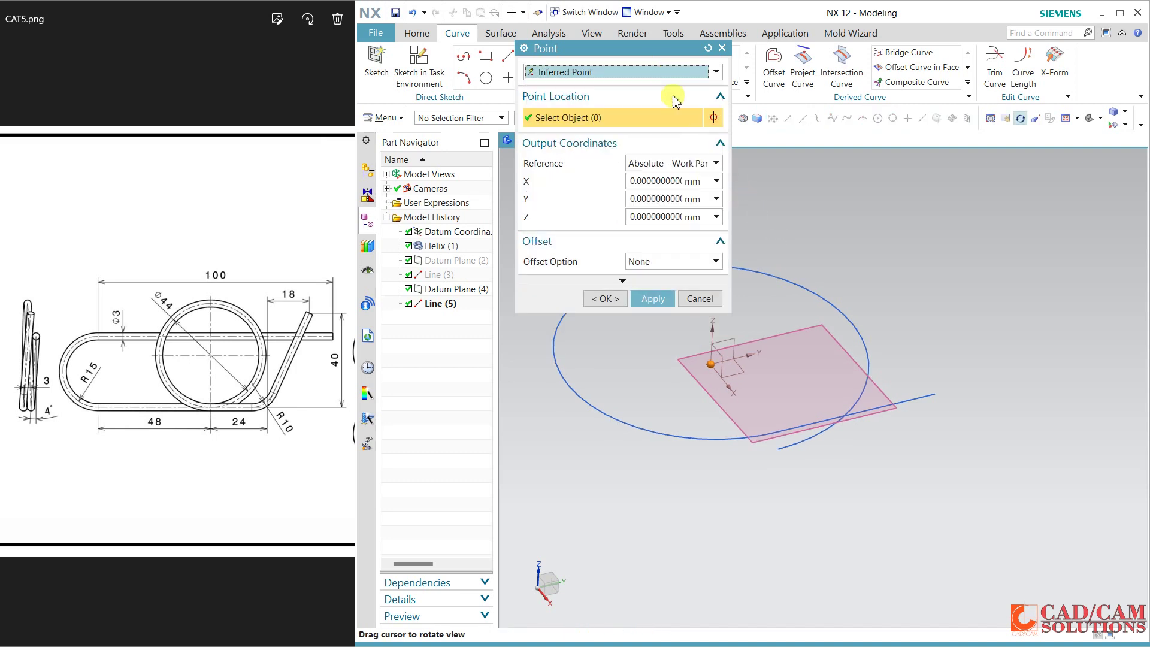
{"action": "left_click", "coordinate": [699, 303]}
- Create a sketch on the angled datum plane with the Y-axis direction as its horizontal reference
{"action": "left_click", "coordinate": [418, 60]}
{"action": "middle_click", "coordinate": [910, 335]}
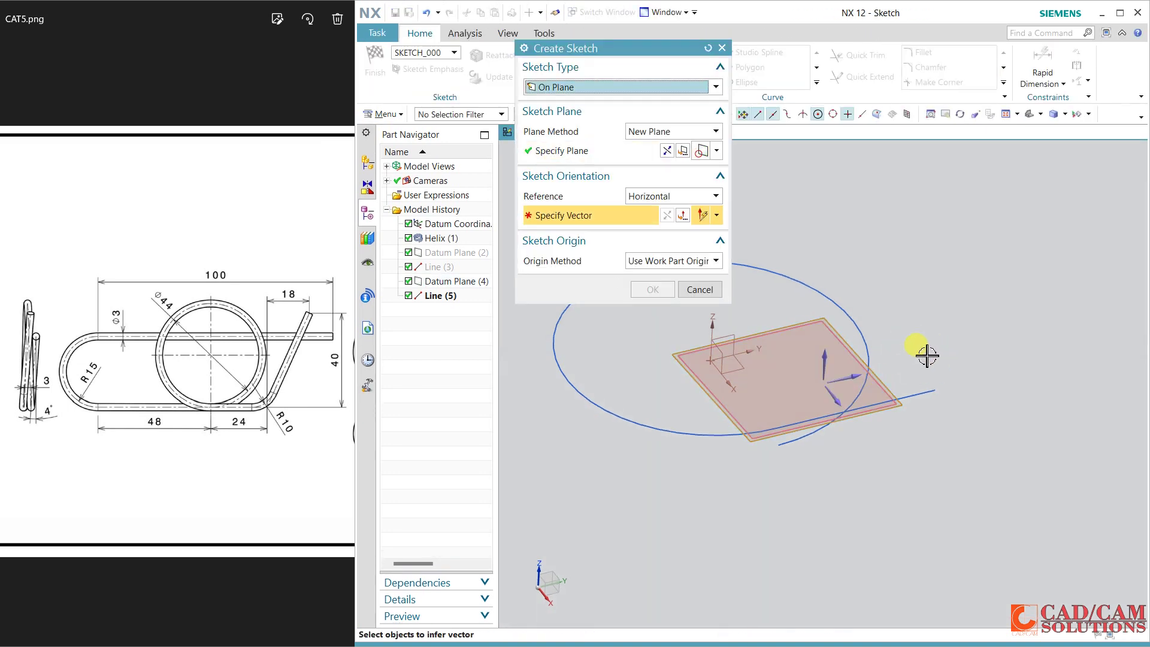
{"action": "left_click", "coordinate": [849, 398]}
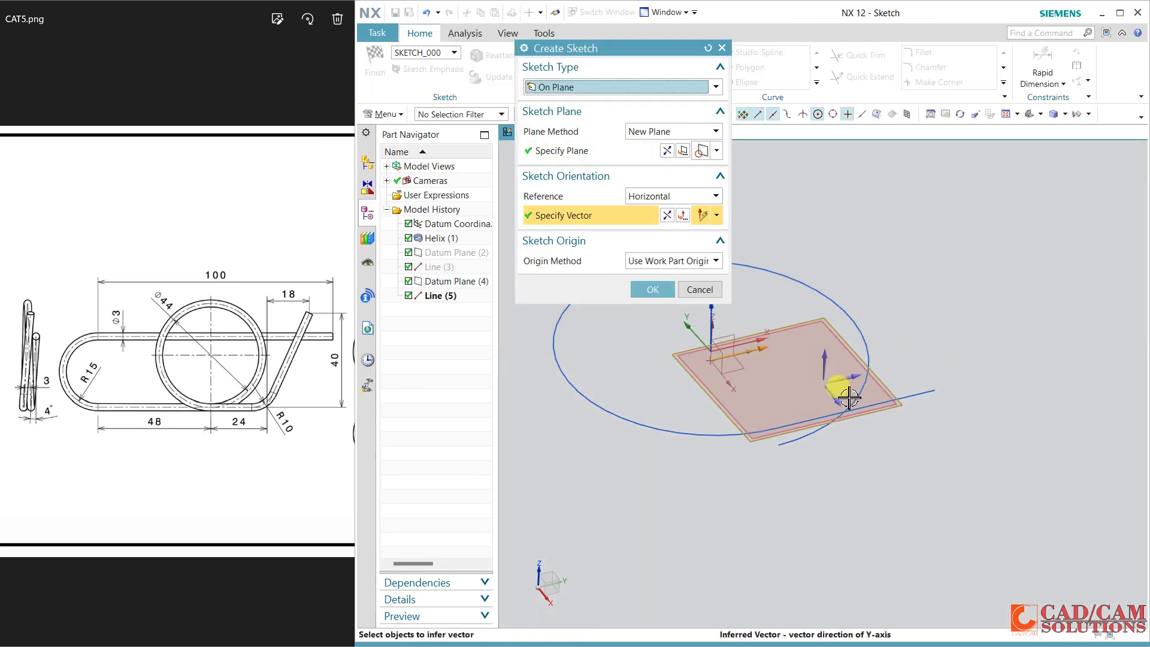
{"action": "left_click", "coordinate": [653, 290]}
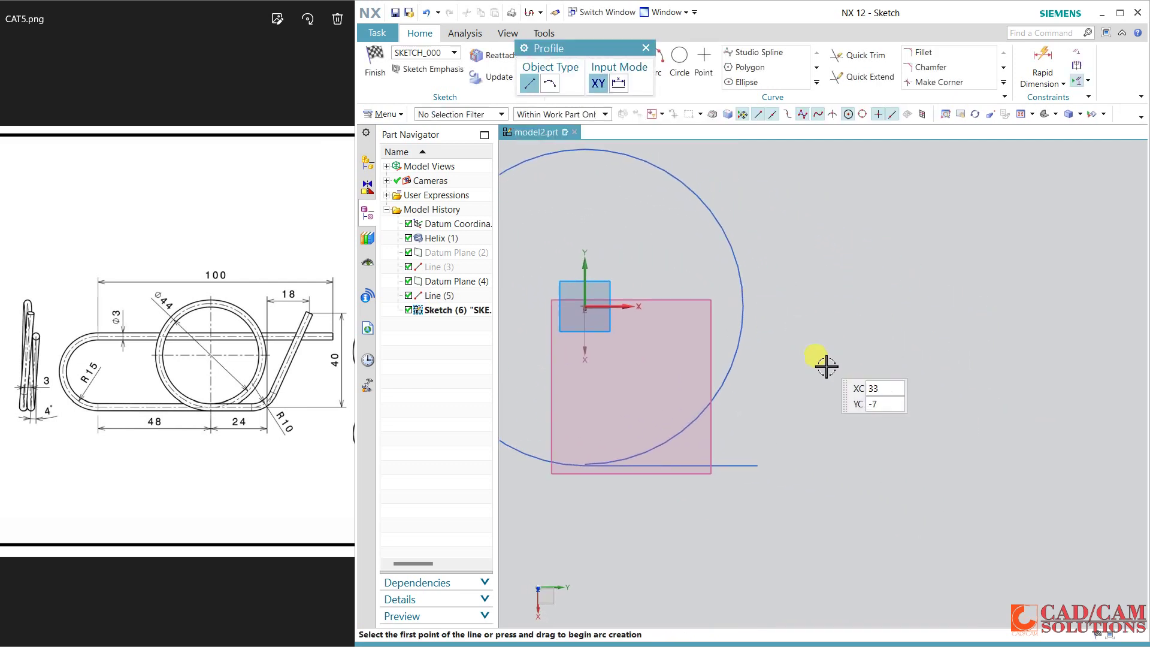
- Sketch an inclined line about 26.5 mm long, rising outward from the free end of the 24 mm line
{"action": "left_click", "coordinate": [758, 465]}
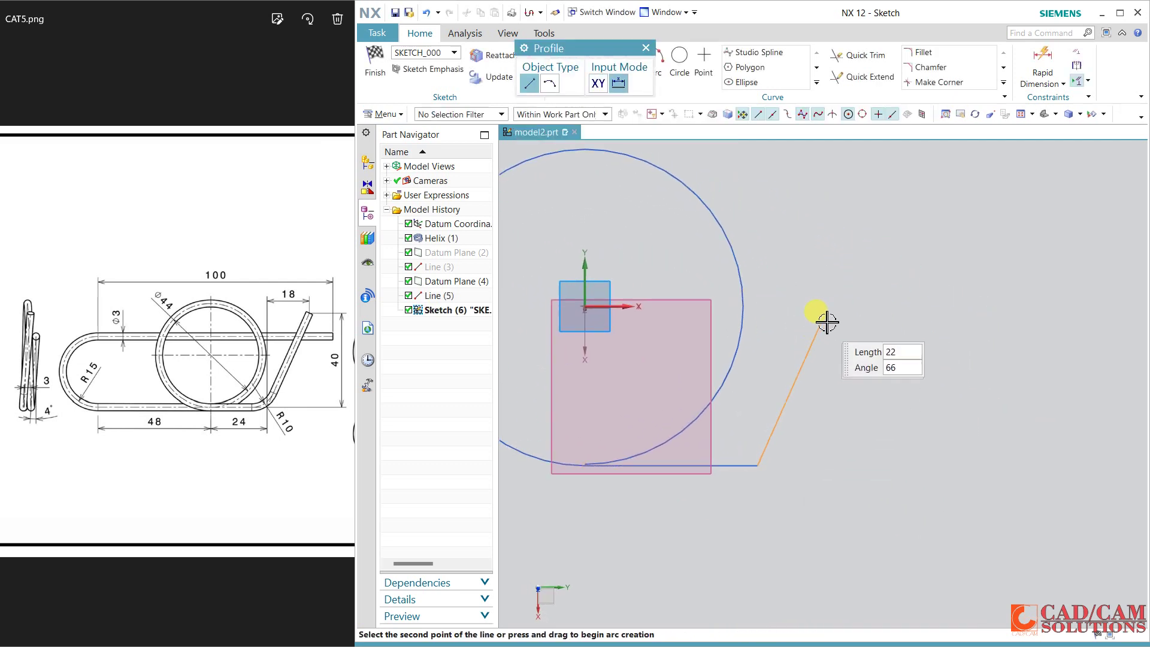
{"action": "key", "text": "Return"}
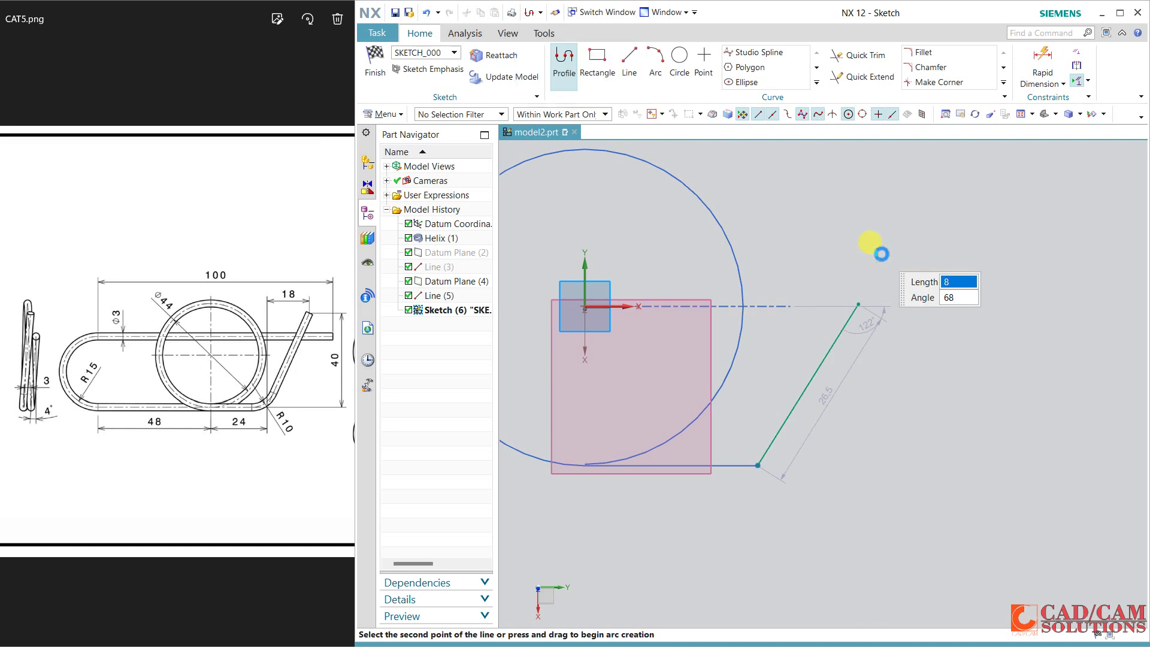
{"action": "key", "text": "Escape"}
- Dimension the inclined line's vertical height at 40 mm
{"action": "key", "text": "d"}
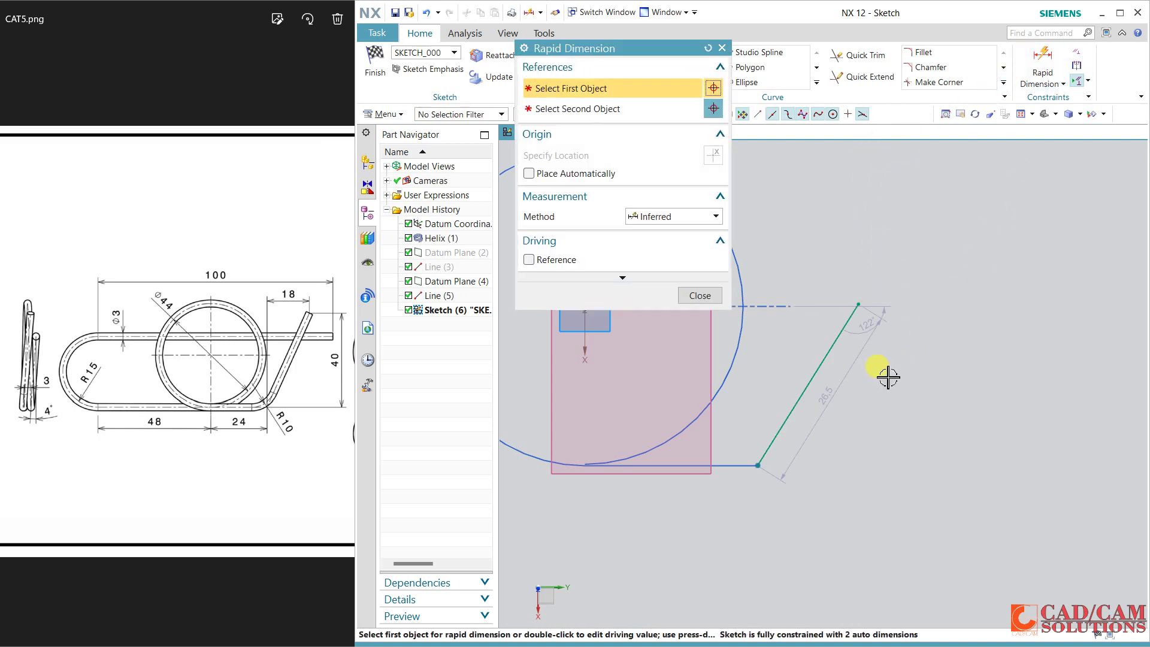
{"action": "left_click", "coordinate": [825, 359]}
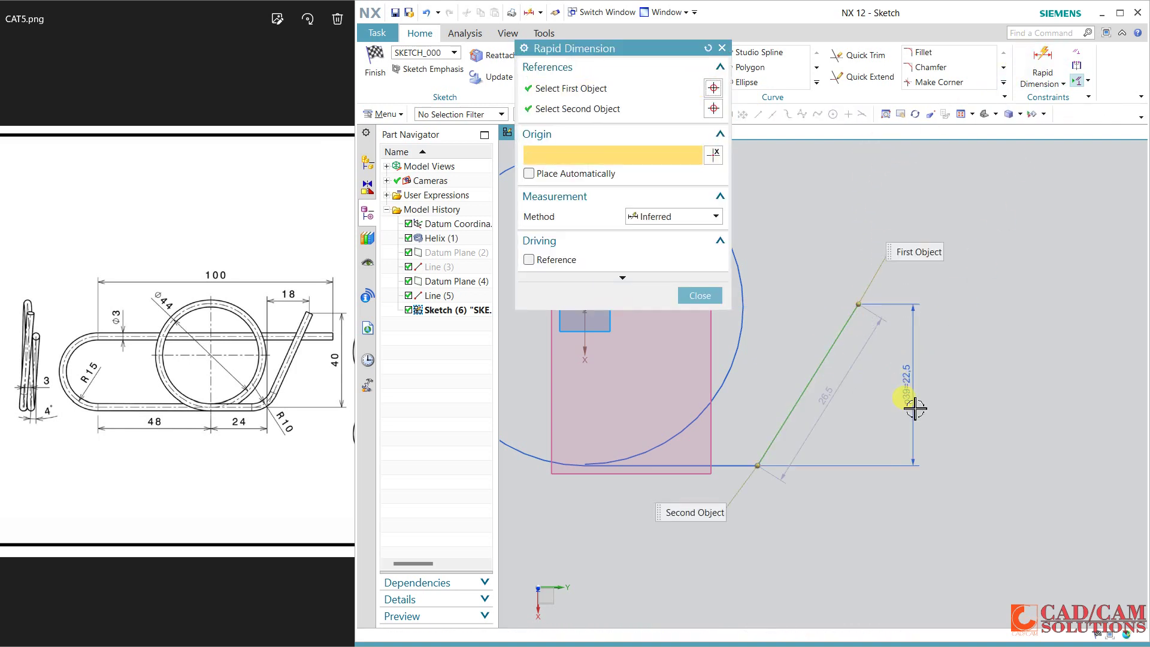
{"action": "left_click", "coordinate": [911, 403]}
{"action": "type", "text": "40"}
{"action": "key", "text": "Return"}
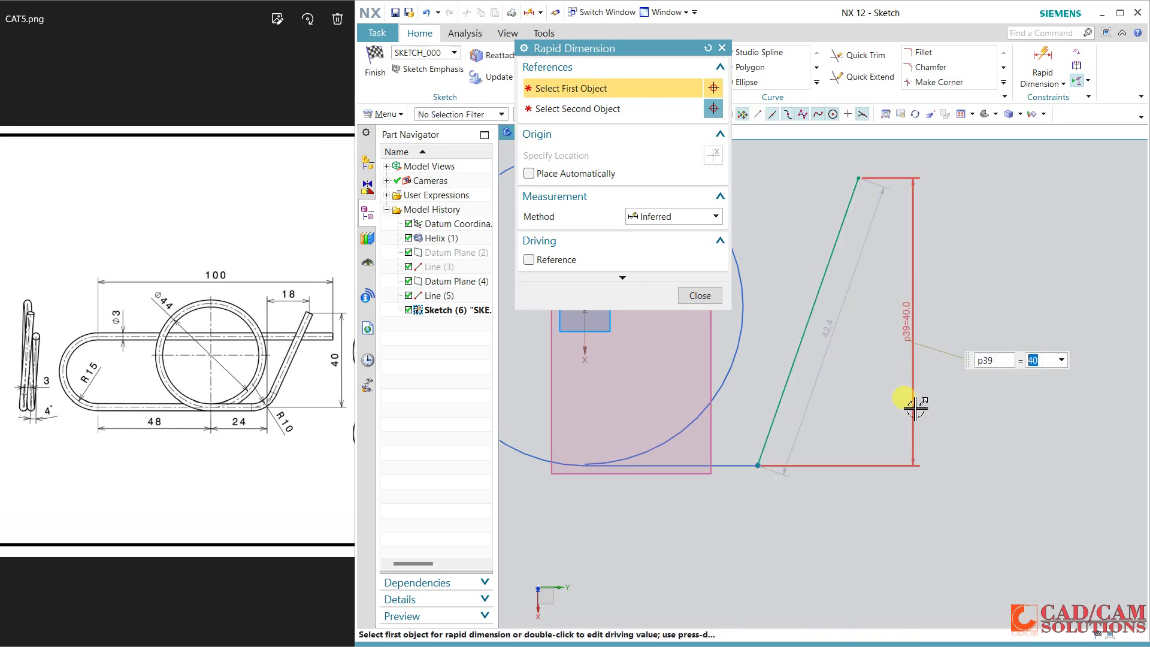
- Dimension the inclined line's horizontal extent at 18 mm and finish the sketch
{"action": "left_click", "coordinate": [825, 220]}
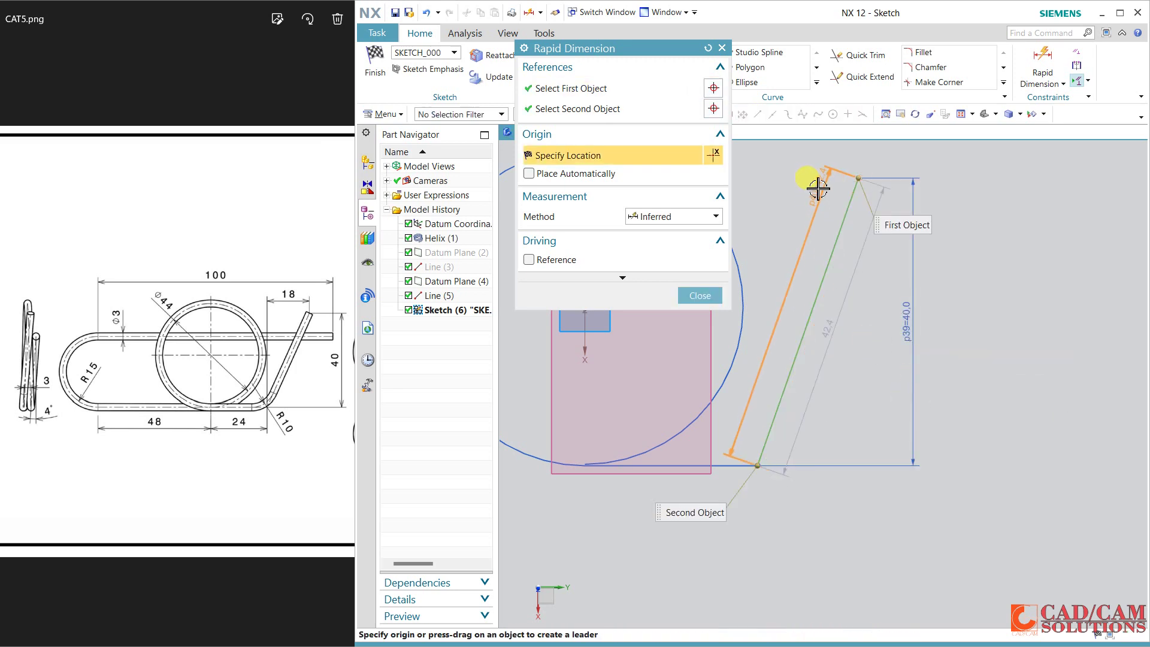
{"action": "left_click", "coordinate": [820, 161]}
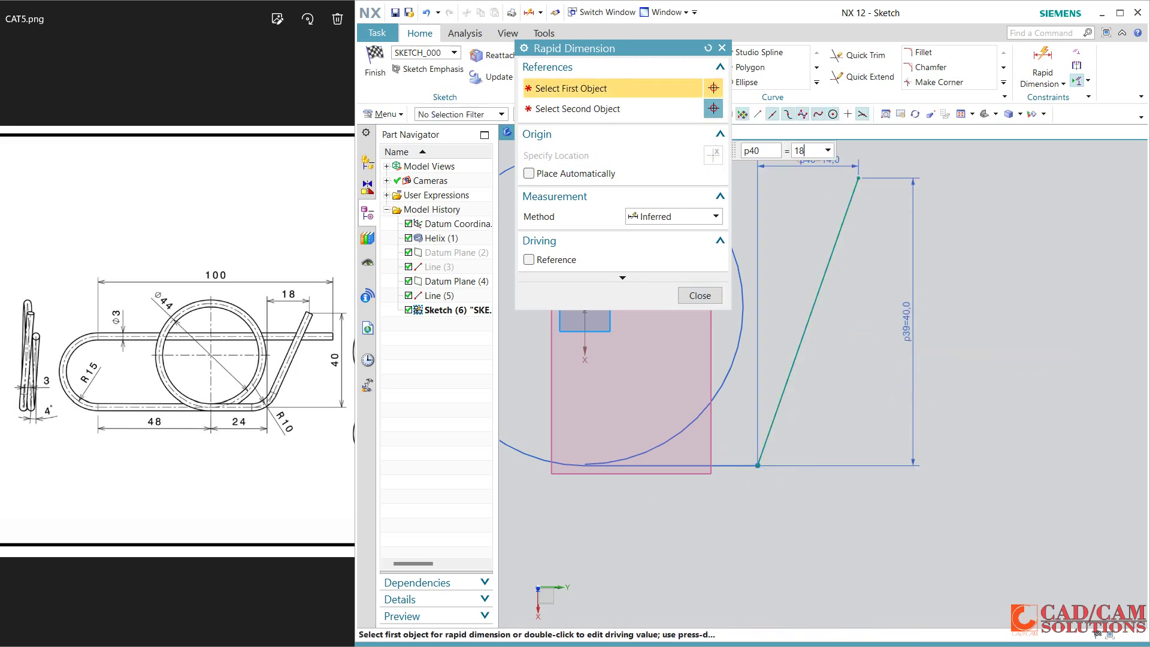
{"action": "type", "text": "18"}
{"action": "key", "text": "Return"}
{"action": "left_click", "coordinate": [699, 295]}
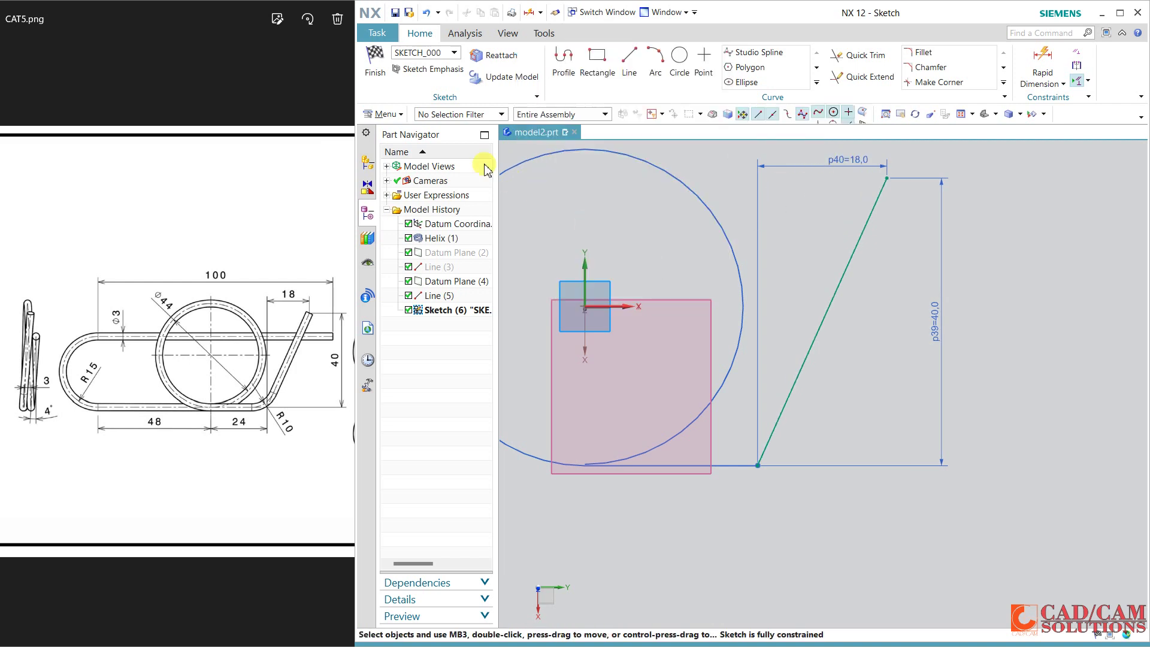
{"action": "key", "text": "ctrl+q"}
{"action": "mouse_move", "coordinate": [903, 464]}
{"action": "middle_mouse_down"}
{"action": "mouse_move", "coordinate": [885, 444]}
{"action": "mouse_move", "coordinate": [896, 467]}
{"action": "mouse_move", "coordinate": [885, 466]}
{"action": "middle_mouse_up"}
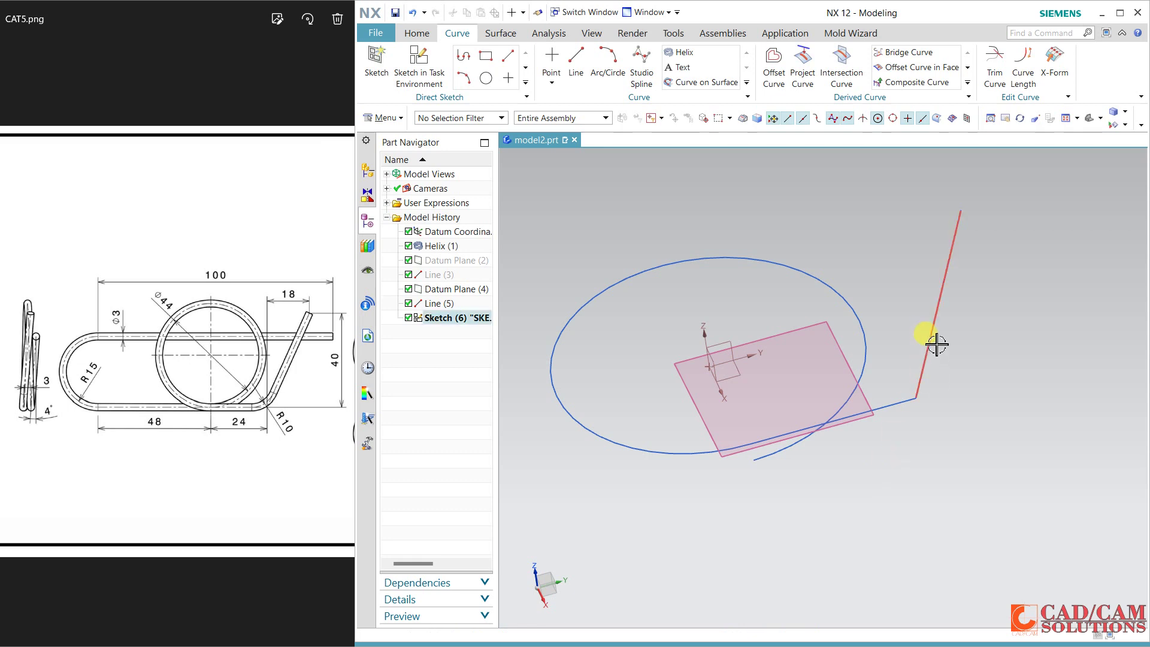
- Create a circular blend curve of radius 10 mm between the inclined line and the 24 mm line, with the Z-axis as cylinder direction
{"action": "left_click", "coordinate": [398, 118]}
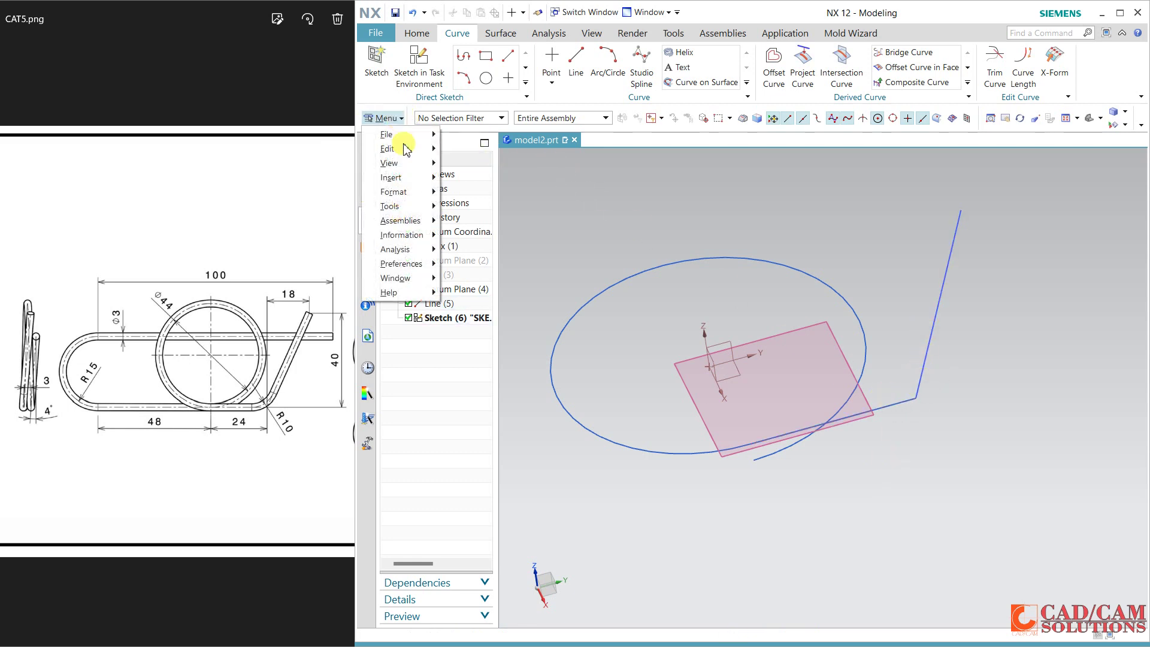
{"action": "mouse_move", "coordinate": [410, 178]}
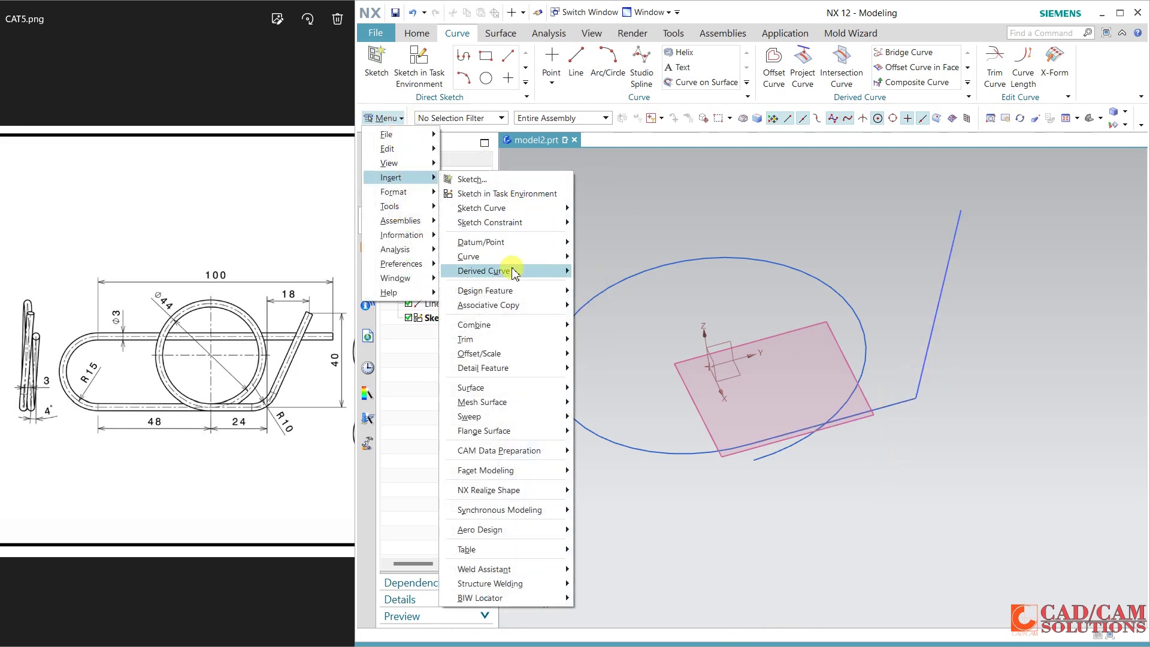
{"action": "mouse_move", "coordinate": [525, 276]}
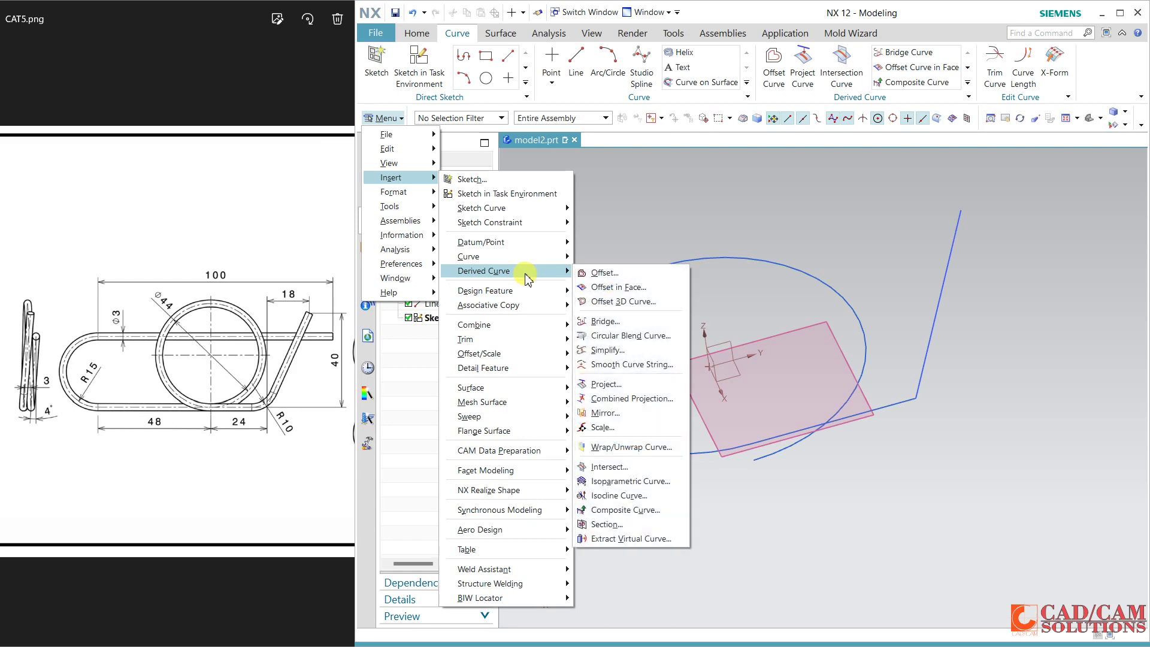
{"action": "left_click", "coordinate": [669, 339]}
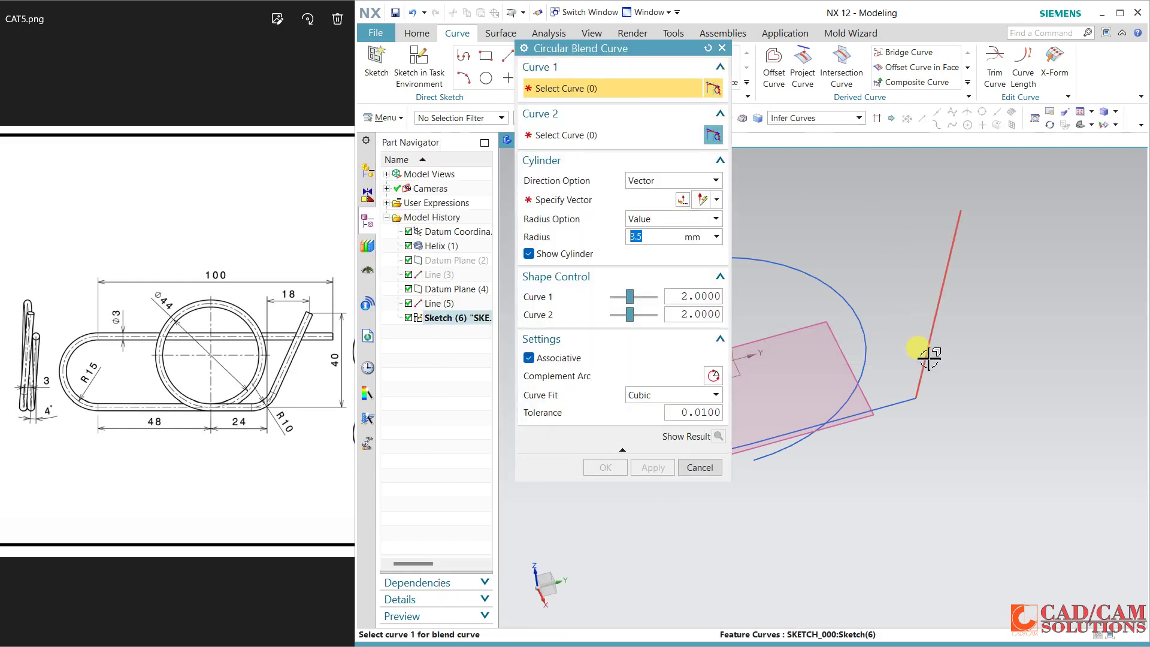
{"action": "left_click", "coordinate": [913, 392]}
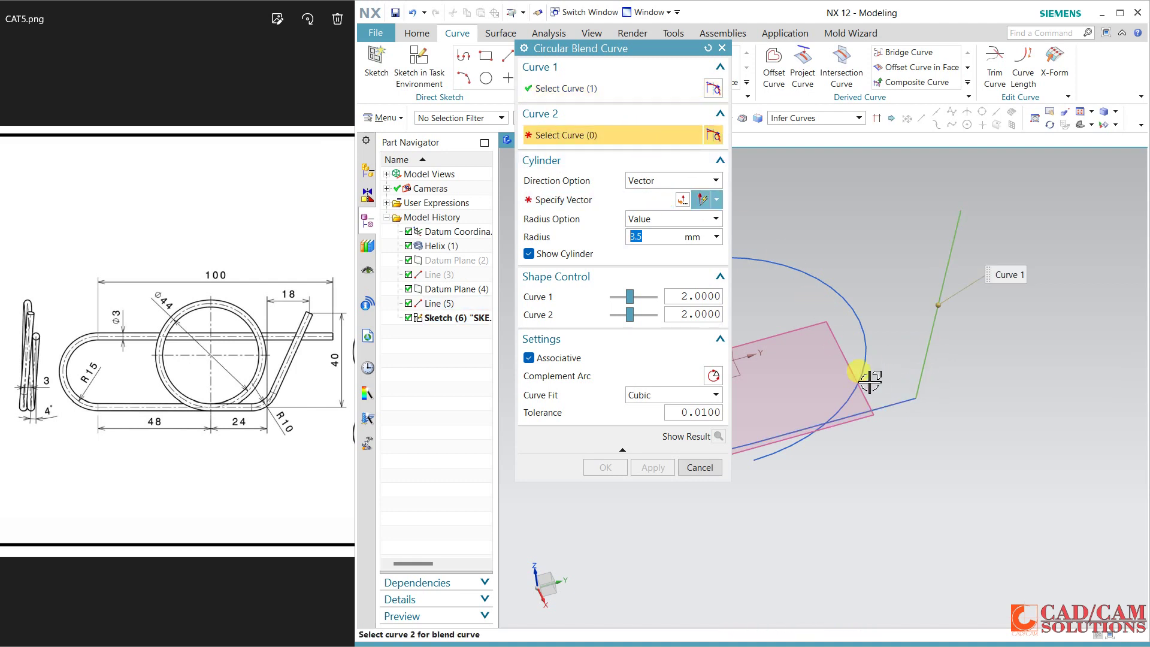
{"action": "left_click", "coordinate": [891, 408]}
{"action": "left_click", "coordinate": [605, 200]}
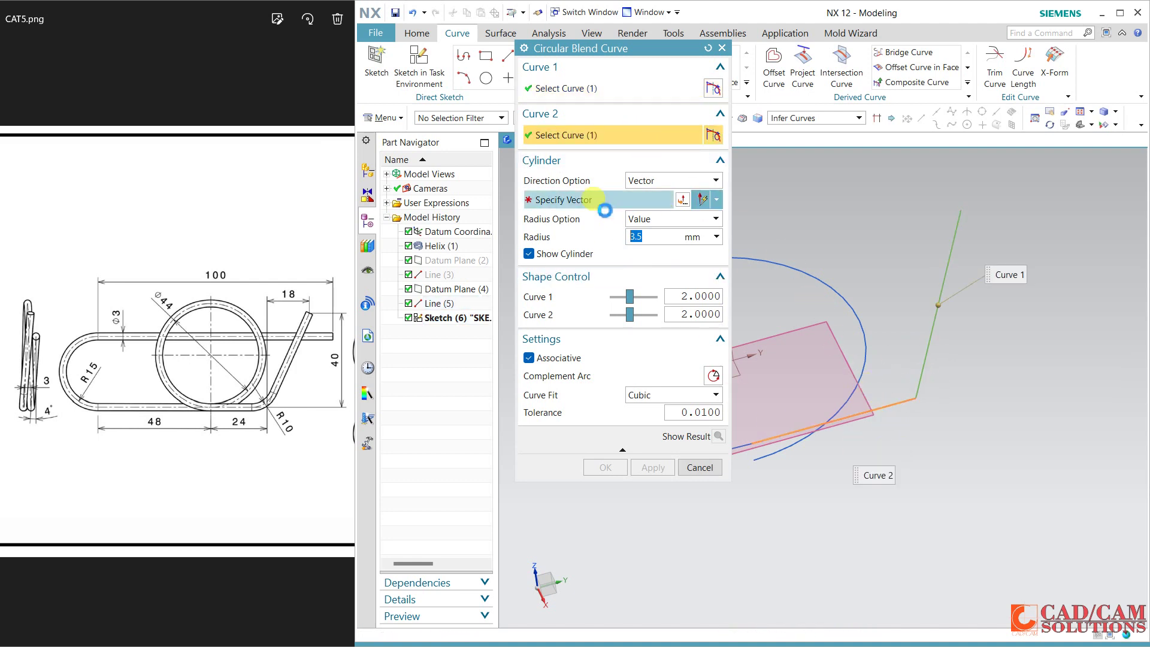
{"action": "middle_click_drag", "start_coordinate": [847, 415], "coordinate": [847, 358]}
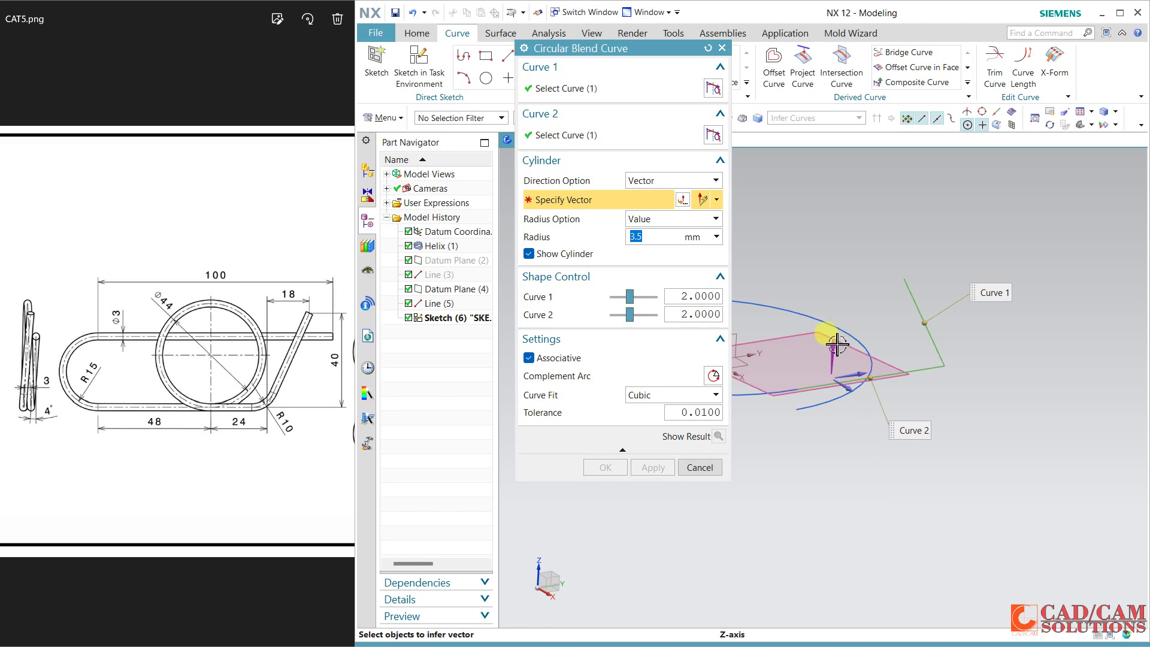
{"action": "left_click", "coordinate": [836, 344]}
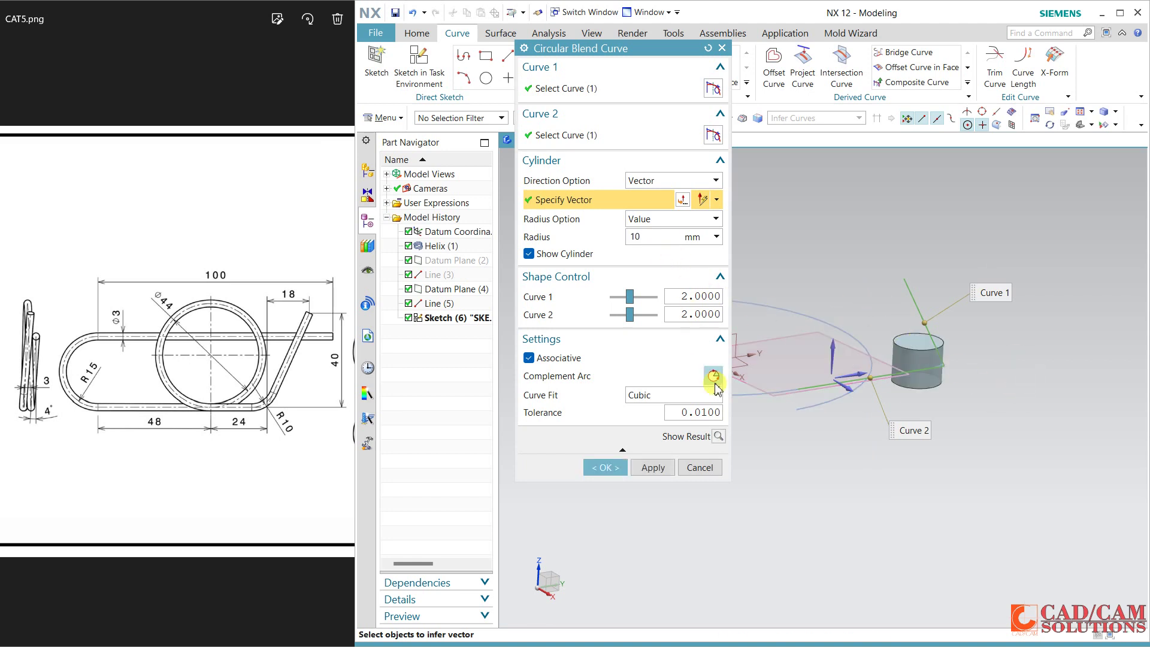
{"action": "left_click", "coordinate": [718, 436]}
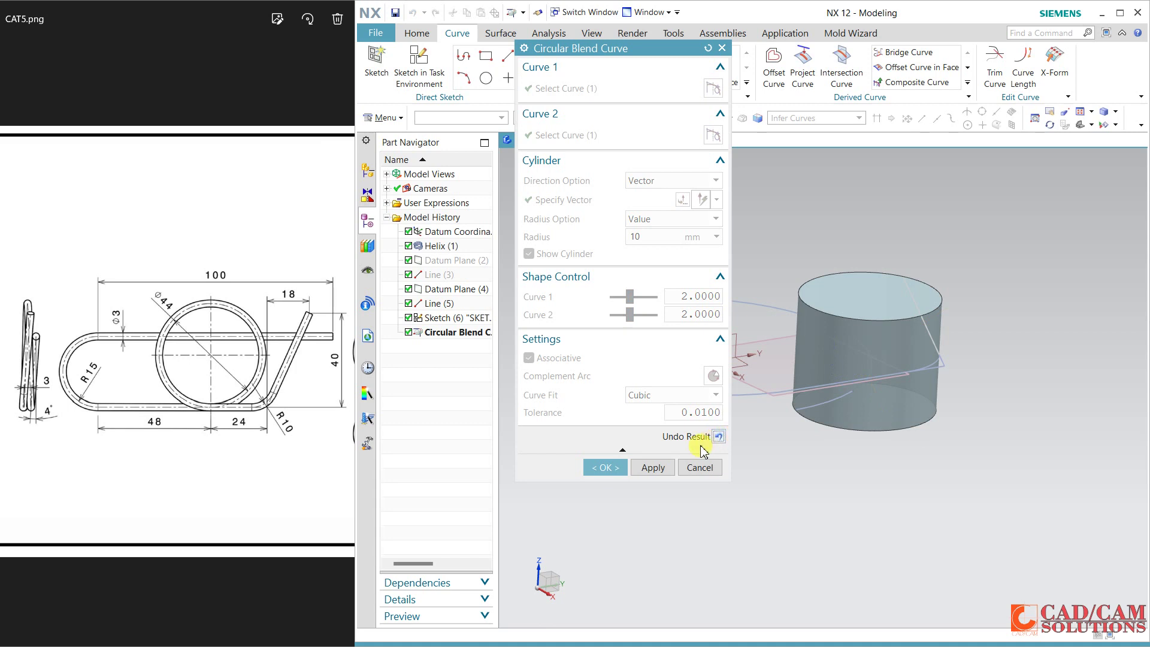
{"action": "left_click", "coordinate": [604, 467]}
- Trim the inclined line and the 24 mm line back to the blend curve, removing the sharp corner
{"action": "middle_click_drag", "start_coordinate": [936, 336], "coordinate": [894, 412]}
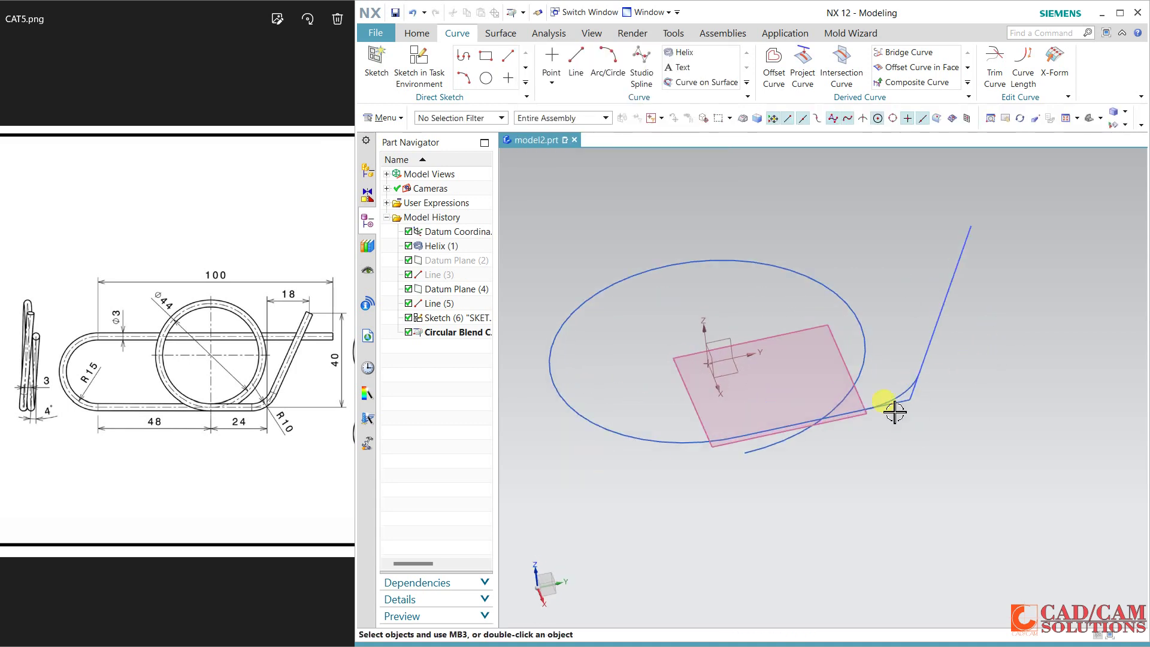
{"action": "left_click", "coordinate": [994, 60]}
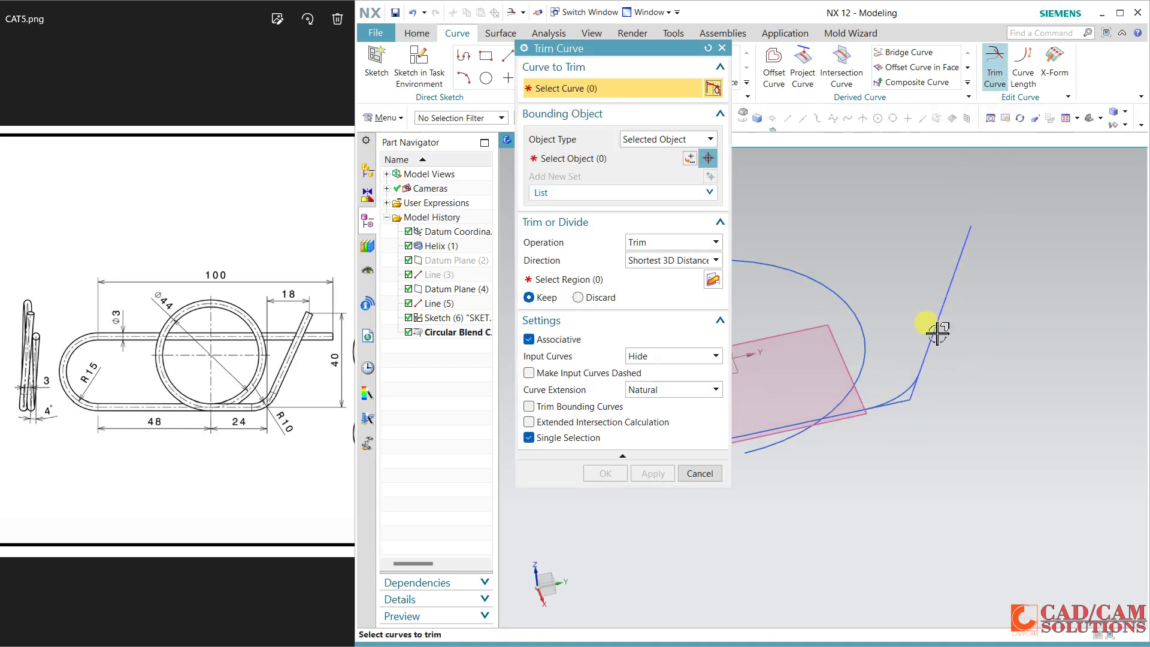
{"action": "left_click", "coordinate": [934, 323]}
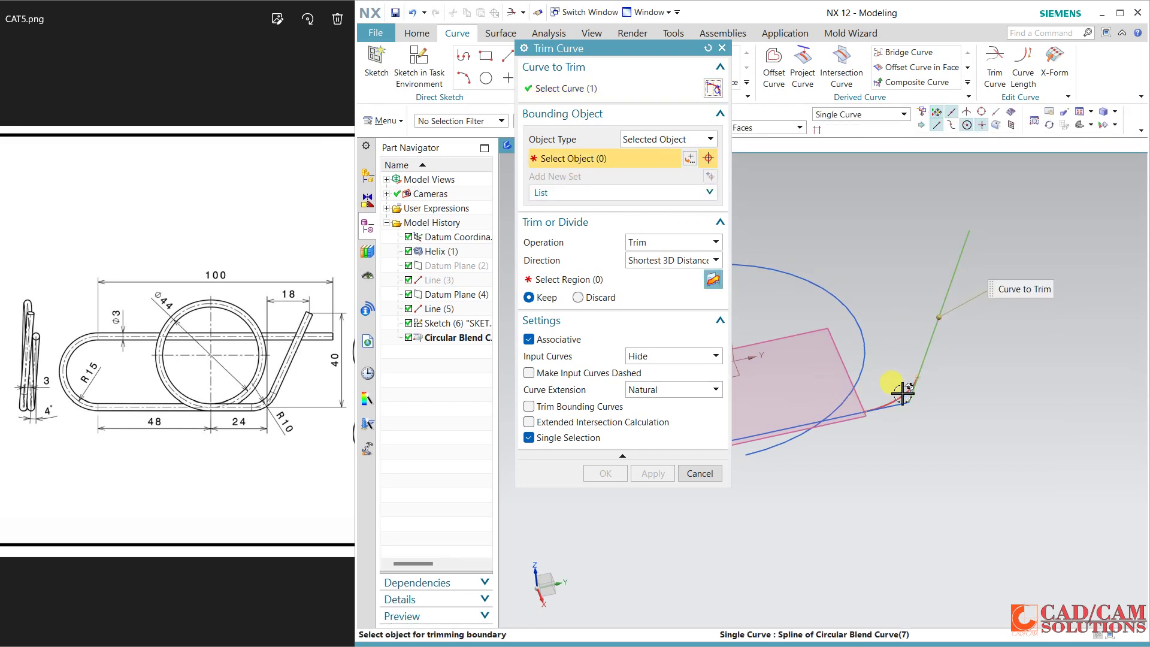
{"action": "left_click", "coordinate": [842, 421]}
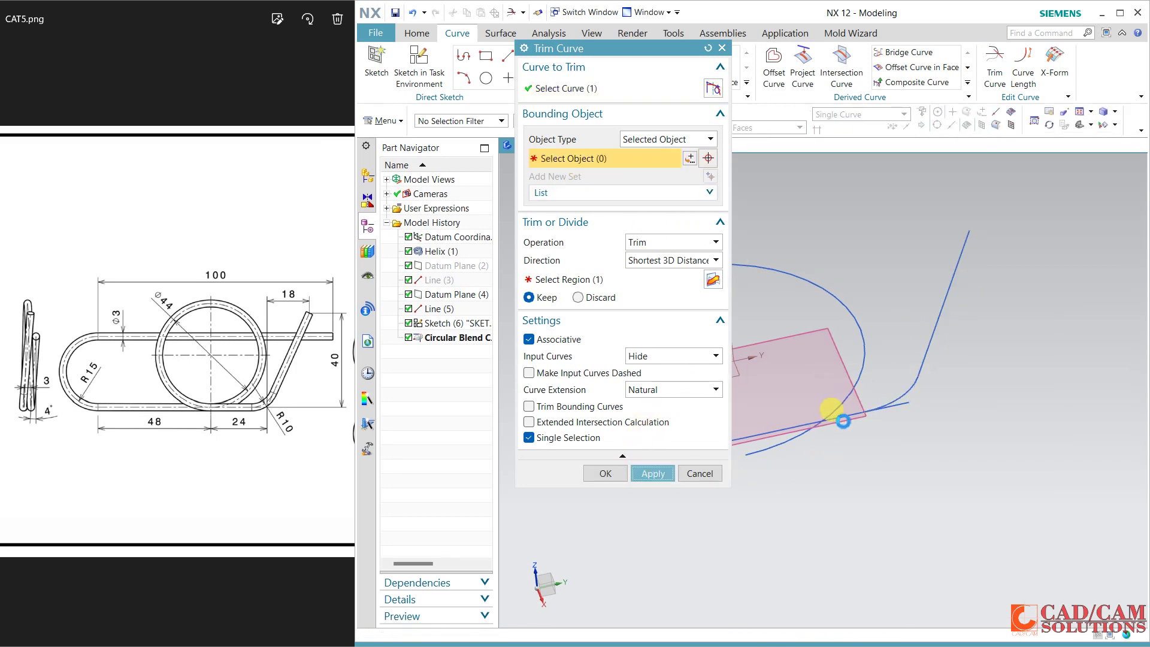
{"action": "middle_click", "coordinate": [842, 421]}
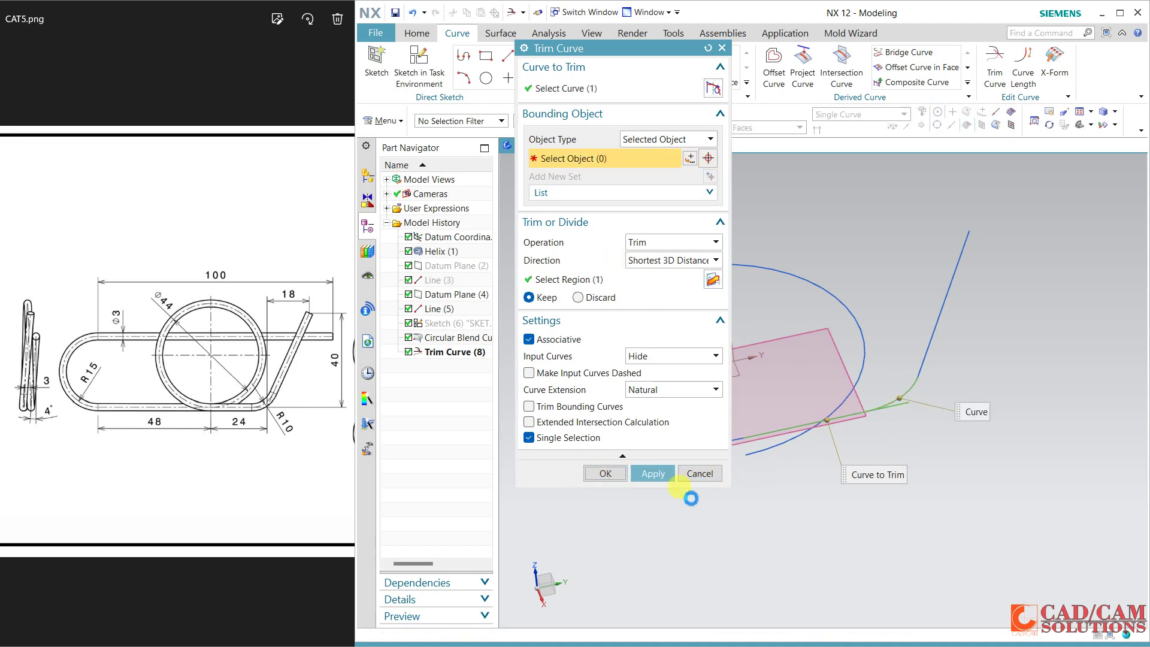
{"action": "left_click", "coordinate": [697, 474]}
- Create an inferred datum plane parallel to the angled datum plane through the helix's lower end point
{"action": "middle_click_drag", "start_coordinate": [829, 475], "coordinate": [880, 439]}
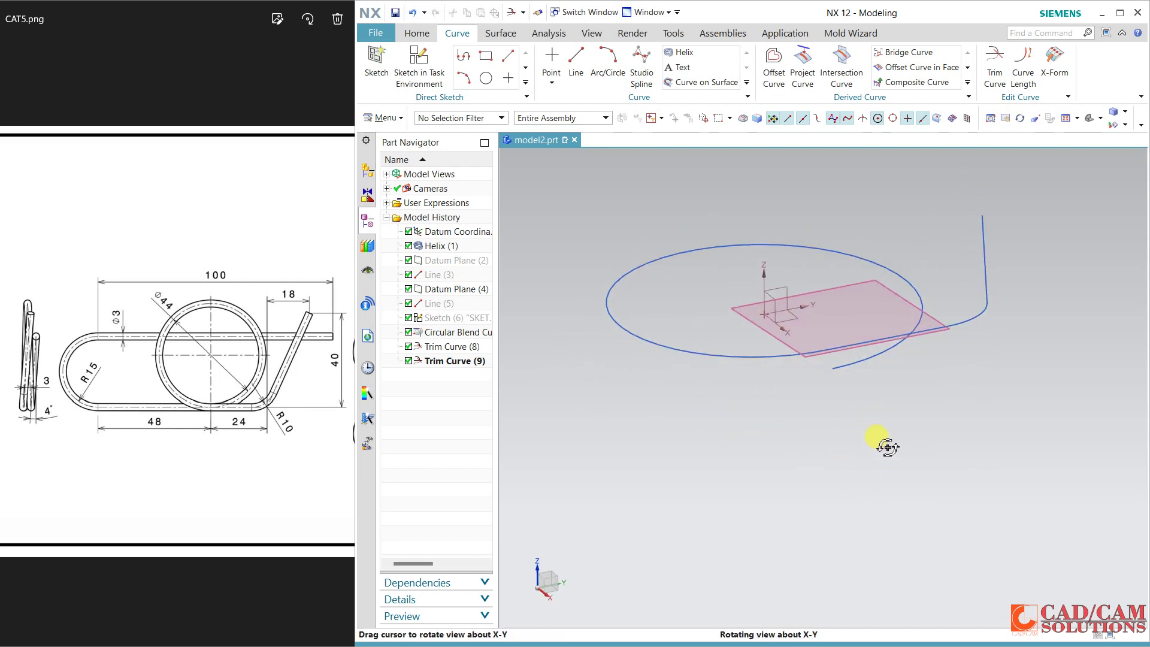
{"action": "left_click", "coordinate": [422, 36]}
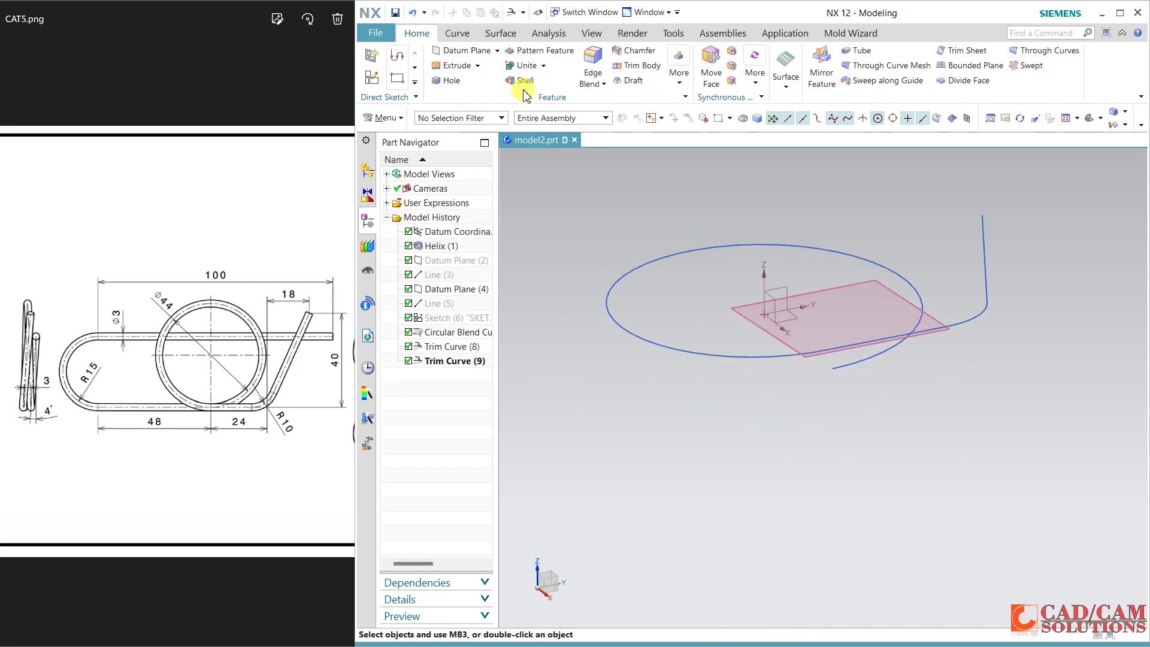
{"action": "left_click", "coordinate": [461, 50]}
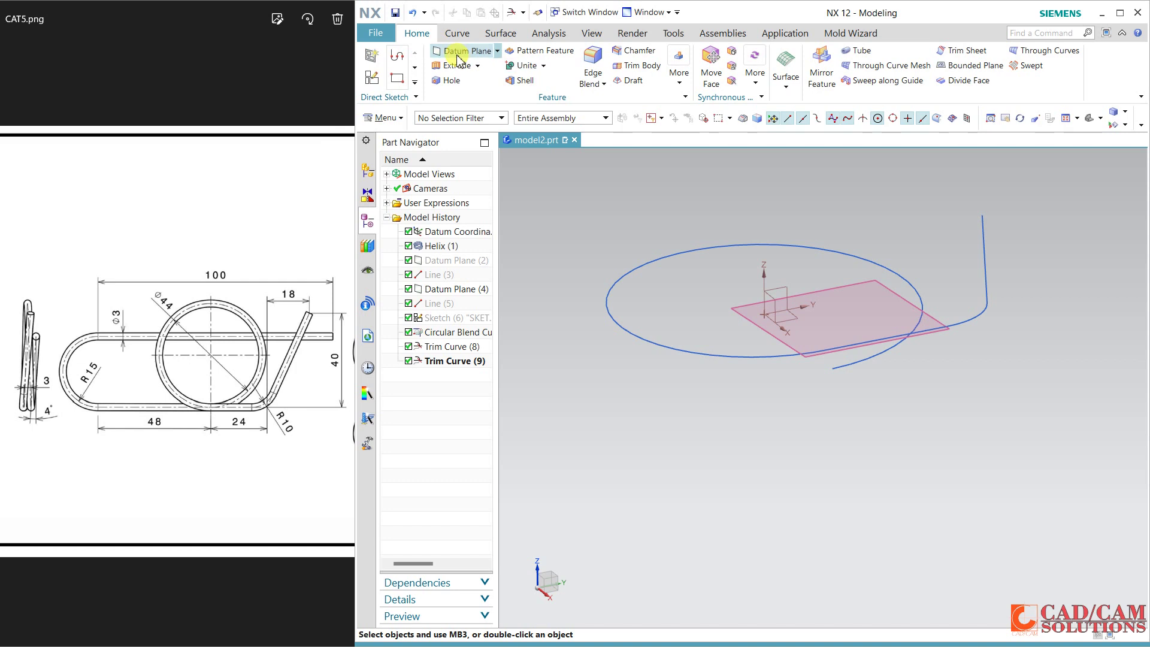
{"action": "left_click", "coordinate": [838, 292]}
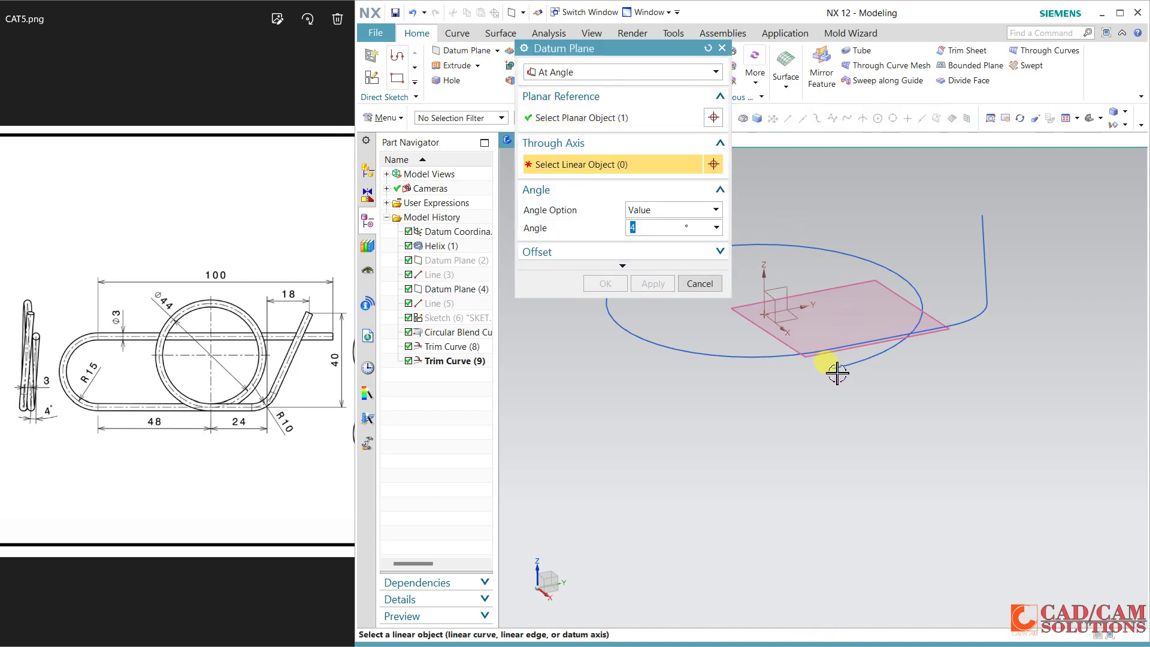
{"action": "left_click", "coordinate": [608, 71]}
{"action": "left_click", "coordinate": [554, 88]}
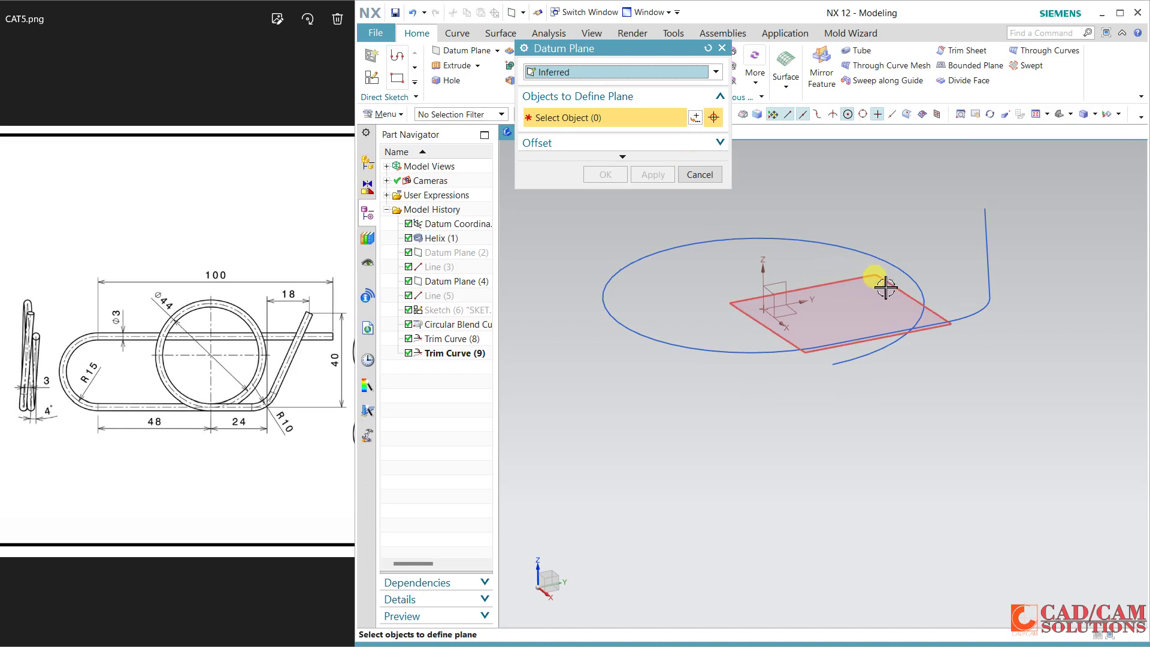
{"action": "left_click", "coordinate": [870, 273]}
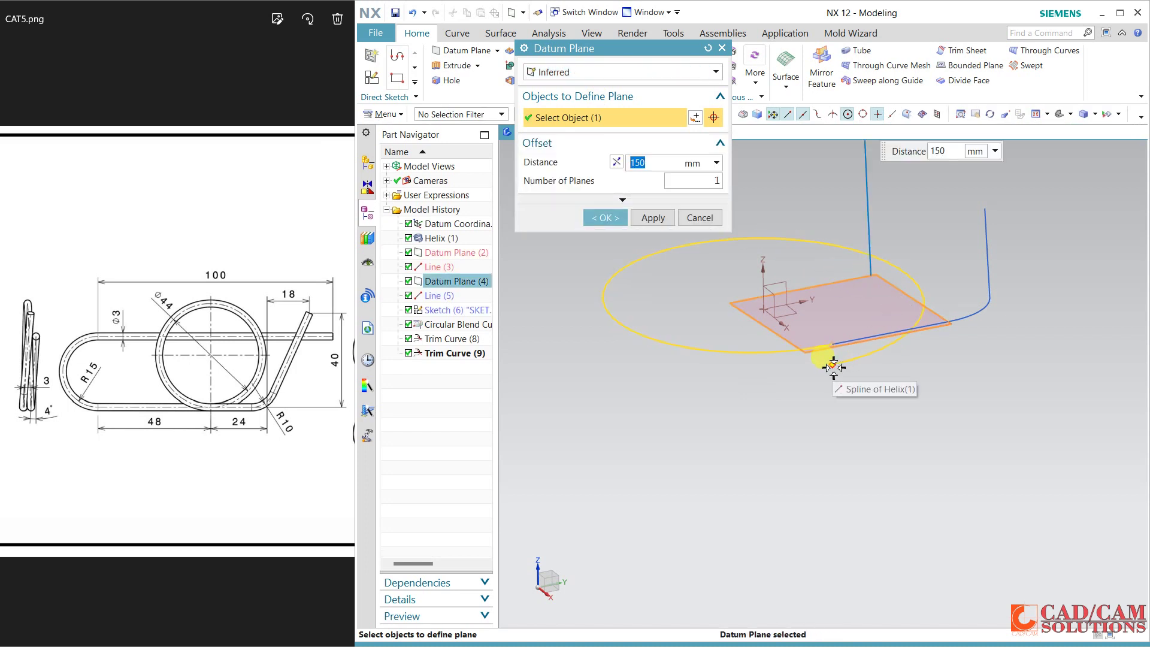
{"action": "left_click", "coordinate": [833, 367]}
{"action": "mouse_move", "coordinate": [825, 435]}
{"action": "middle_mouse_down"}
{"action": "mouse_move", "coordinate": [813, 398]}
{"action": "mouse_move", "coordinate": [829, 420]}
{"action": "middle_mouse_up"}
{"action": "left_click", "coordinate": [604, 175]}
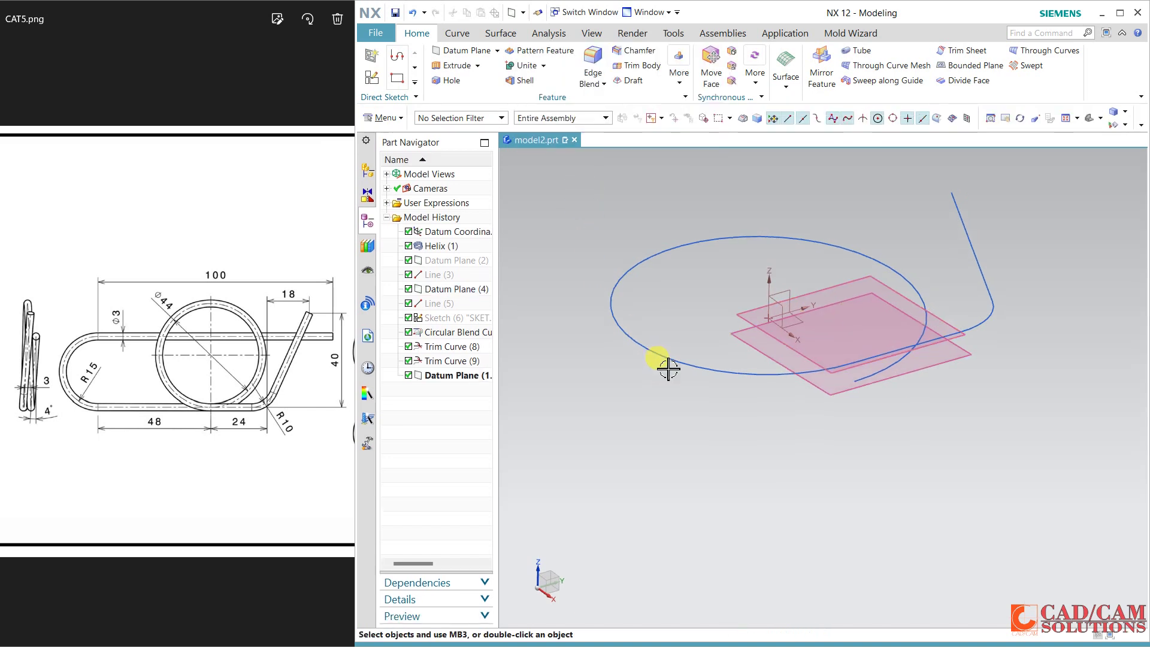
- Create a 48 mm line in the negative YC direction from the helix's lower end point, using the lower datum plane as support plane
{"action": "left_click", "coordinate": [457, 33]}
{"action": "left_click", "coordinate": [576, 62]}
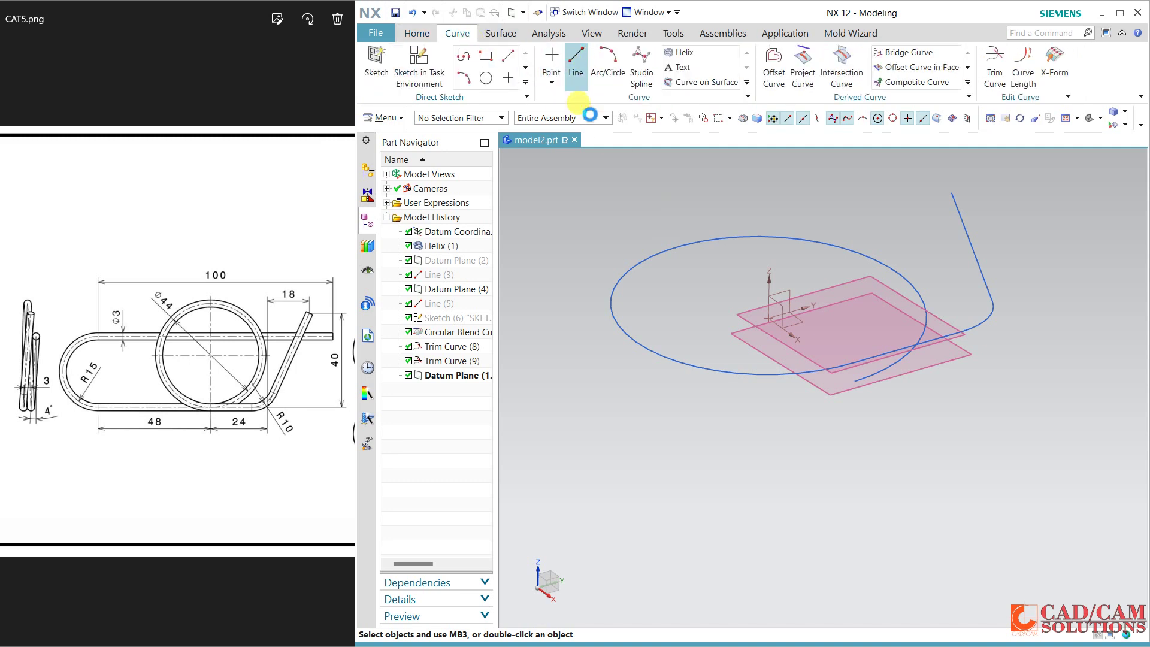
{"action": "middle_click_drag", "start_coordinate": [908, 413], "coordinate": [964, 420], "text": "shift"}
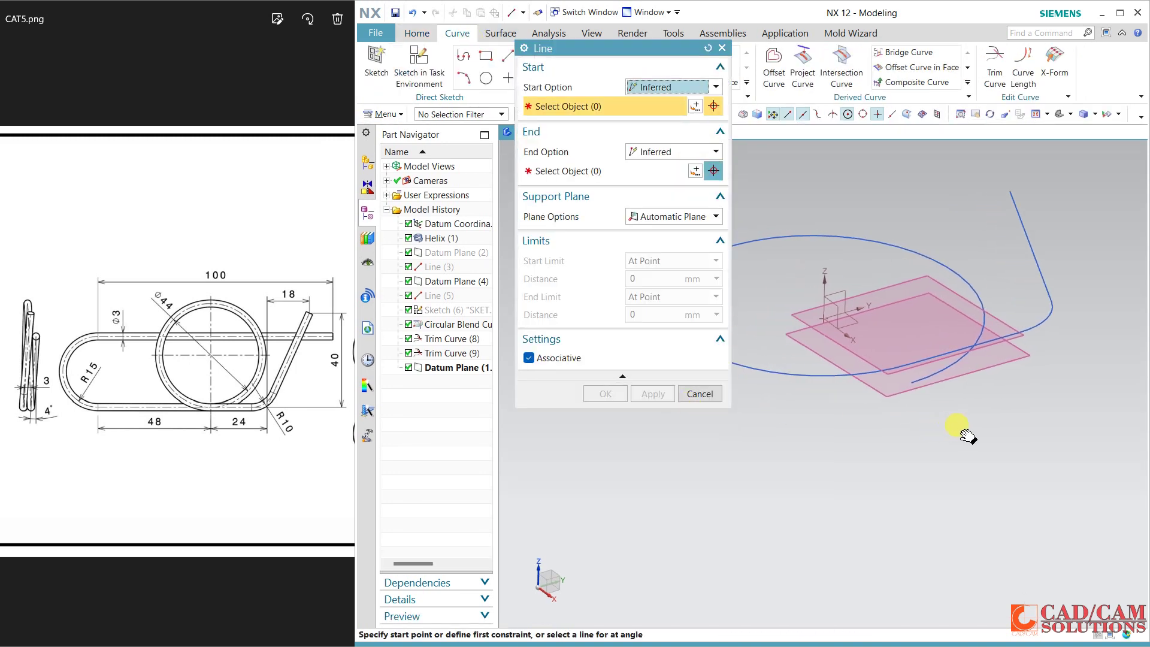
{"action": "left_click", "coordinate": [911, 384]}
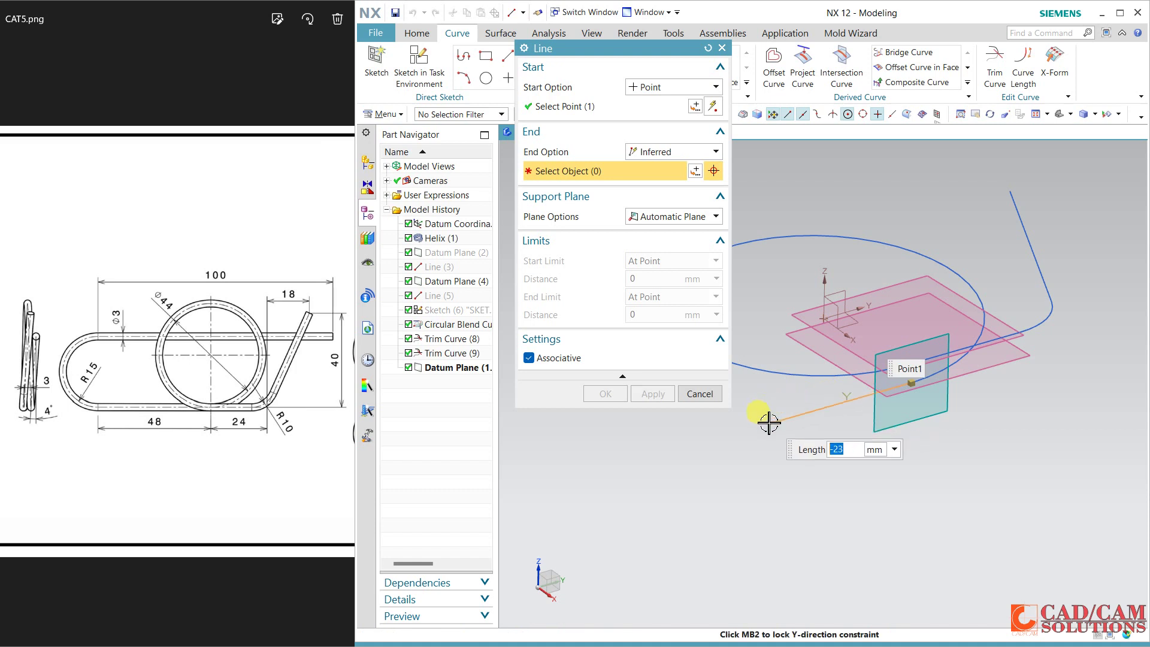
{"action": "left_click", "coordinate": [657, 219]}
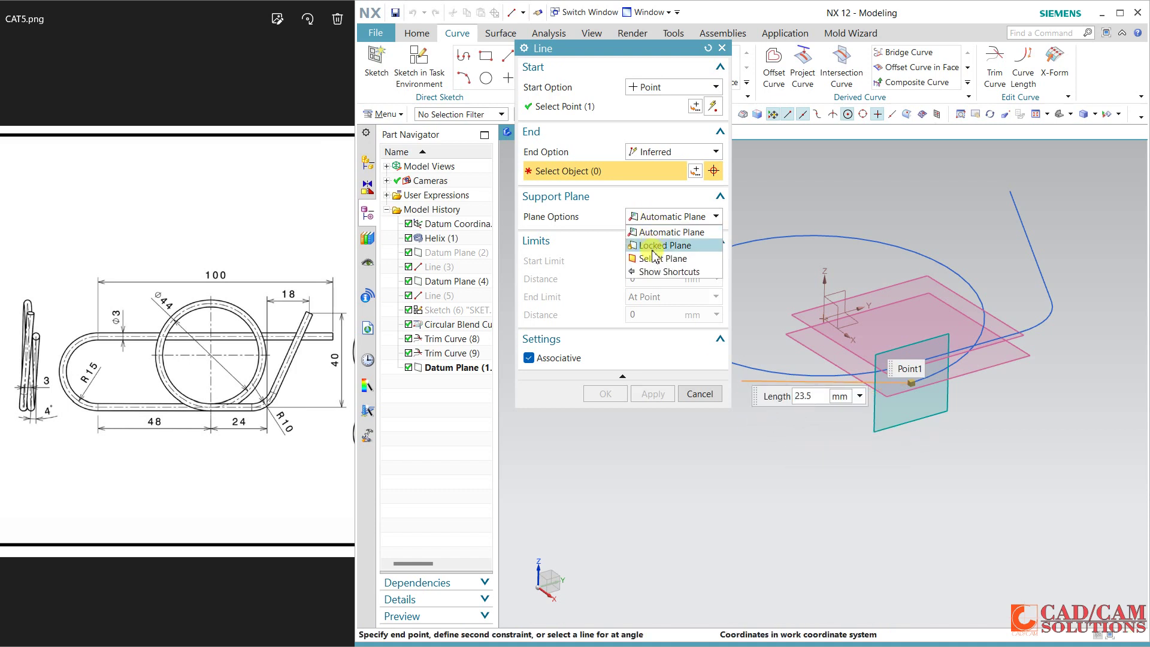
{"action": "left_click", "coordinate": [662, 258]}
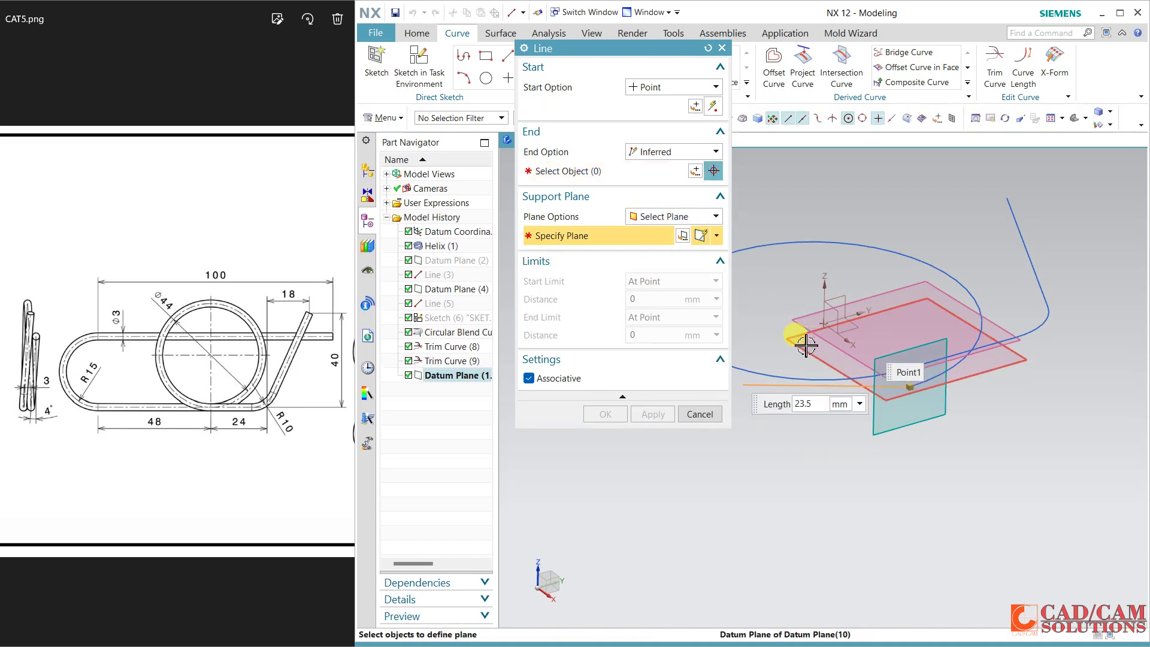
{"action": "left_click", "coordinate": [806, 346]}
{"action": "scroll", "coordinate": [927, 467], "scroll_direction": "down", "scroll_amount": 2}
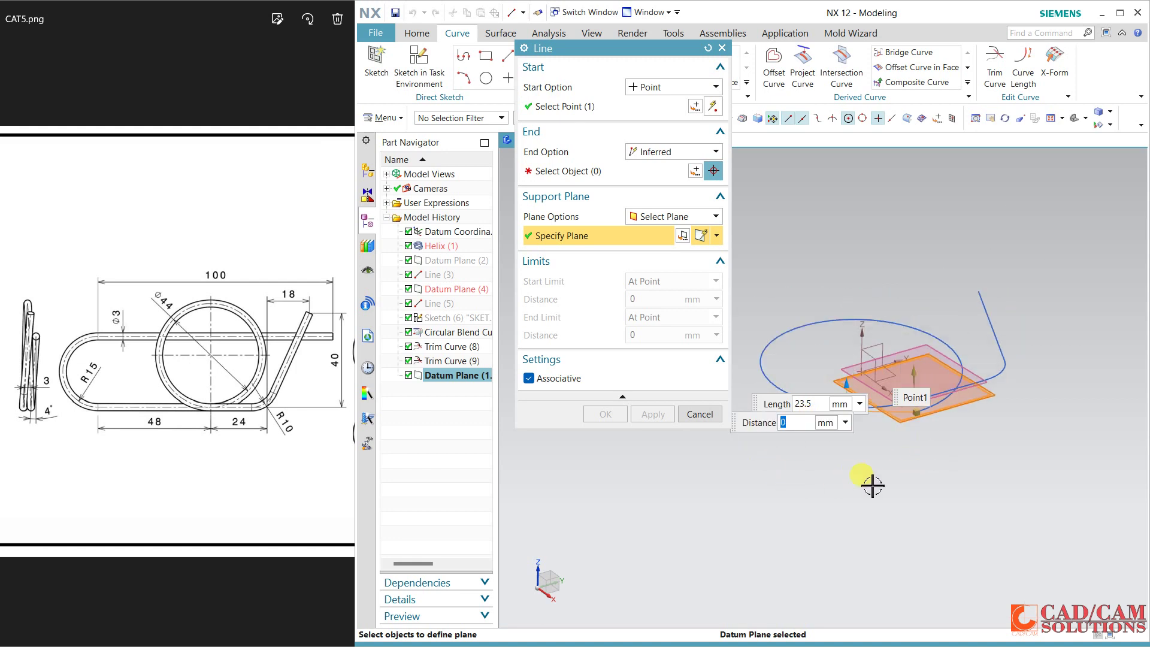
{"action": "left_click", "coordinate": [604, 171]}
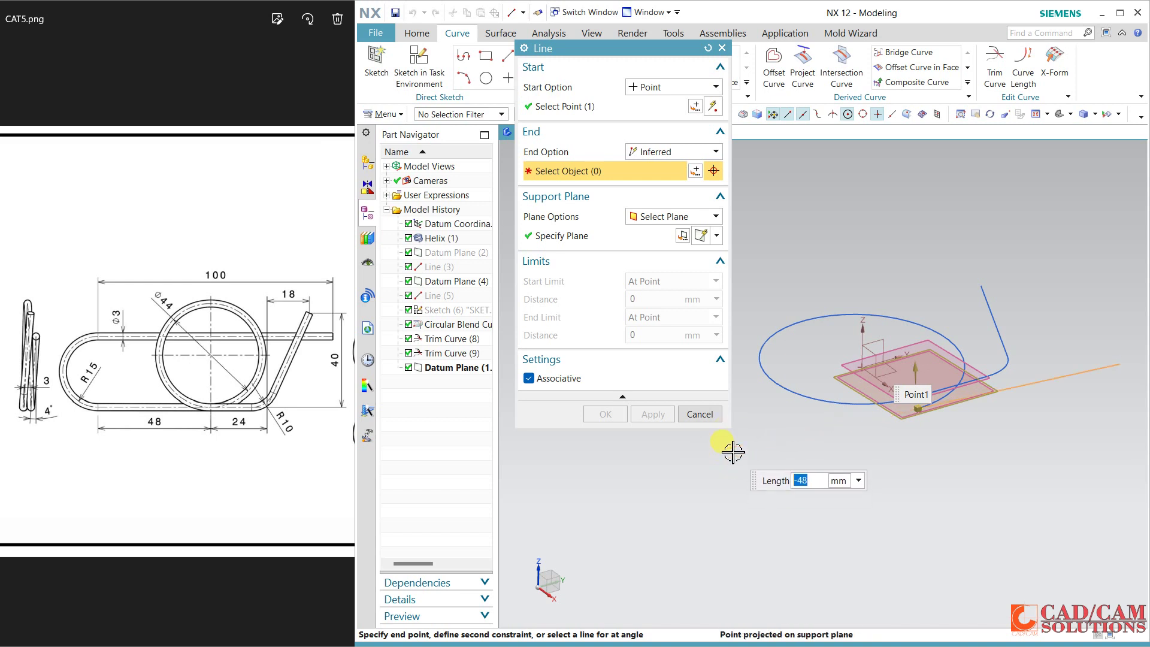
{"action": "left_click", "coordinate": [716, 464]}
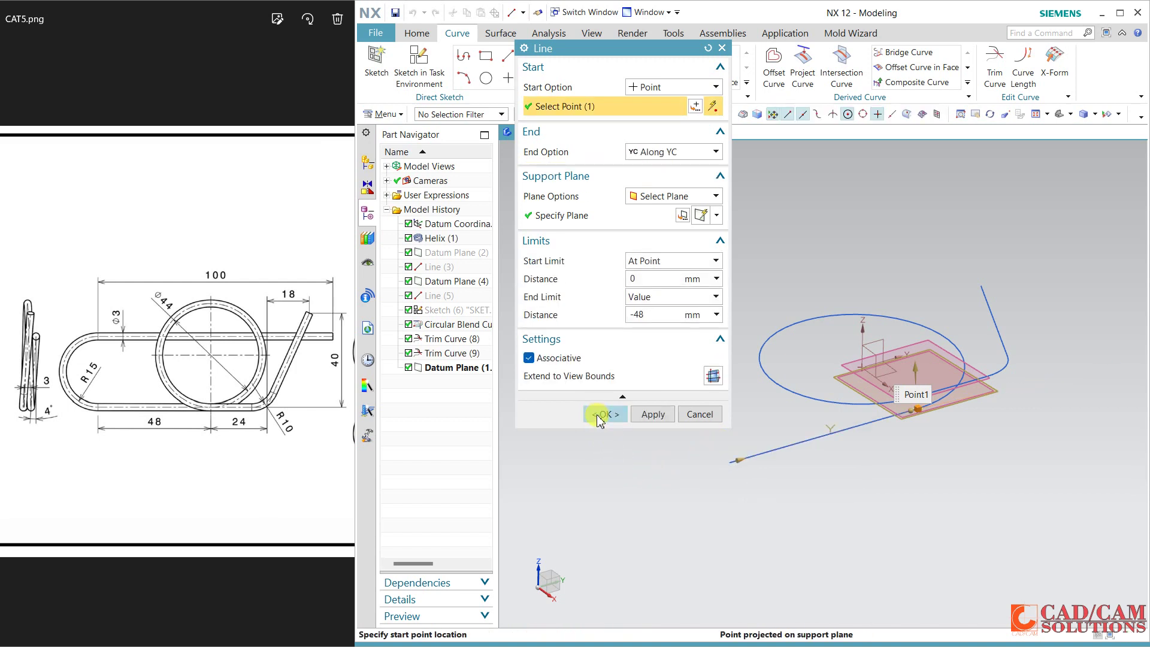
{"action": "left_click", "coordinate": [600, 413]}
- Start a sketch on the lower datum plane through the helix's lower end point
{"action": "middle_click_drag", "start_coordinate": [706, 511], "coordinate": [741, 506]}
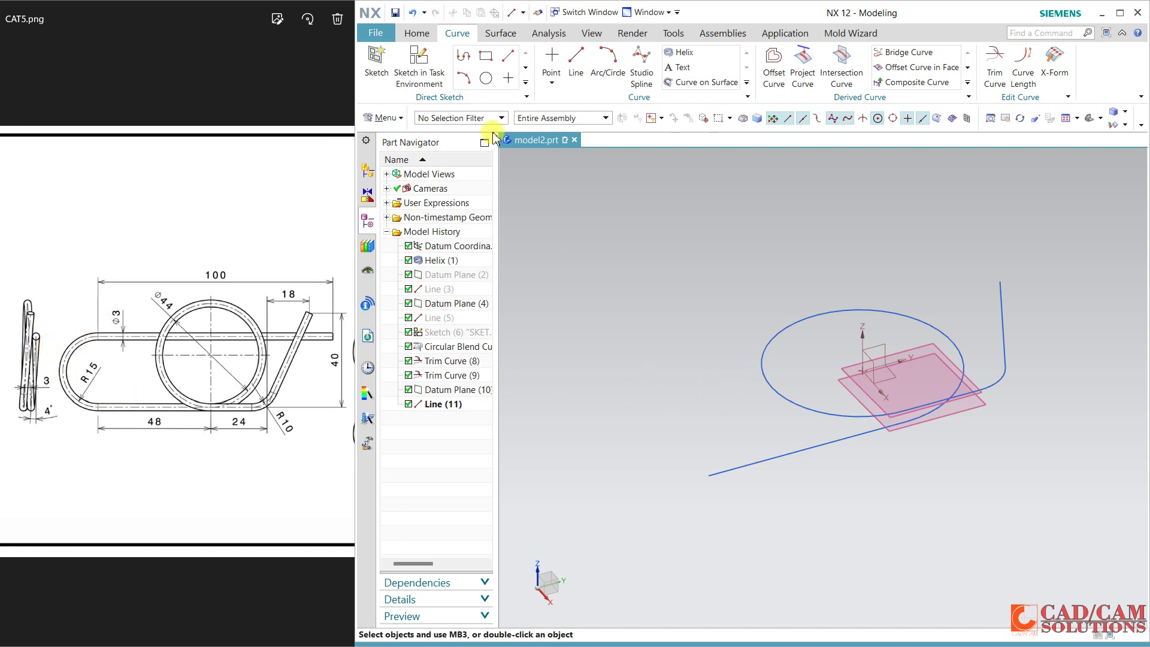
{"action": "left_click", "coordinate": [417, 65]}
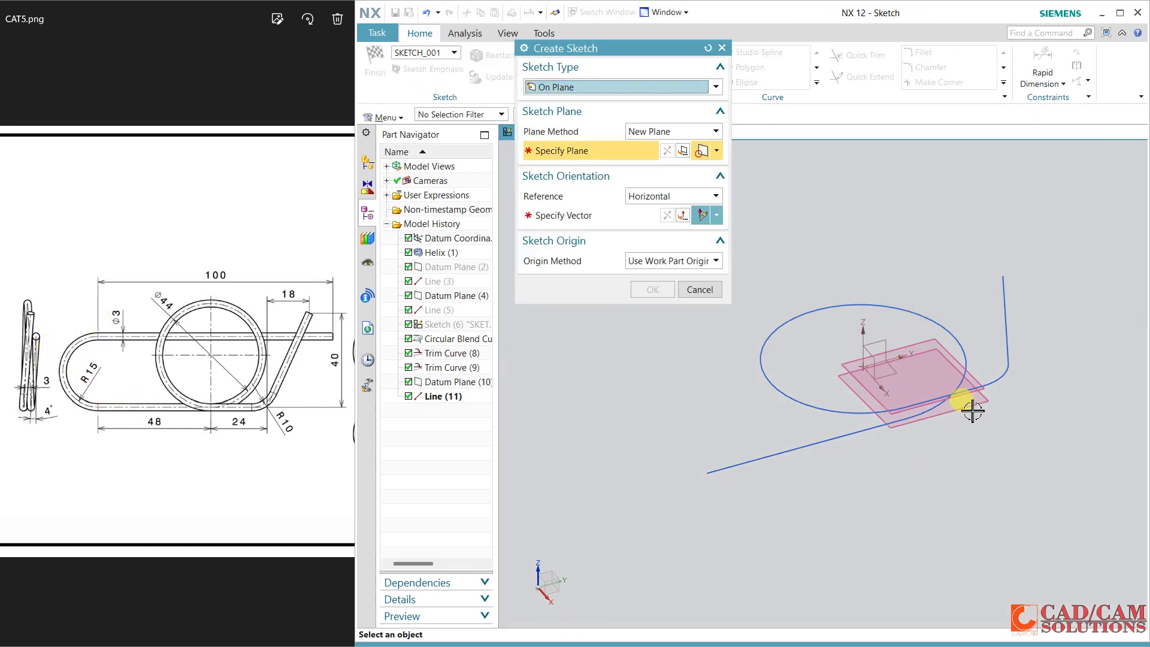
{"action": "left_click", "coordinate": [973, 411]}
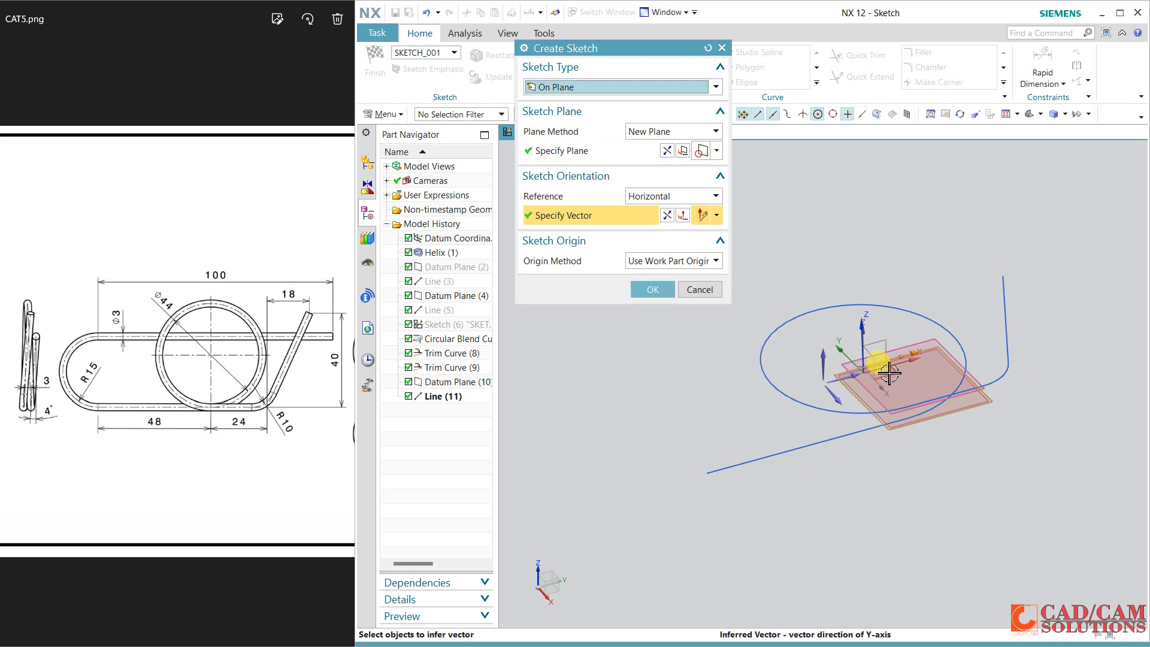
{"action": "left_click", "coordinate": [652, 290]}
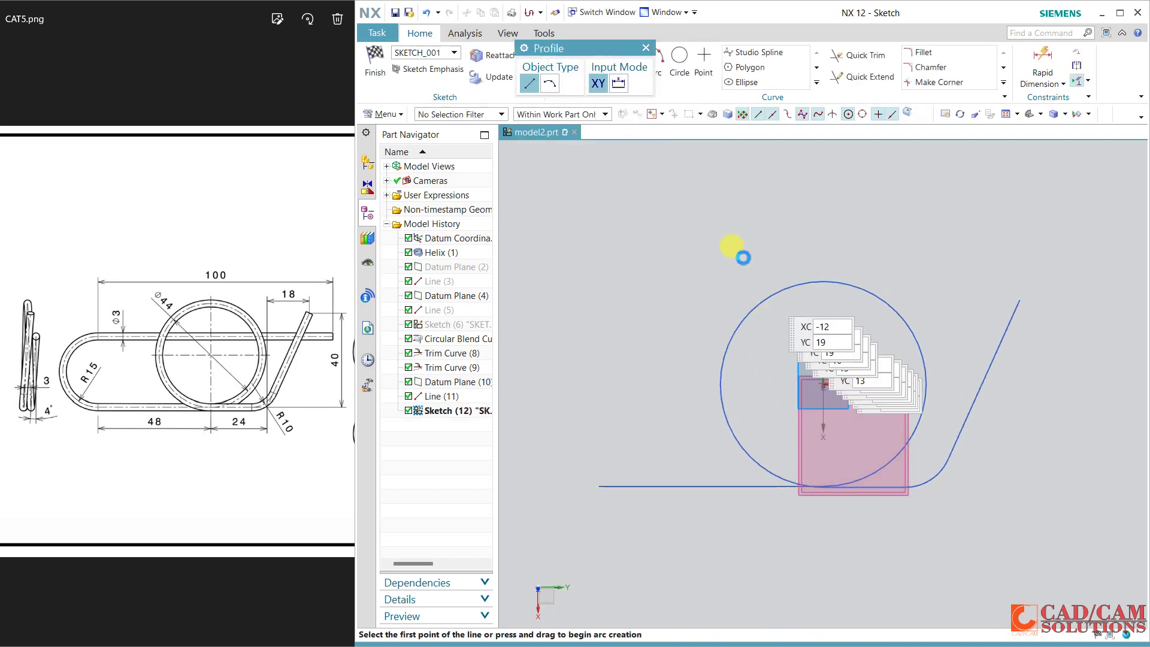
- Sketch a circle about 43 mm in diameter above the 48 mm line's free end, passing through that end point
{"action": "left_click", "coordinate": [679, 71]}
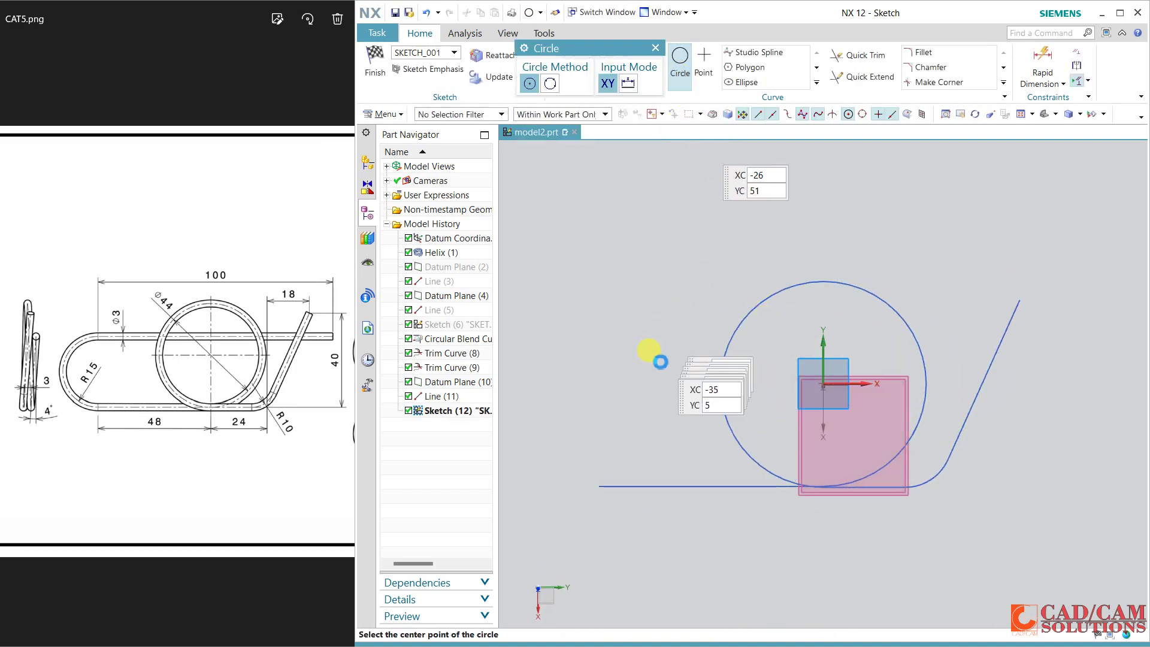
{"action": "left_click", "coordinate": [598, 386]}
{"action": "left_click", "coordinate": [598, 485]}
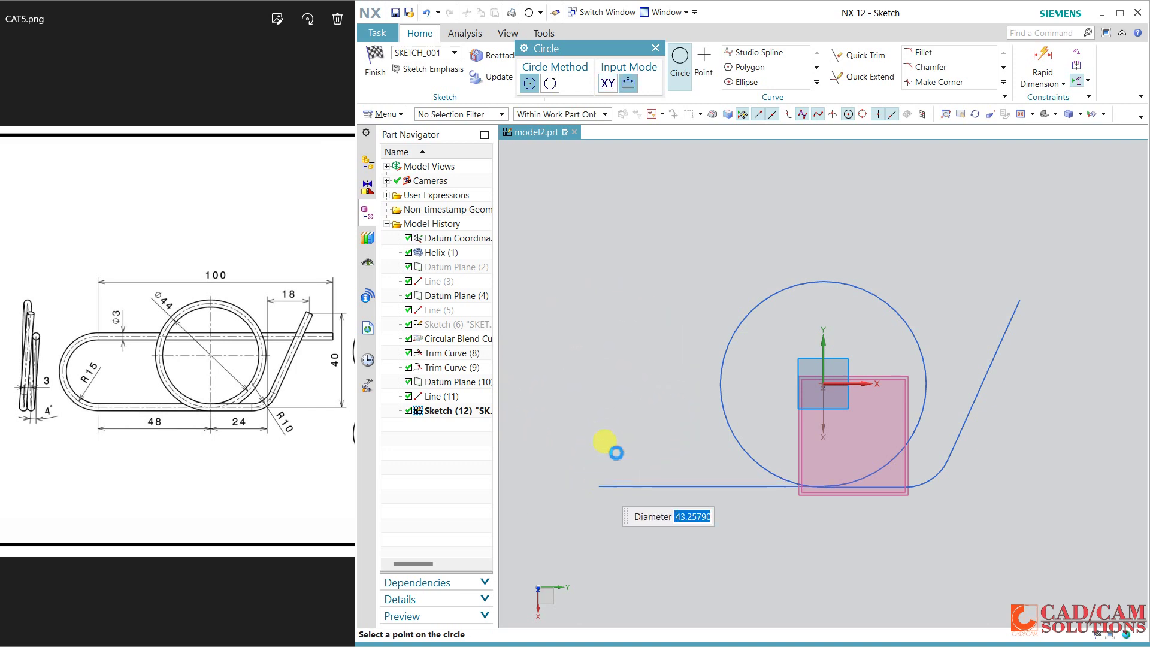
{"action": "key", "text": "Escape"}
- Sketch a horizontal line about 107 mm long from the circle's uppermost point, tangent to the circle and running across the coil
{"action": "left_click", "coordinate": [629, 63]}
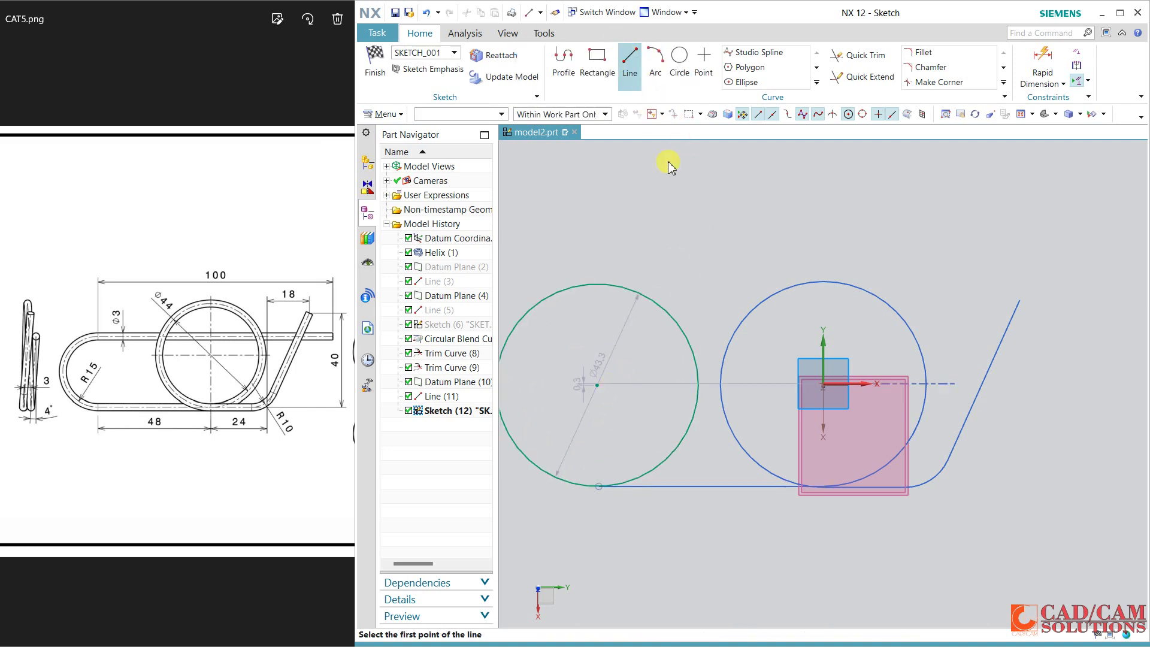
{"action": "left_click", "coordinate": [599, 284]}
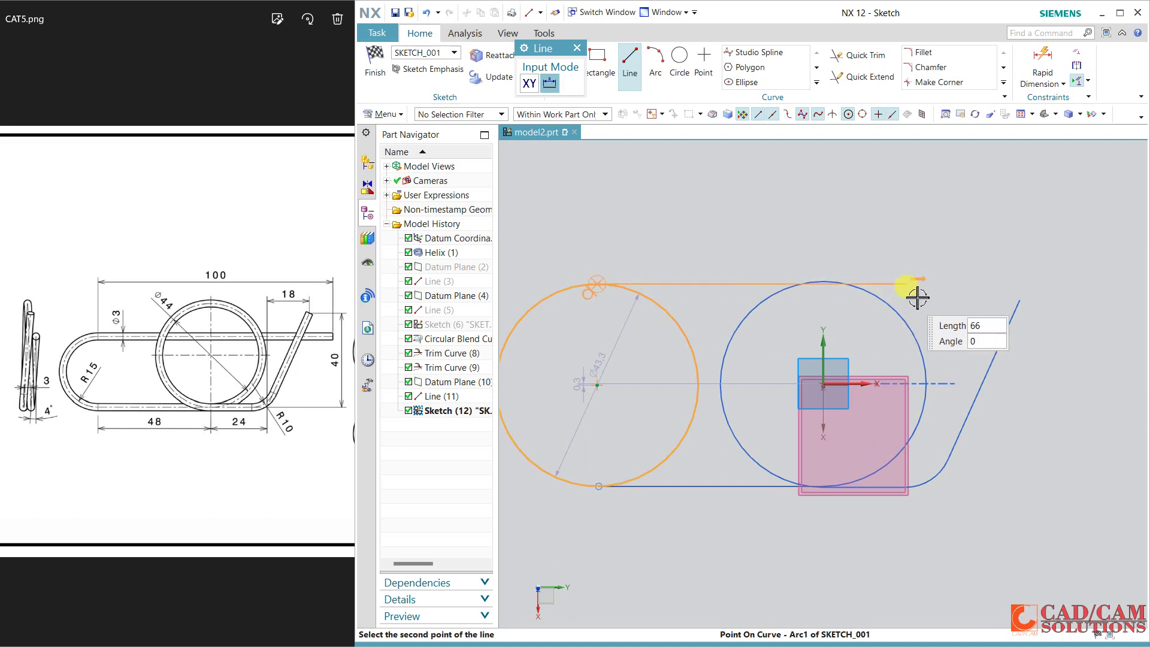
{"action": "left_click", "coordinate": [1100, 295]}
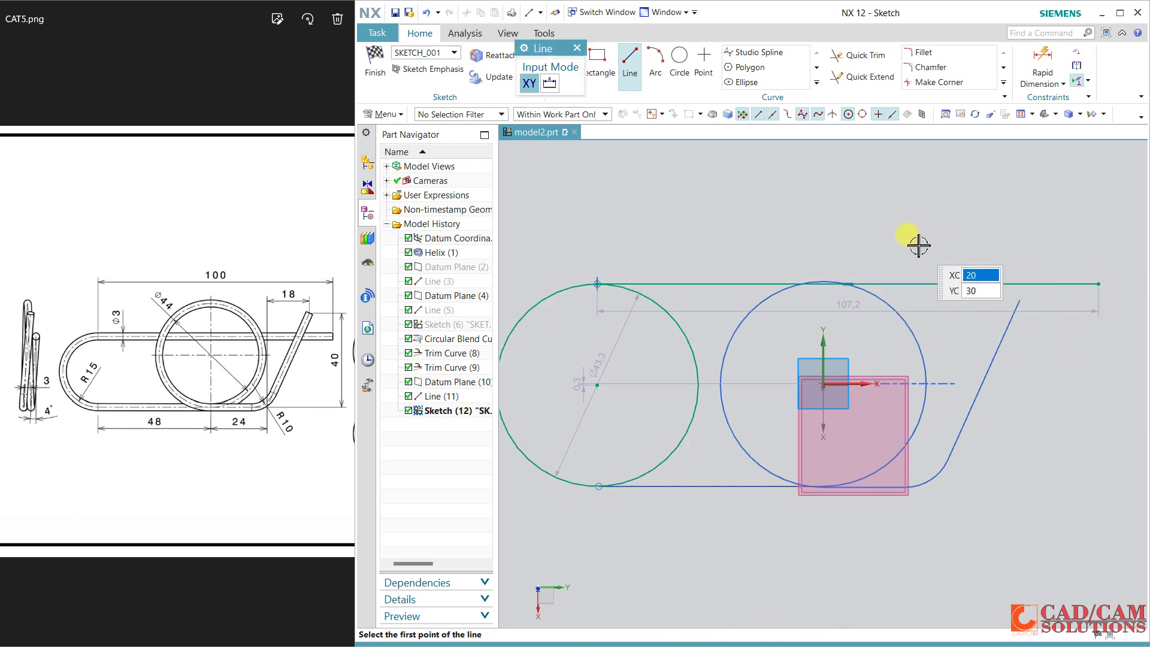
{"action": "key", "text": "Escape"}
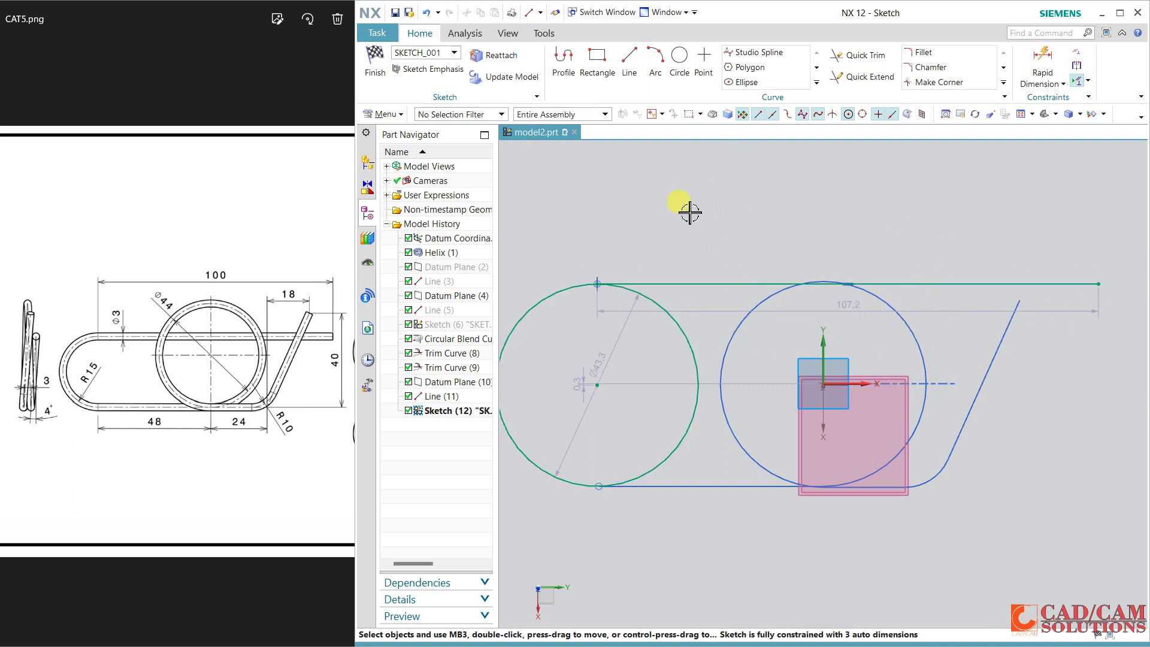
- Set the circle's diameter to 30 mm and the horizontal line's length to 100 mm
{"action": "double_click", "coordinate": [621, 328]}
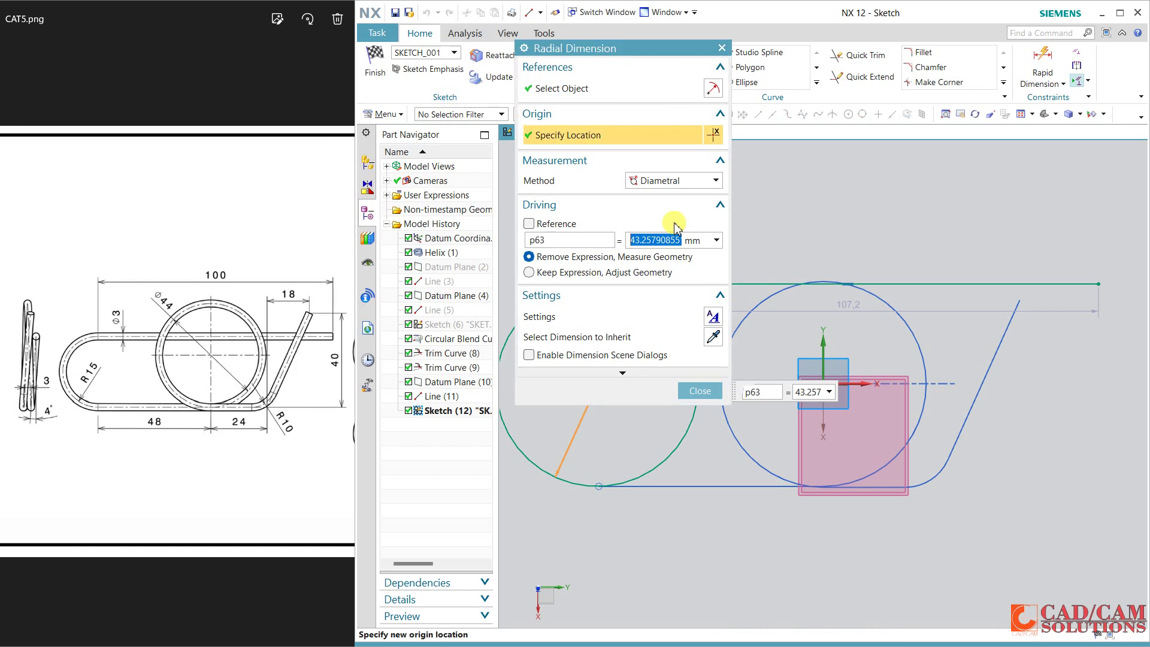
{"action": "type", "text": "30"}
{"action": "key", "text": "Return"}
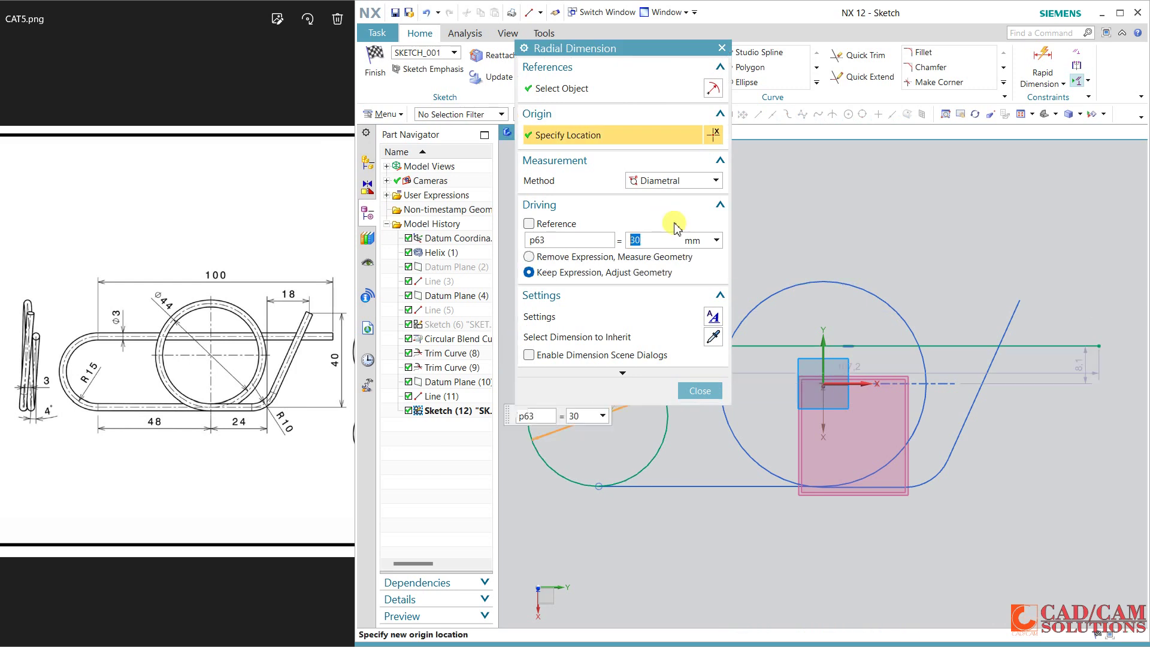
{"action": "double_click", "coordinate": [937, 373]}
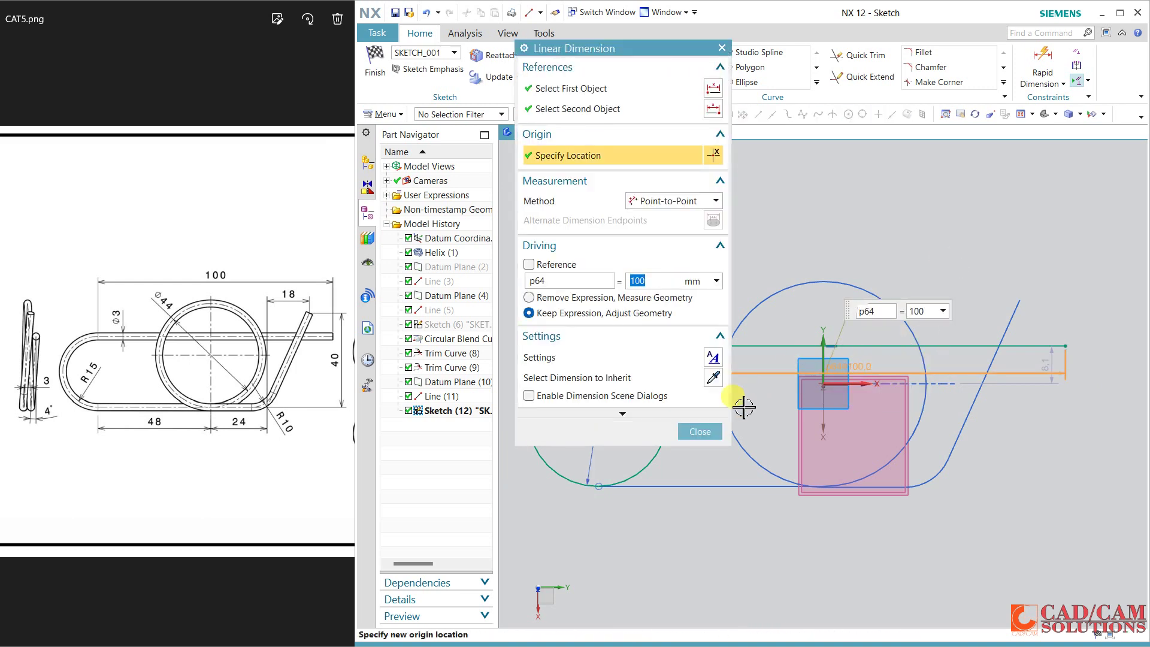
{"action": "left_click", "coordinate": [703, 432]}
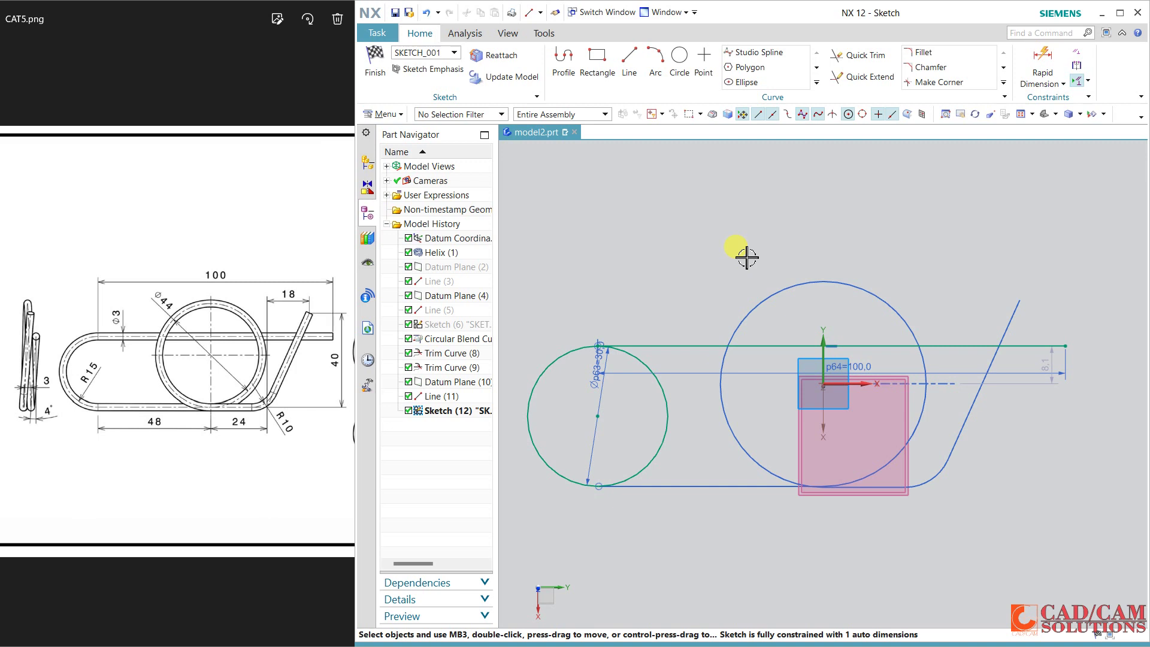
- Align the 30 mm circle's centre vertically with the free end point of the 48 mm line
{"action": "middle_click_drag", "start_coordinate": [746, 258], "coordinate": [754, 233], "text": "shift"}
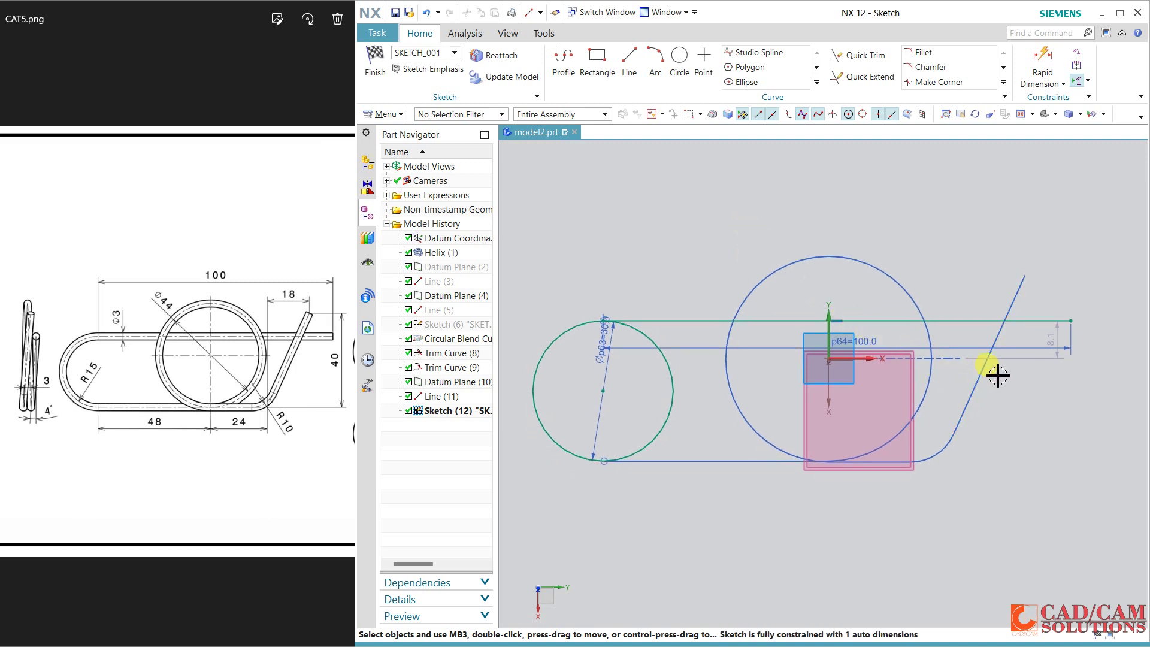
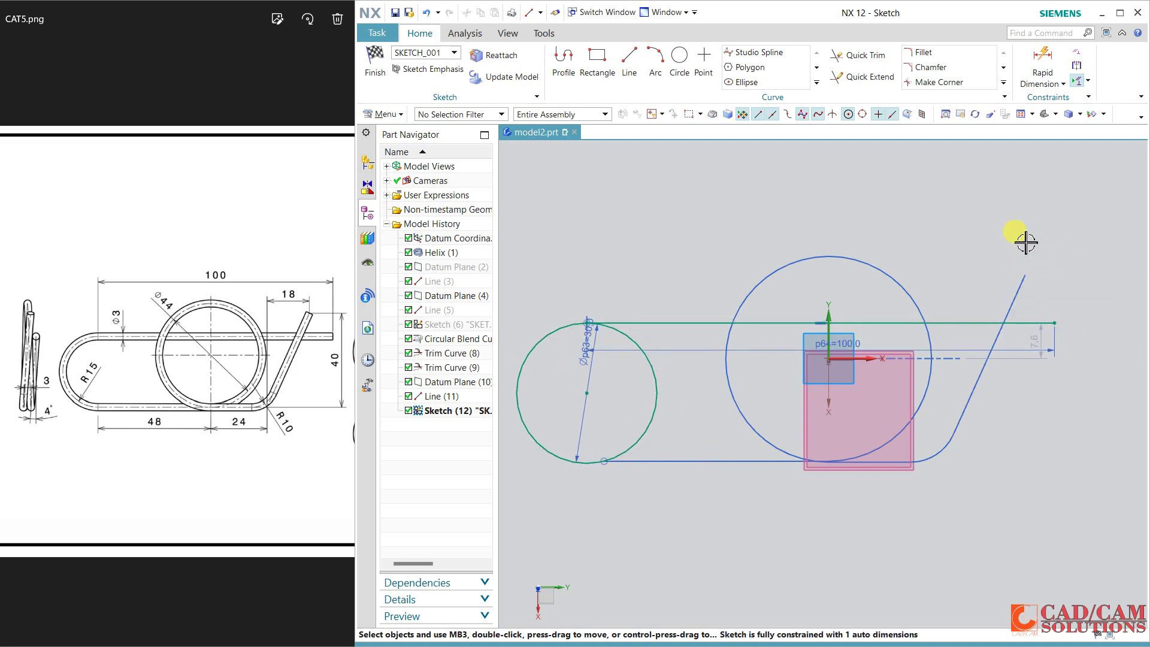
{"action": "left_click", "coordinate": [584, 462]}
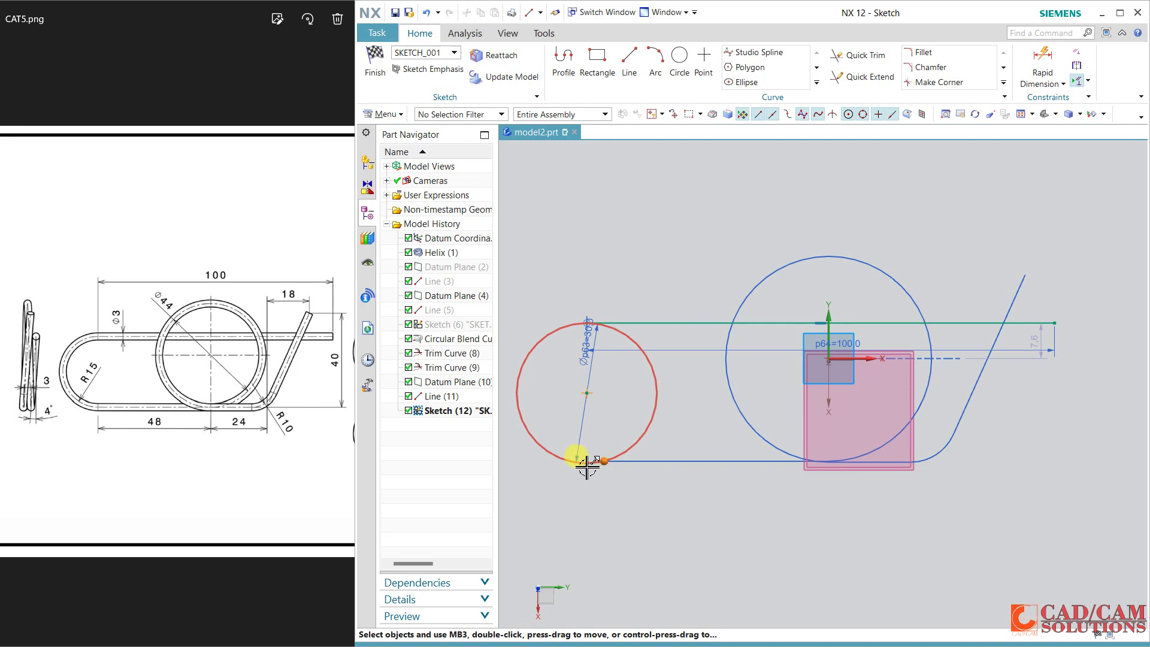
{"action": "left_click", "coordinate": [586, 394]}
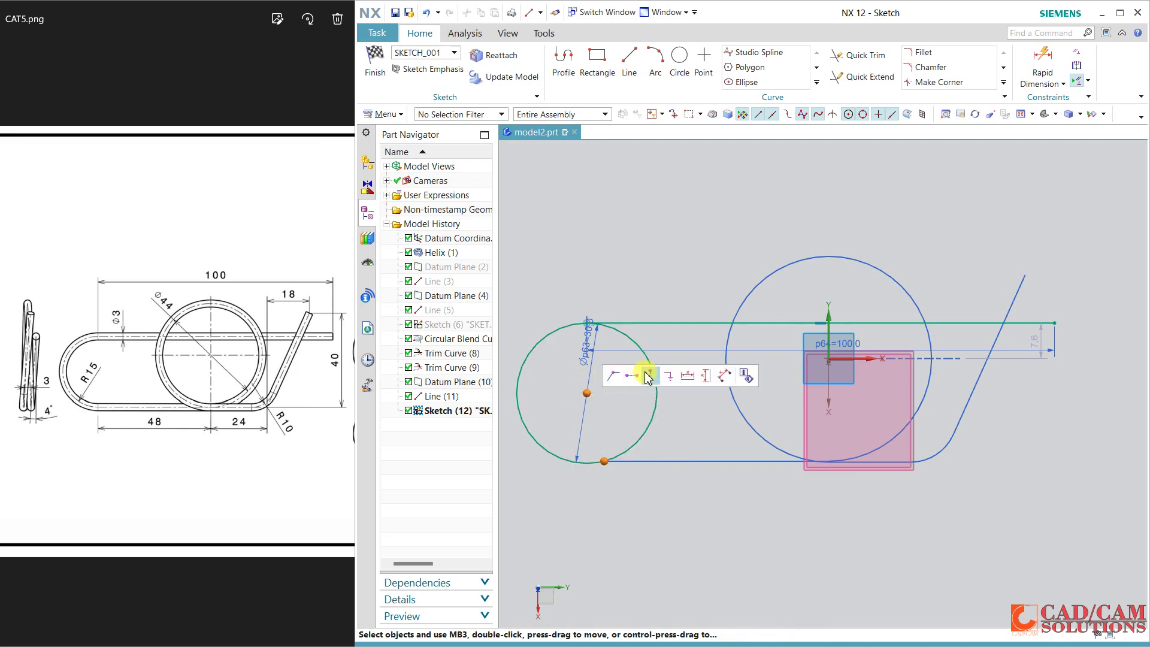
{"action": "left_click", "coordinate": [648, 375]}
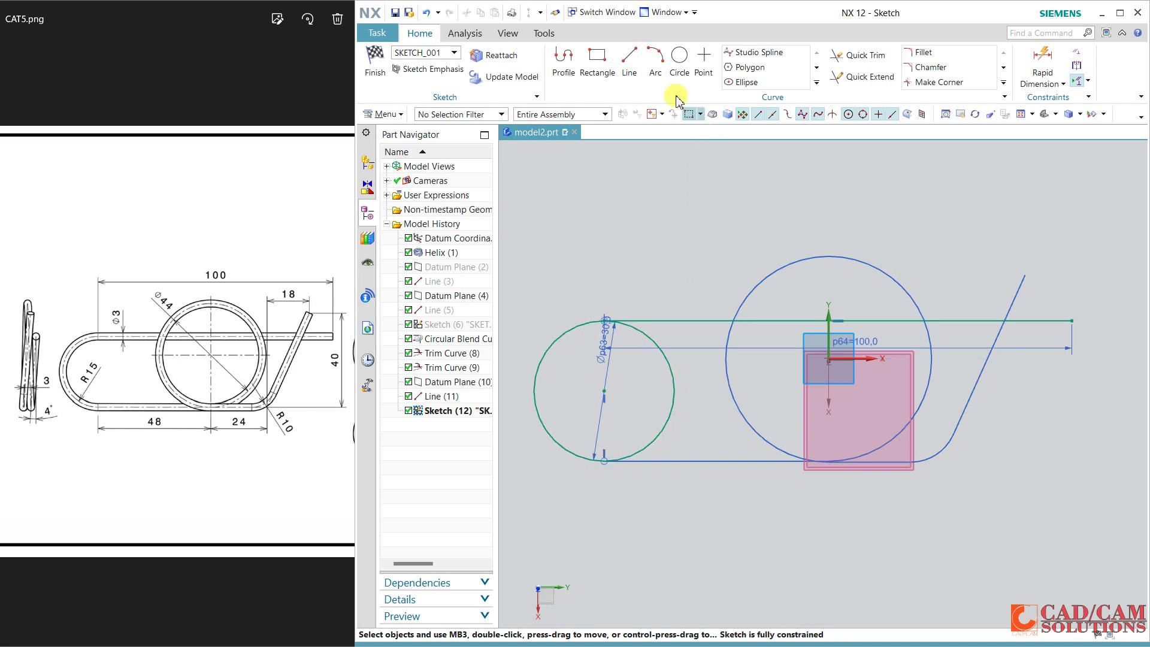
- Try to trim away the half of the 30 mm circle facing the coil, and undo each trim
{"action": "left_click", "coordinate": [853, 55]}
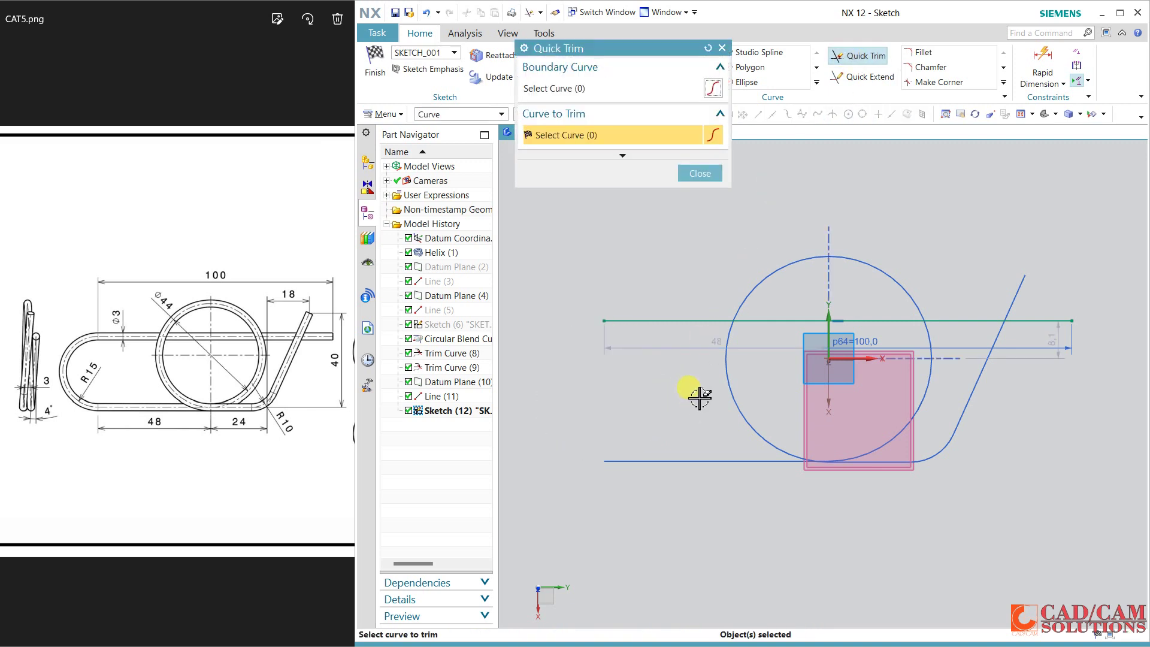
{"action": "left_click", "coordinate": [697, 175]}
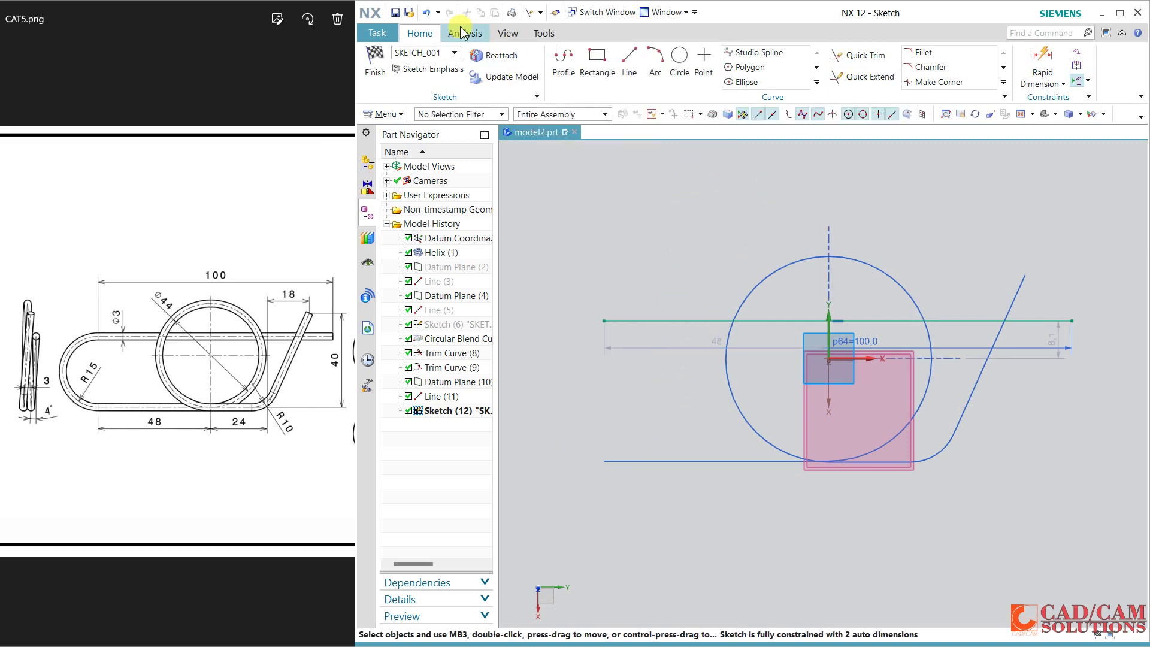
{"action": "left_click", "coordinate": [424, 12]}
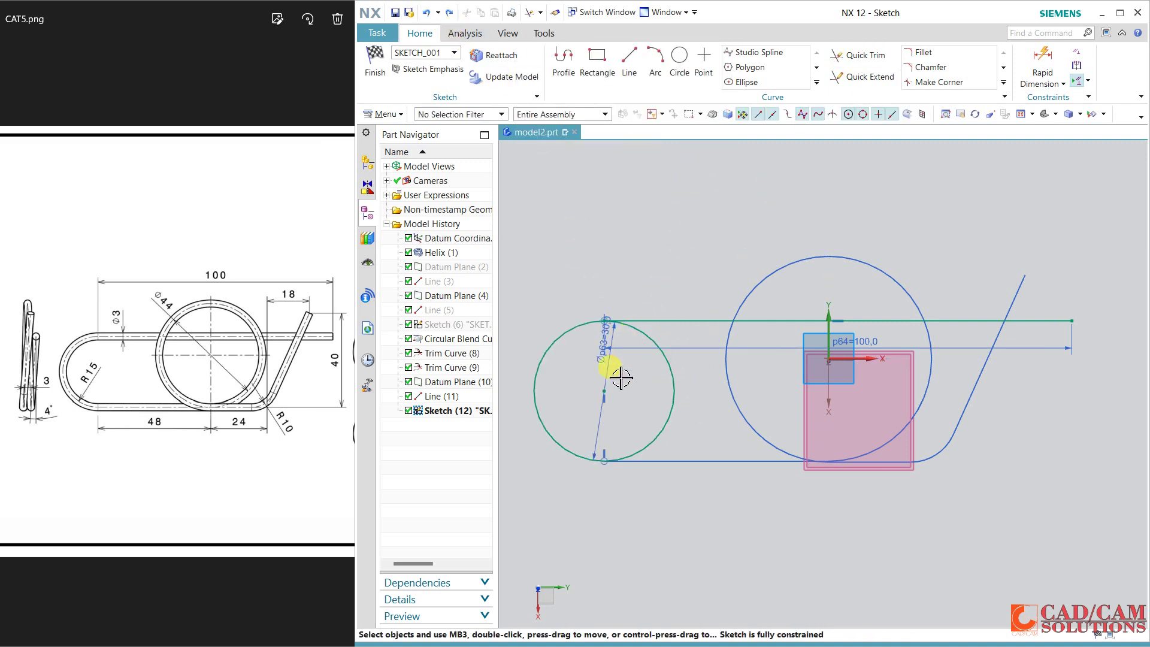
{"action": "left_click", "coordinate": [851, 84]}
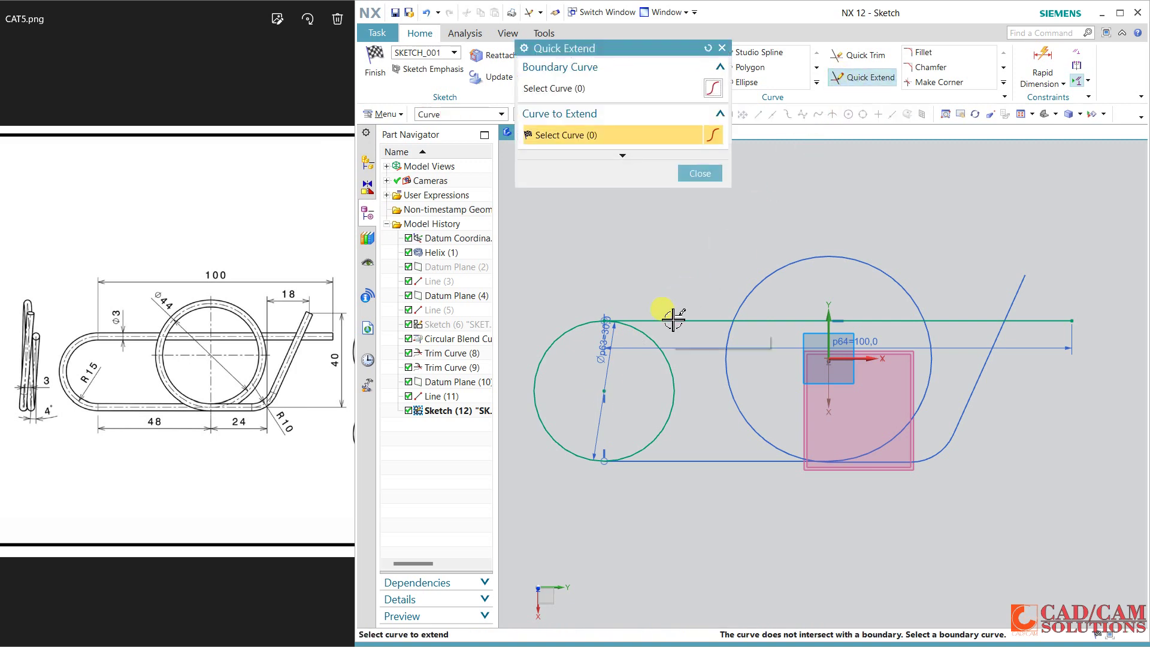
{"action": "left_click", "coordinate": [698, 175]}
{"action": "left_click", "coordinate": [860, 55]}
{"action": "left_click", "coordinate": [672, 406]}
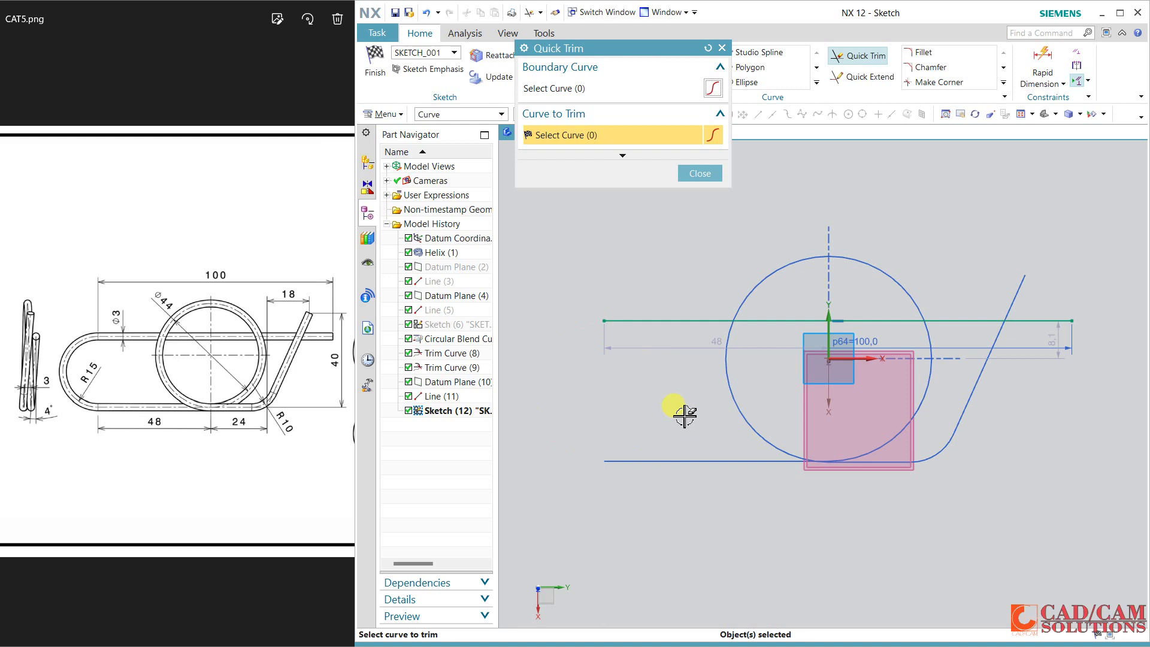
{"action": "left_click", "coordinate": [689, 175]}
{"action": "left_click", "coordinate": [434, 18]}
- Sketch a horizontal line about 23 mm long from the circle's lowest point, lying along the 48 mm line
{"action": "scroll", "coordinate": [593, 449], "scroll_direction": "up", "scroll_amount": 3}
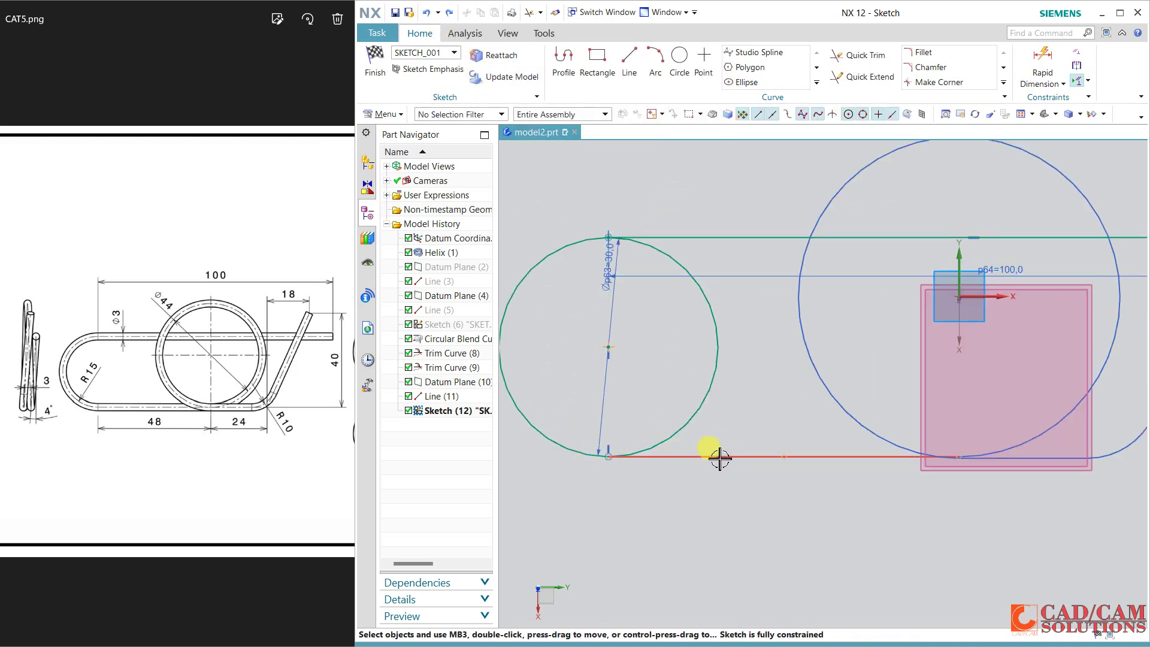
{"action": "left_click", "coordinate": [629, 60]}
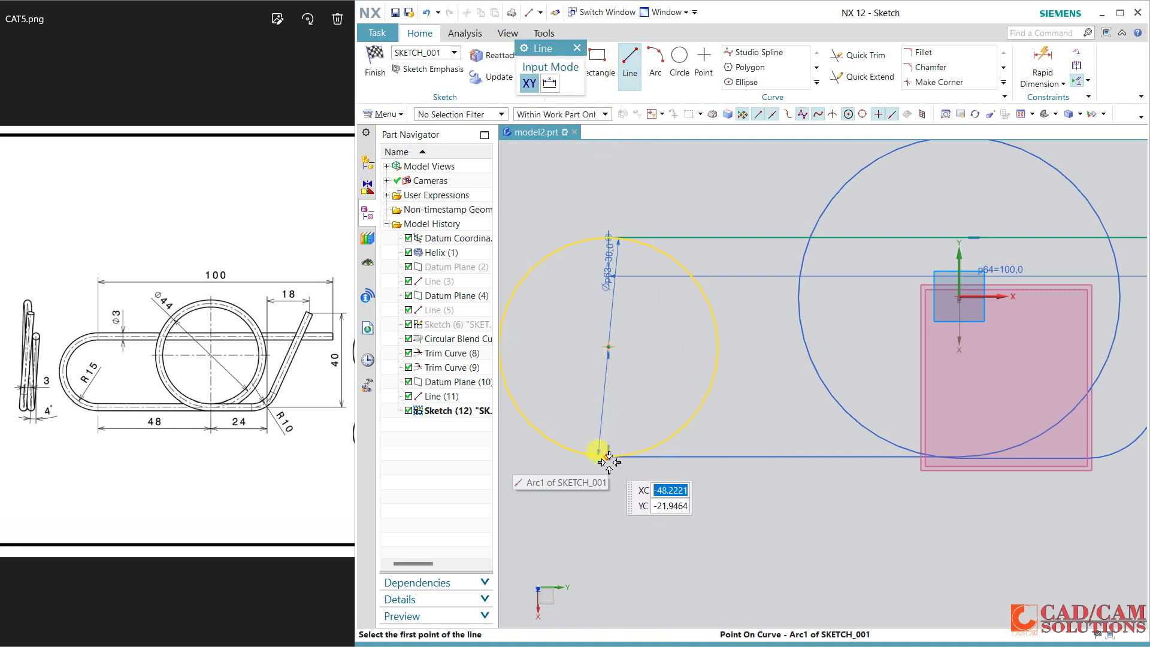
{"action": "left_click", "coordinate": [608, 456]}
{"action": "left_click", "coordinate": [778, 458]}
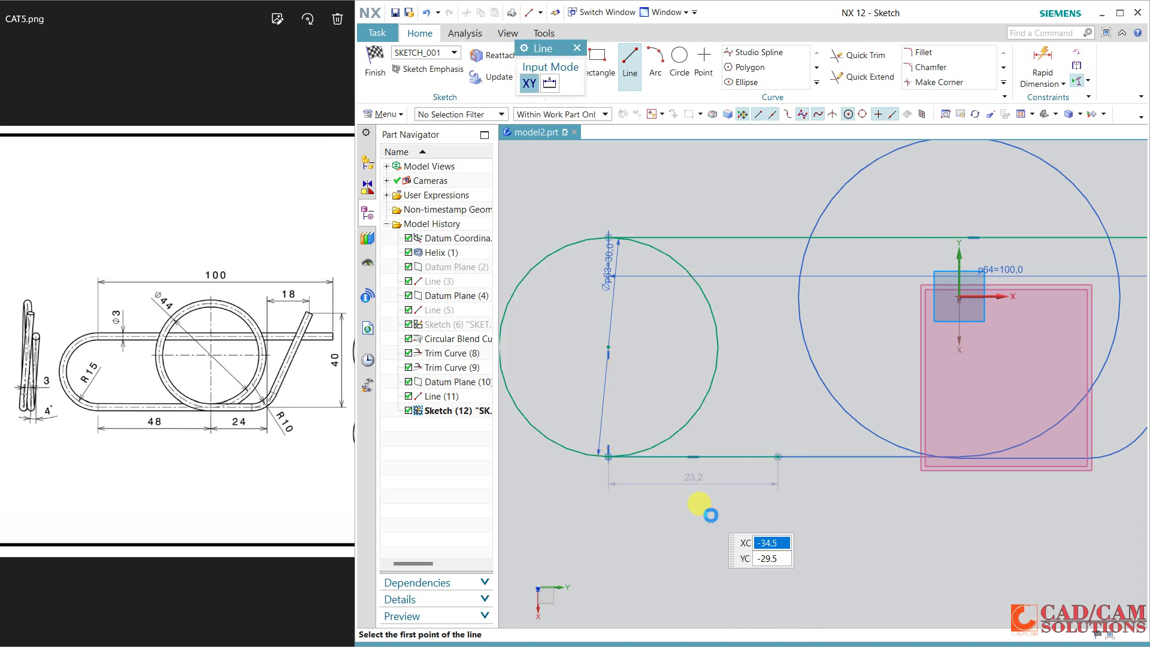
- Convert the short horizontal line to a reference line and trim away the half of the 30 mm circle facing the coil
{"action": "middle_click", "coordinate": [743, 452]}
{"action": "left_click", "coordinate": [745, 455]}
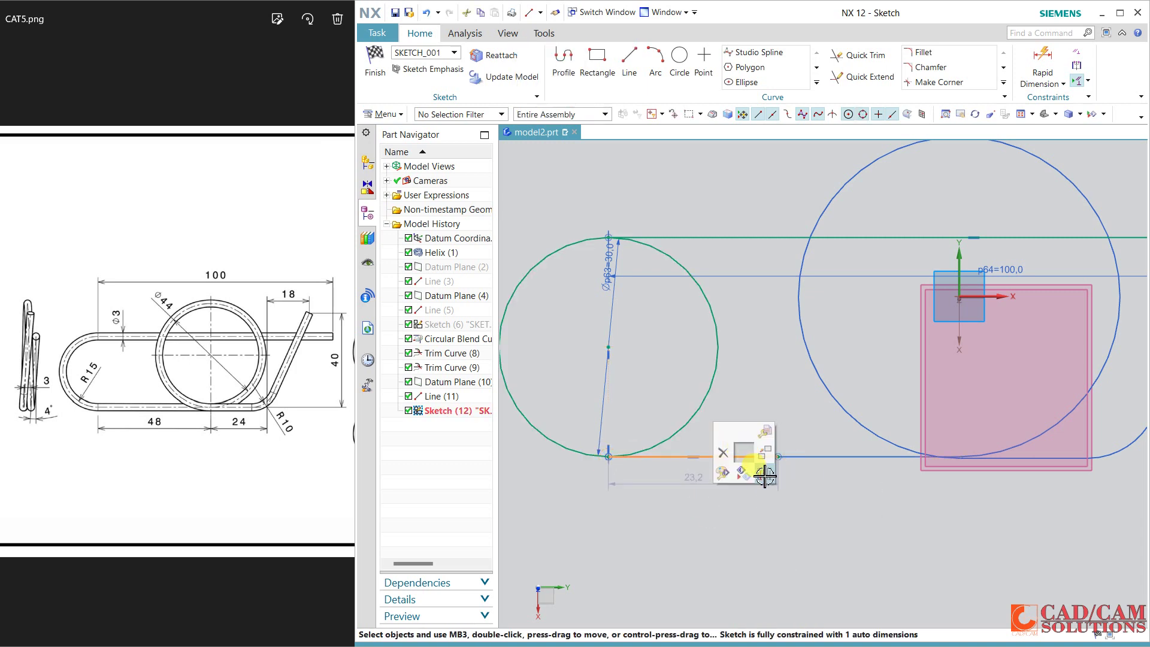
{"action": "left_click", "coordinate": [848, 55]}
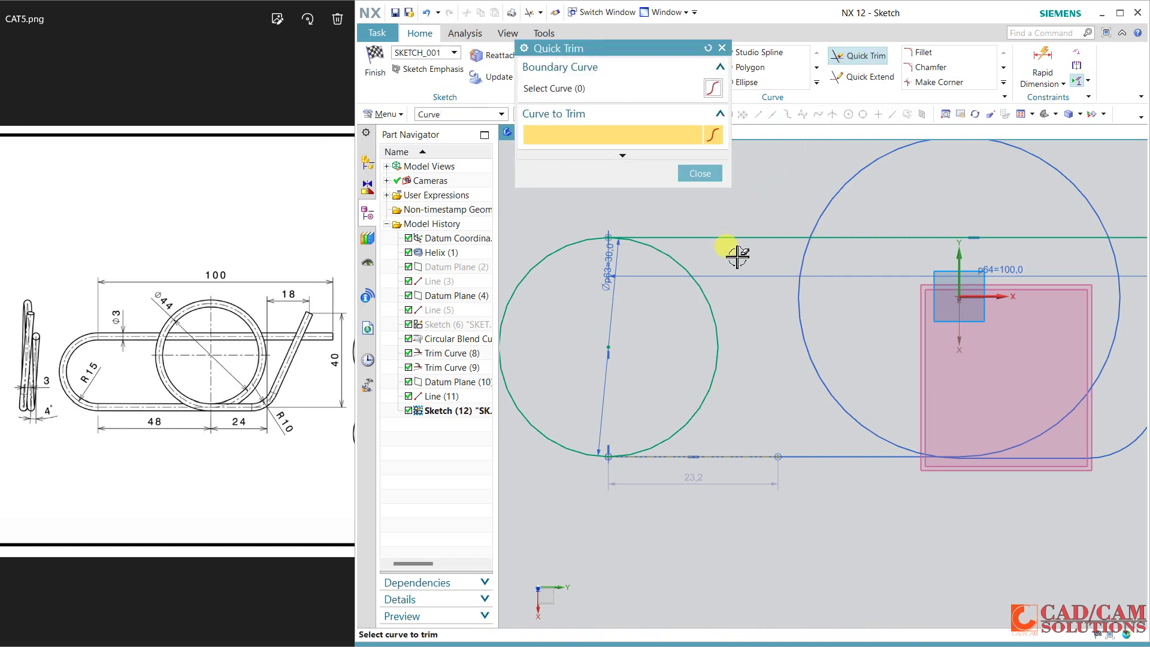
{"action": "left_click", "coordinate": [719, 317]}
{"action": "middle_click", "coordinate": [835, 361]}
{"action": "scroll", "coordinate": [752, 395], "scroll_direction": "up", "scroll_amount": 2}
{"action": "scroll", "coordinate": [759, 399], "scroll_direction": "down", "scroll_amount": 2}
{"action": "scroll", "coordinate": [758, 401], "scroll_direction": "down", "scroll_amount": 2}
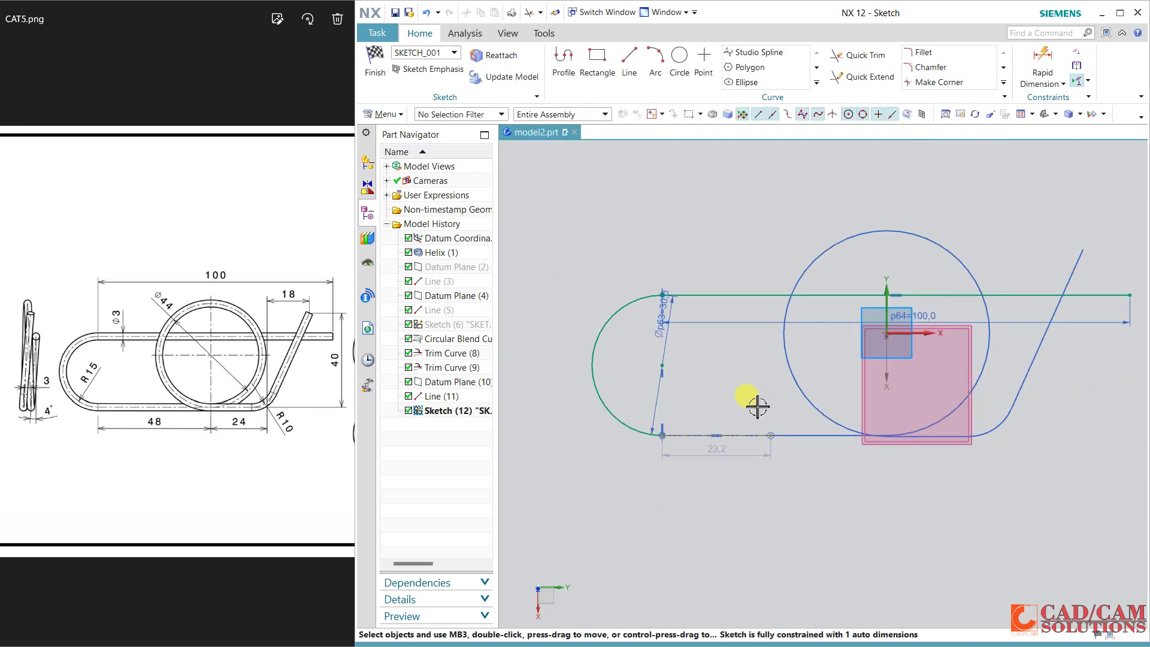
- Set the reference line's length to 20 mm and finish the sketch
{"action": "double_click", "coordinate": [728, 454]}
{"action": "type", "text": "20"}
{"action": "key", "text": "Return"}
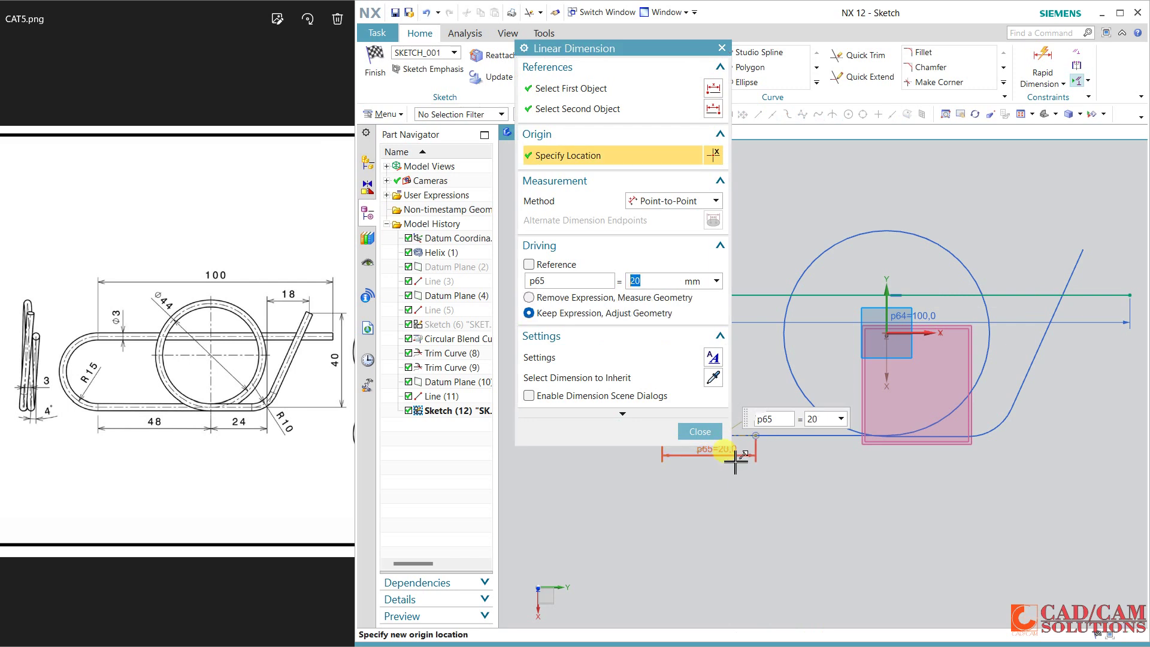
{"action": "left_click", "coordinate": [699, 431]}
{"action": "left_click", "coordinate": [374, 60]}
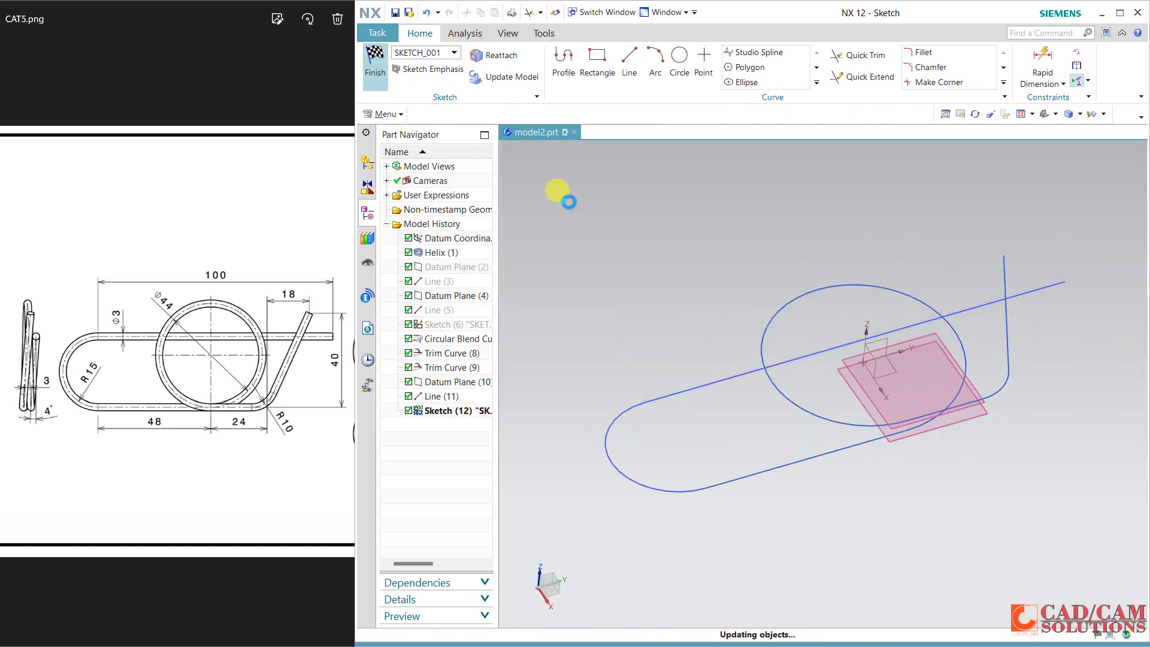
{"action": "mouse_move", "coordinate": [646, 313]}
{"action": "middle_mouse_down"}
{"action": "mouse_move", "coordinate": [671, 265]}
{"action": "mouse_move", "coordinate": [667, 299]}
{"action": "mouse_move", "coordinate": [674, 287]}
{"action": "mouse_move", "coordinate": [662, 277]}
{"action": "mouse_move", "coordinate": [656, 296]}
{"action": "middle_mouse_up"}
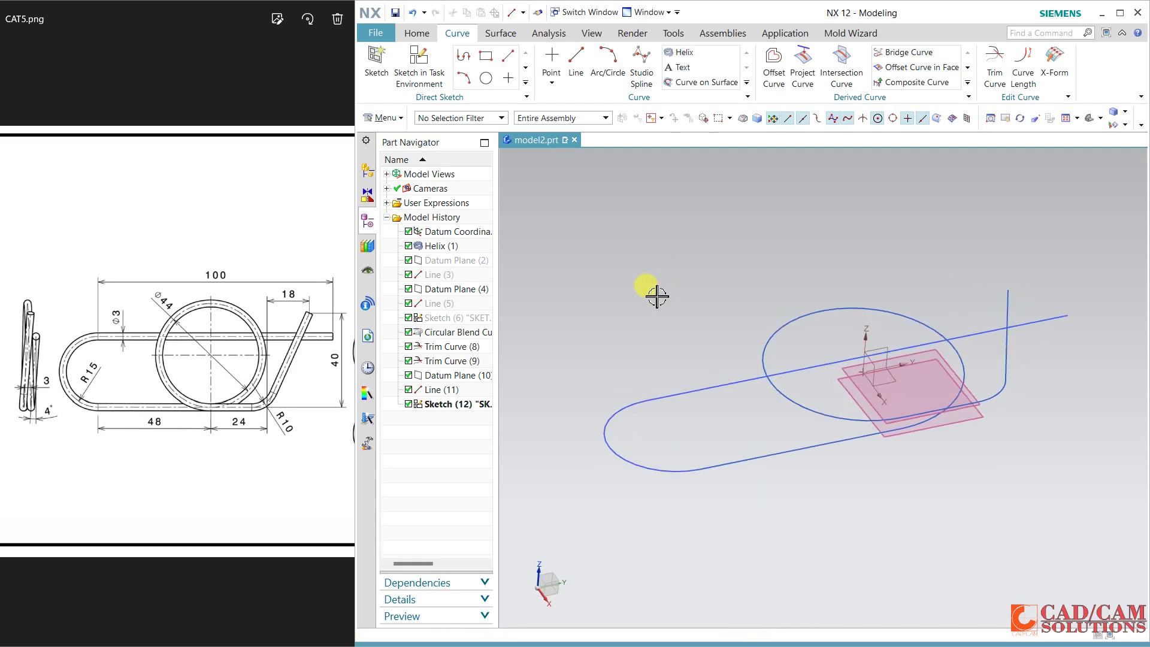
- Try to create one tube with a 3 mm outer diameter along the whole chain of clip curves
{"action": "left_click", "coordinate": [413, 35]}
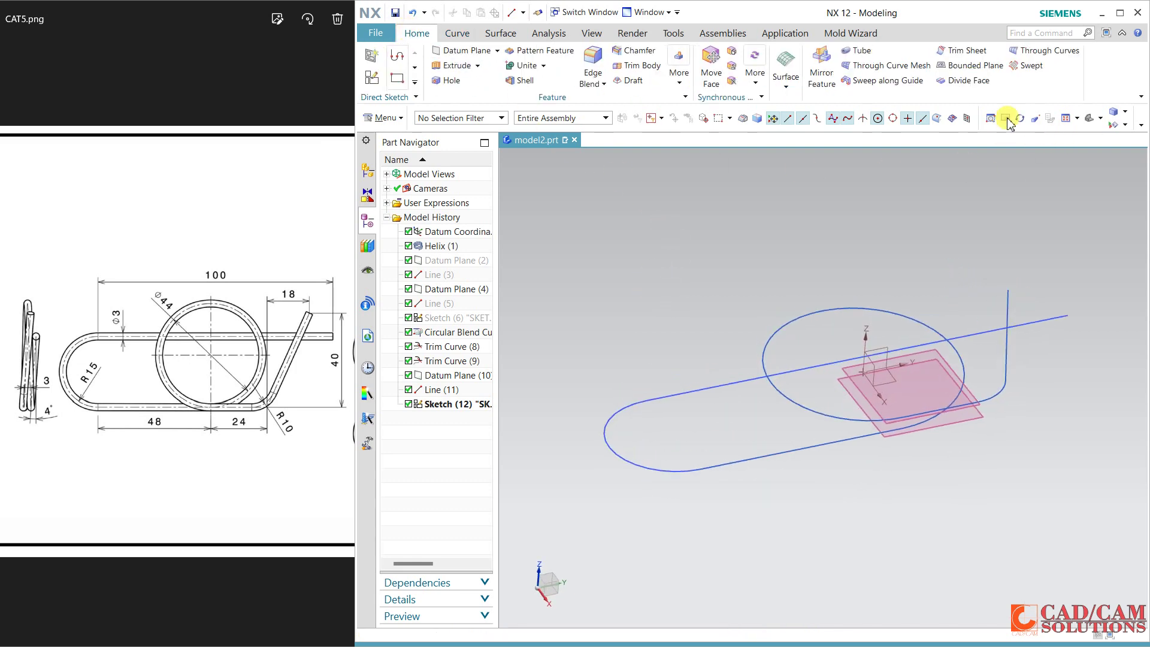
{"action": "left_click", "coordinate": [861, 51]}
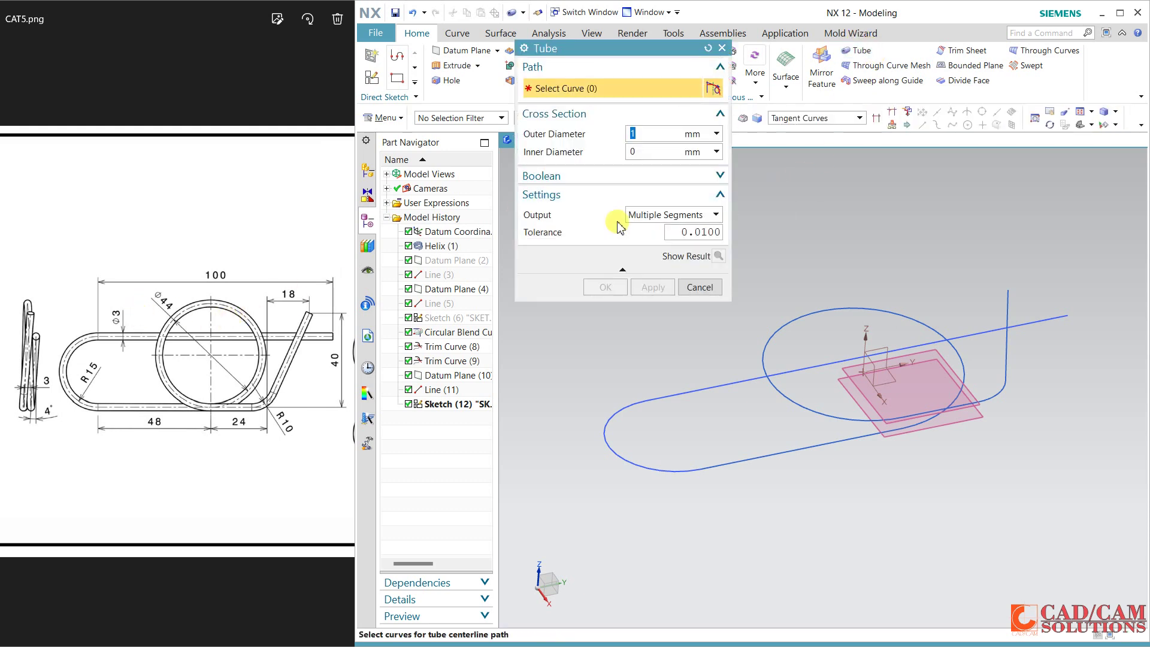
{"action": "left_click", "coordinate": [1027, 322]}
{"action": "left_click", "coordinate": [930, 424]}
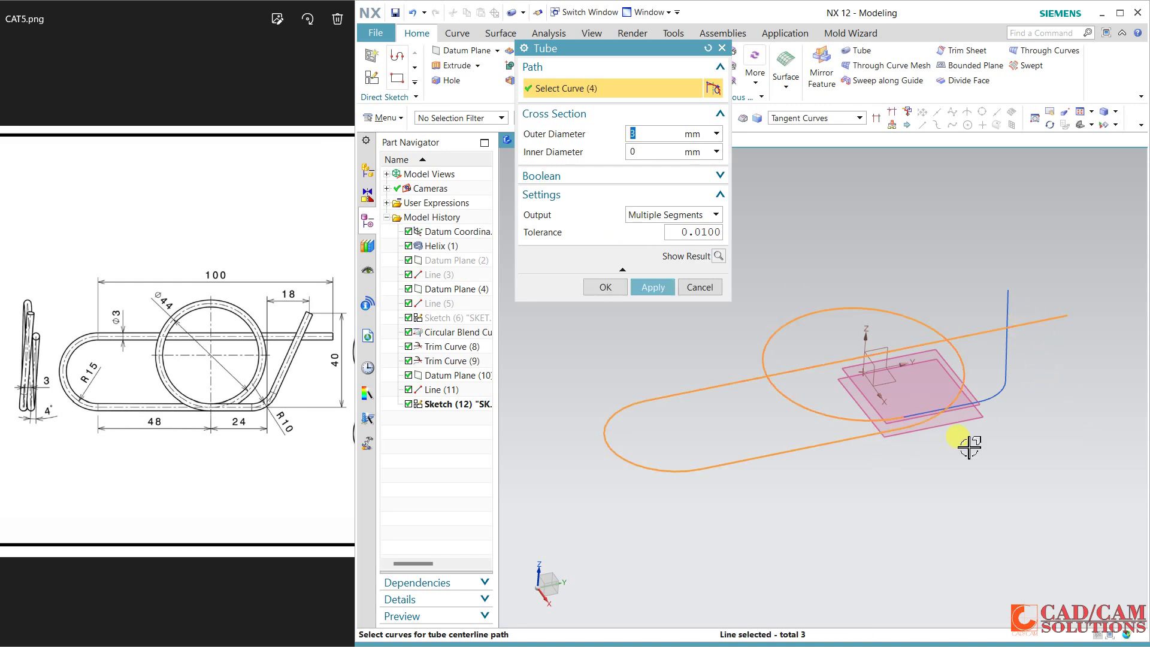
{"action": "left_click", "coordinate": [967, 409]}
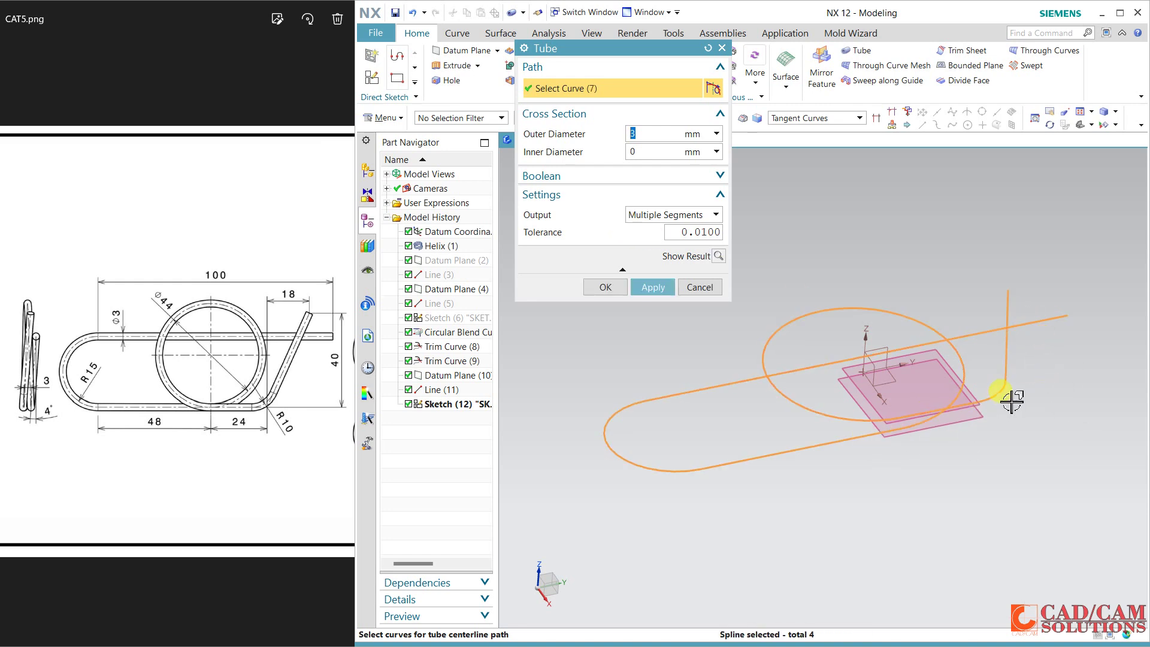
{"action": "left_click", "coordinate": [720, 255]}
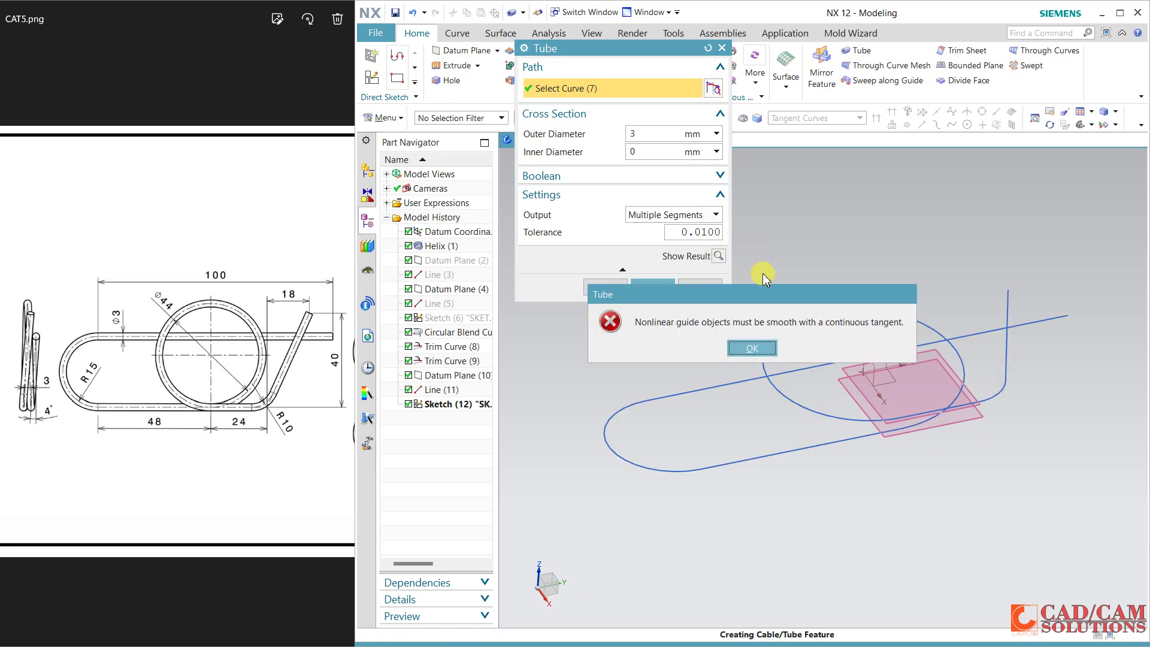
{"action": "left_click", "coordinate": [752, 348]}
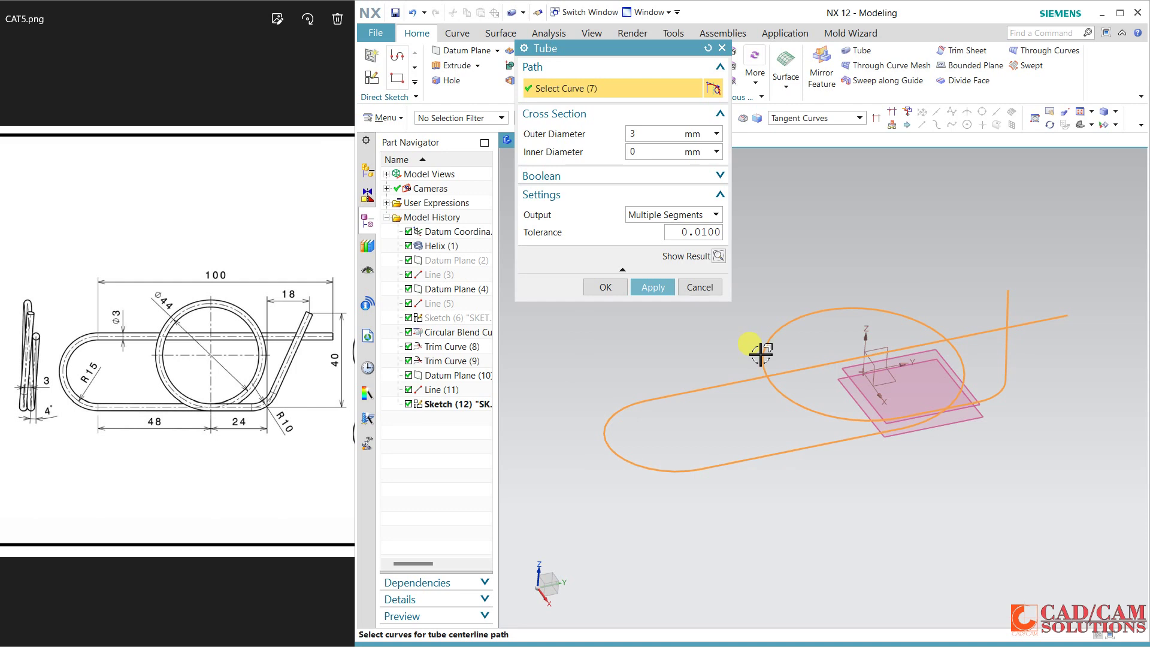
{"action": "left_click", "coordinate": [700, 287]}
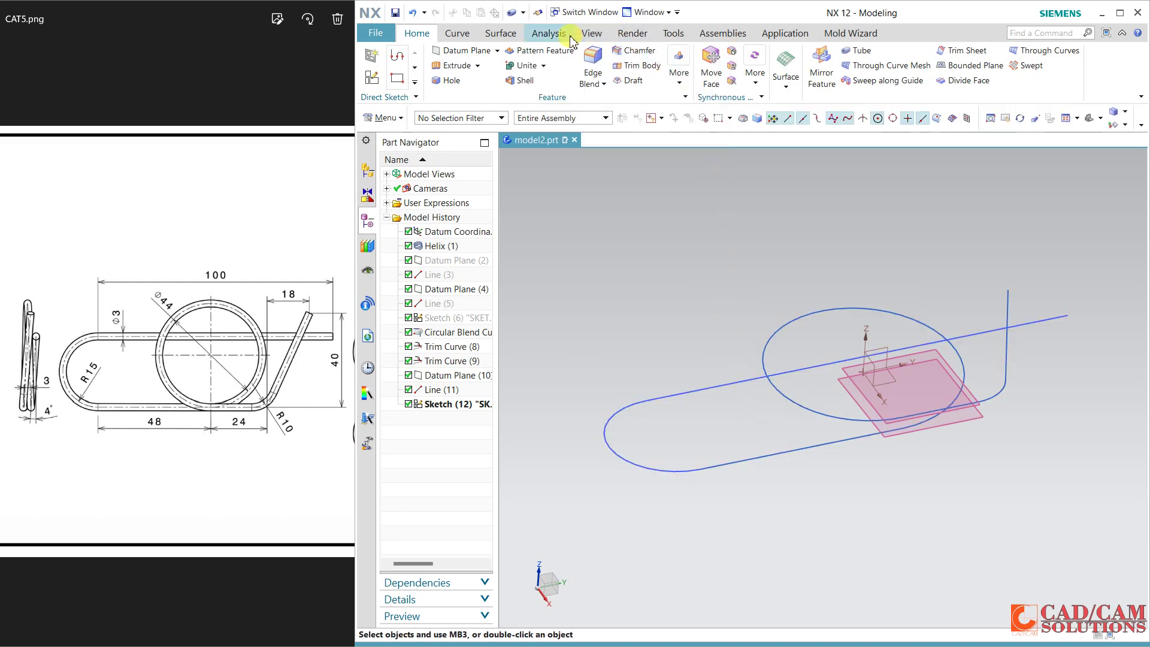
- Create a composite curve from the R10 hook, the coil and the R15 bend with its 48 mm and 100 mm legs
{"action": "left_click", "coordinate": [458, 33]}
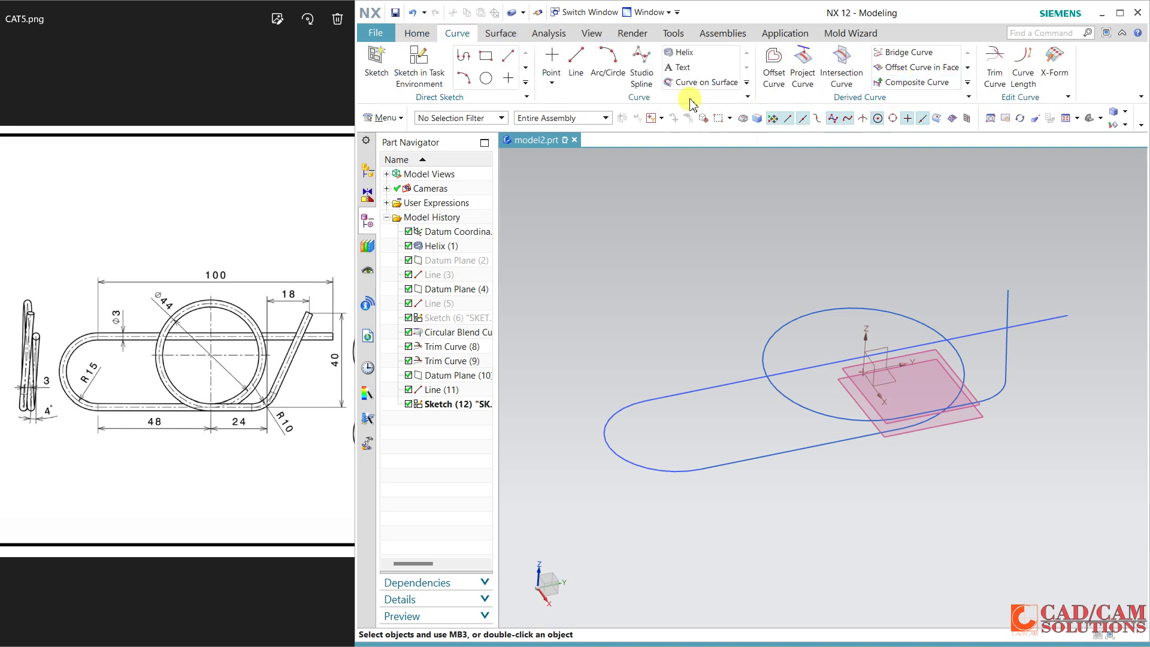
{"action": "left_click", "coordinate": [911, 82]}
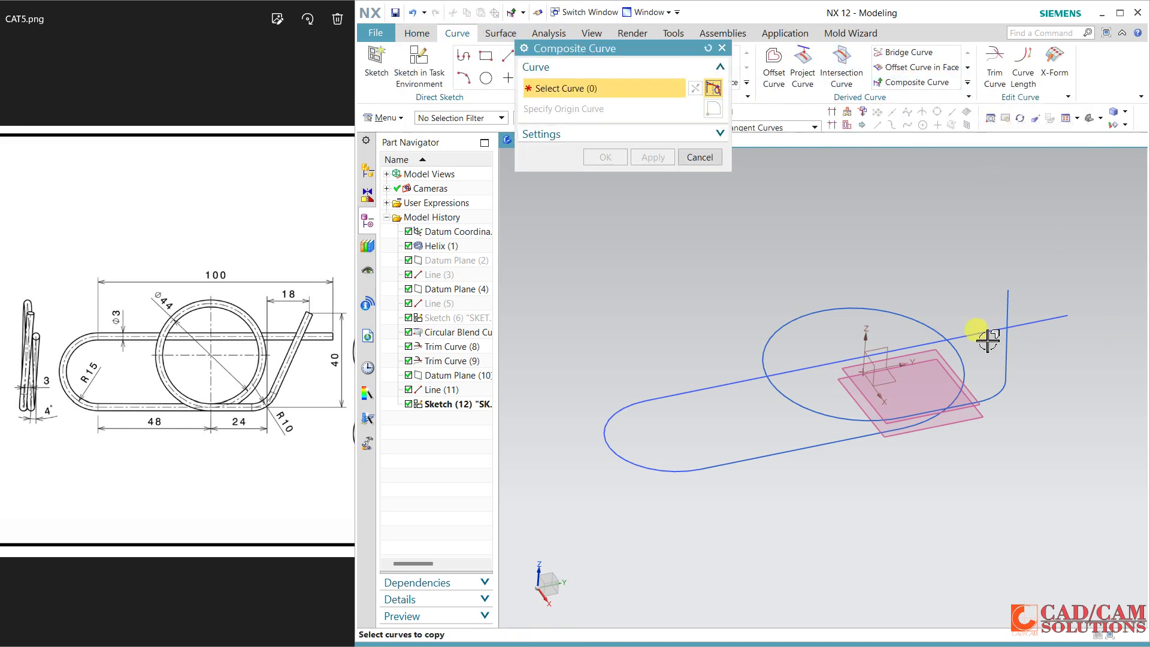
{"action": "left_click", "coordinate": [1005, 365]}
{"action": "left_click", "coordinate": [856, 421]}
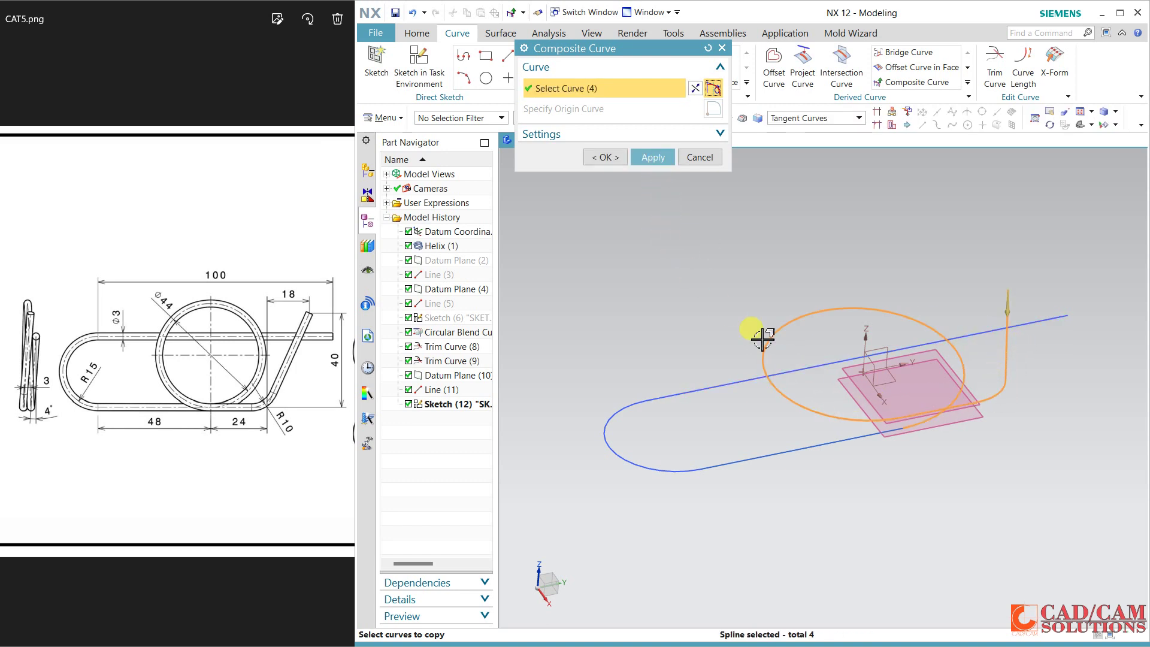
{"action": "left_click", "coordinate": [820, 448]}
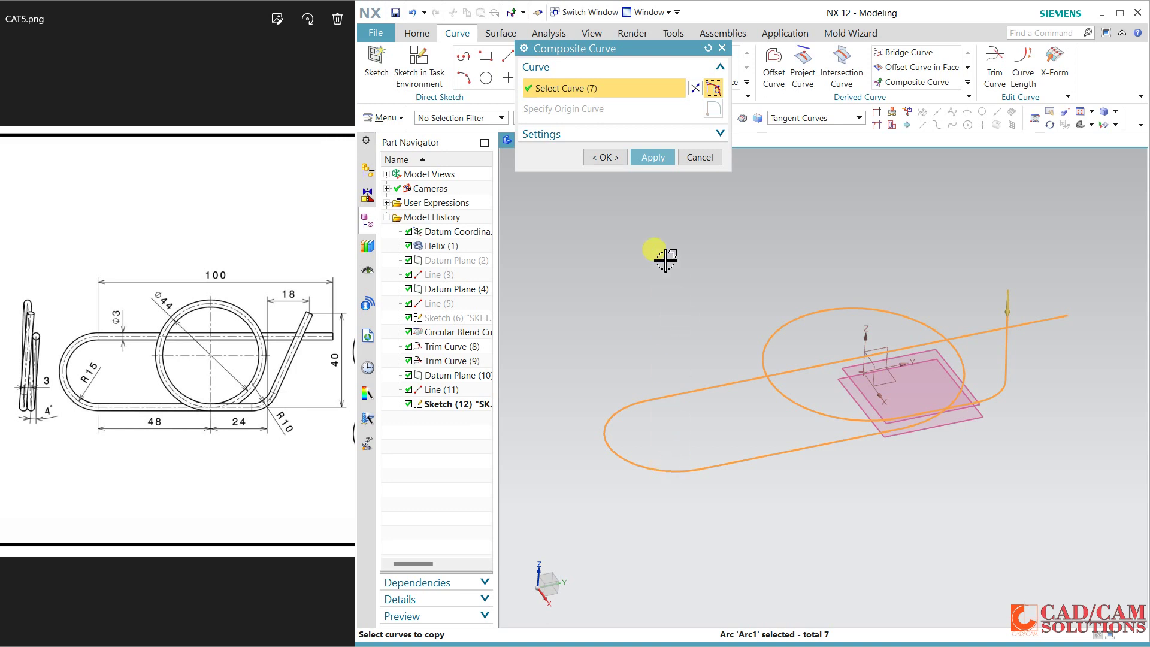
{"action": "left_click", "coordinate": [653, 157]}
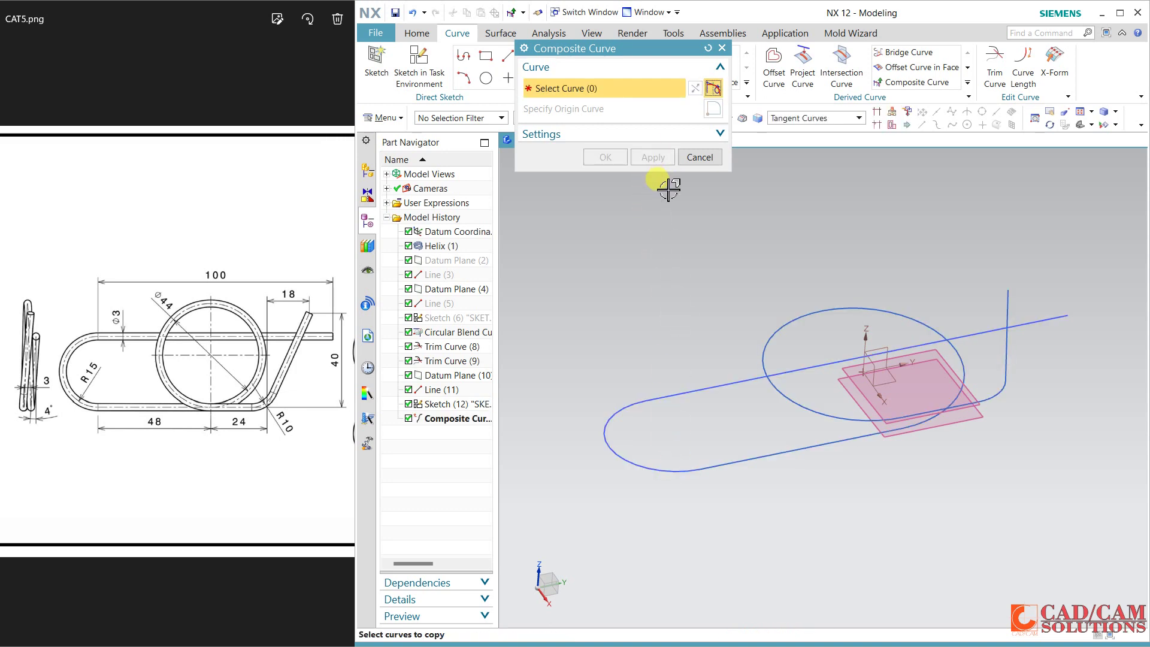
{"action": "left_click", "coordinate": [699, 157]}
- Try to create a tube with a 3 mm outer diameter along the composite curve, using Multiple Segments output
{"action": "left_click", "coordinate": [423, 35]}
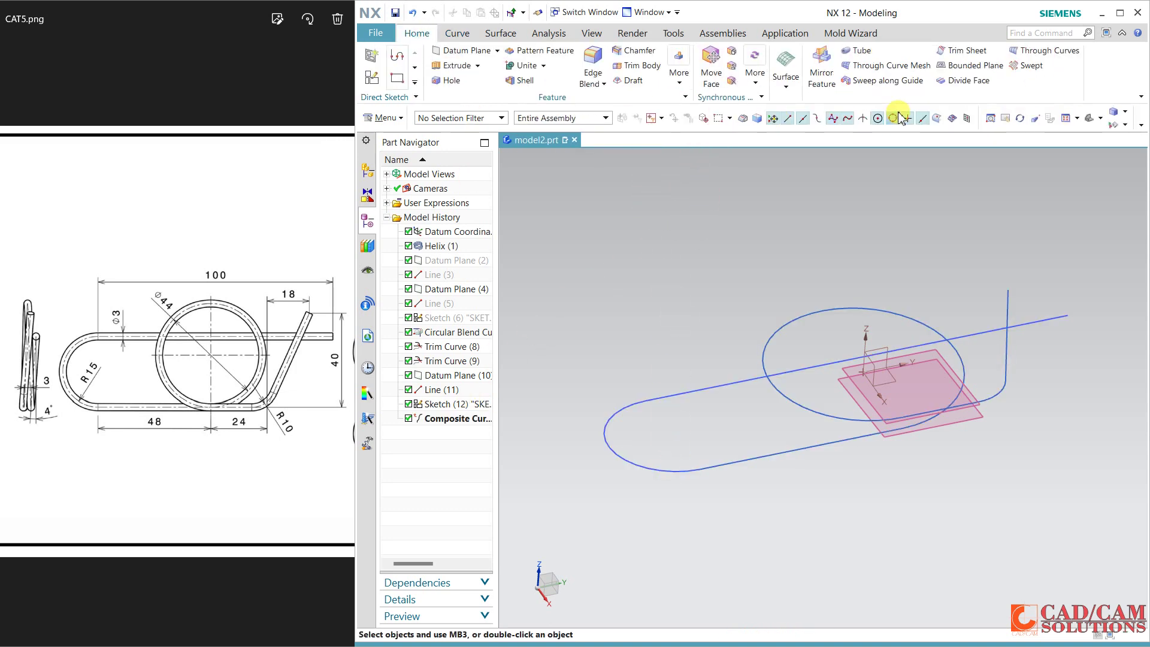
{"action": "left_click", "coordinate": [858, 50]}
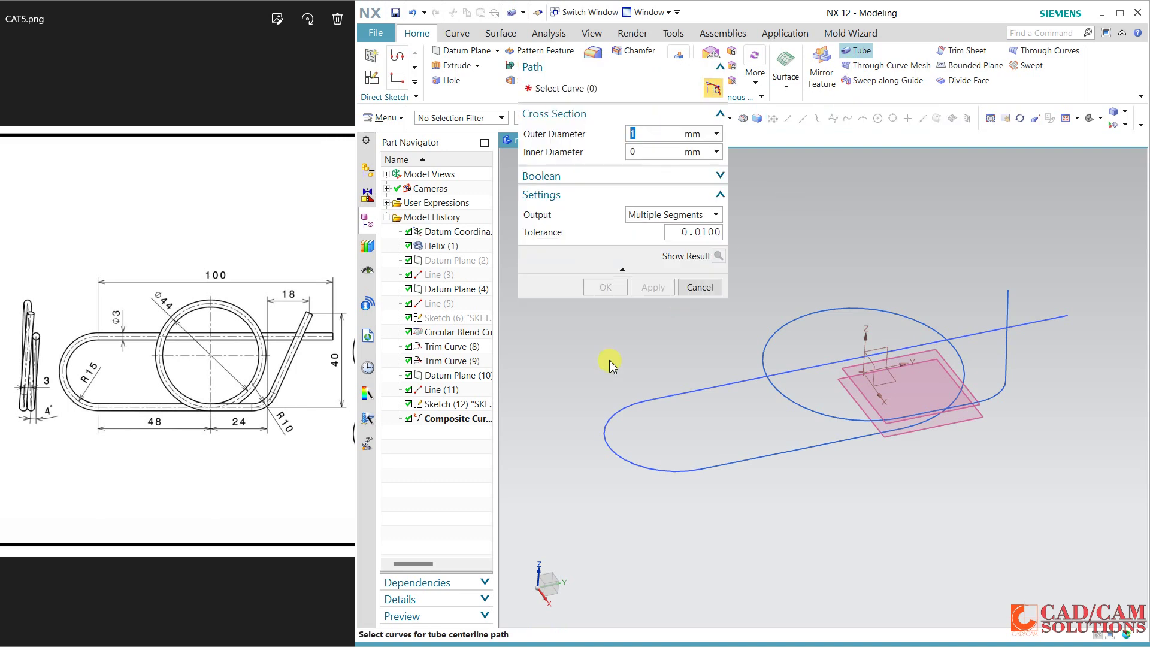
{"action": "left_click", "coordinate": [472, 422]}
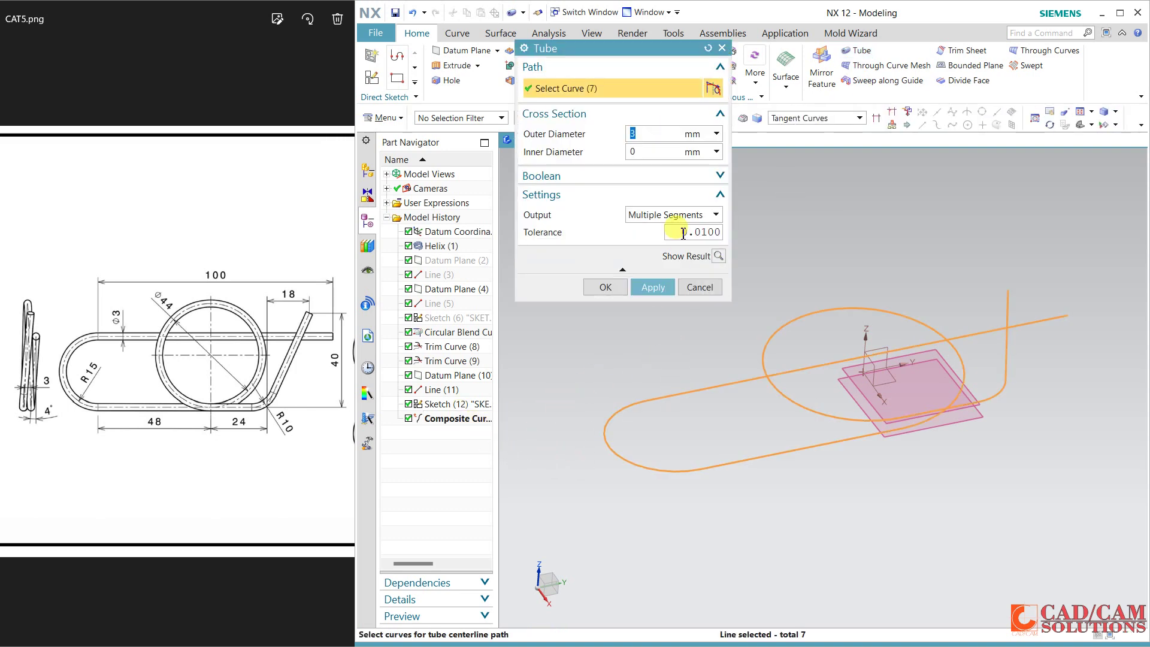
{"action": "left_click", "coordinate": [721, 256]}
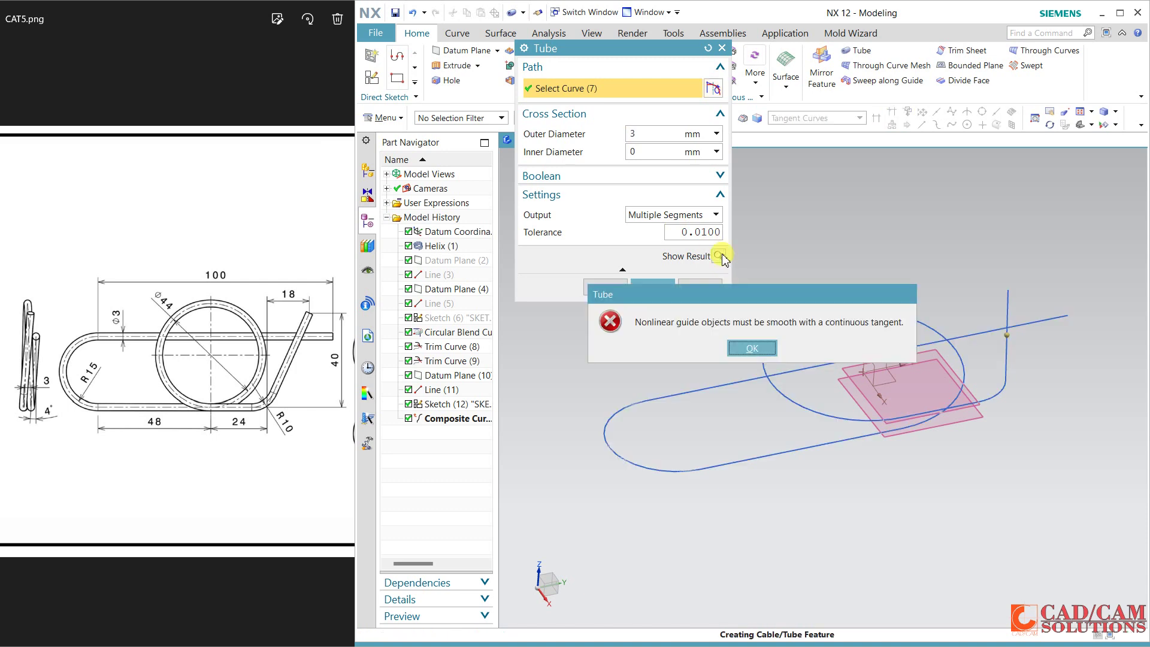
{"action": "left_click", "coordinate": [748, 348]}
{"action": "left_click", "coordinate": [610, 286]}
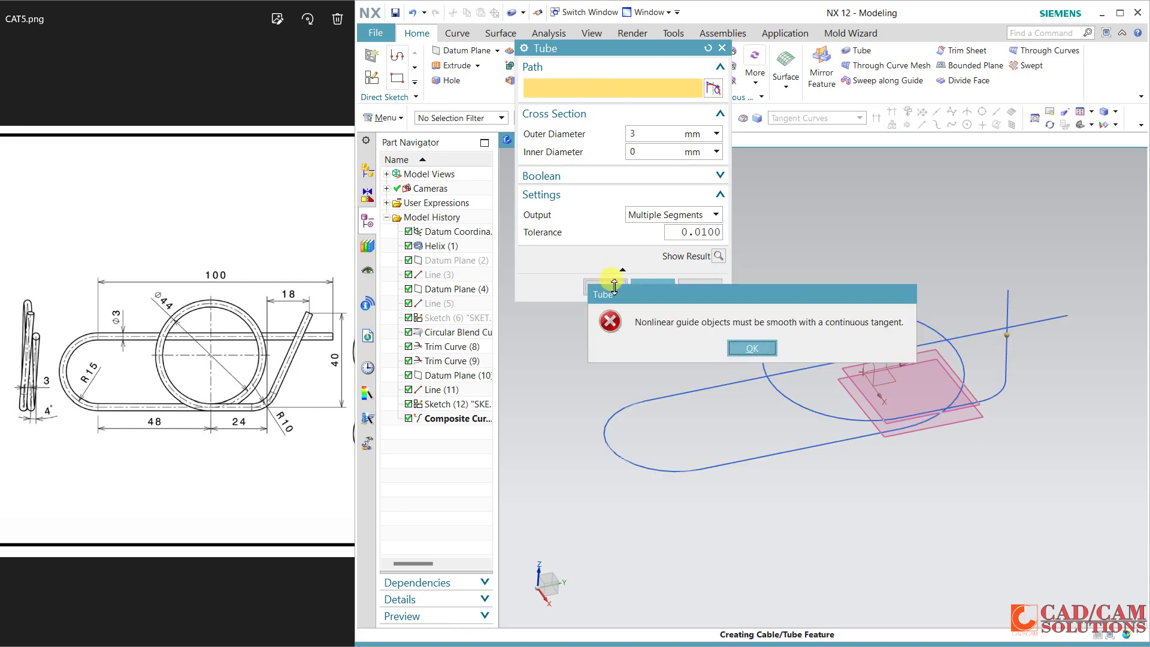
{"action": "left_click", "coordinate": [751, 348]}
- Try the composite curve tube with Single Segment output, and delete the composite curve
{"action": "left_click", "coordinate": [671, 214]}
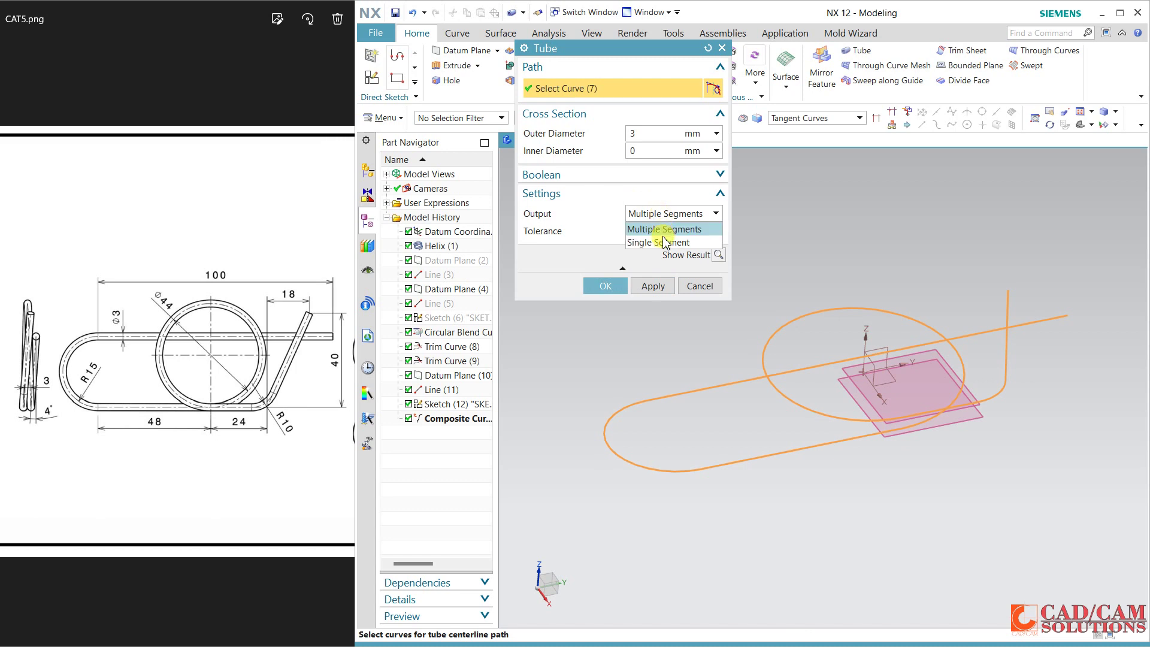
{"action": "left_click", "coordinate": [659, 239]}
{"action": "left_click", "coordinate": [718, 255]}
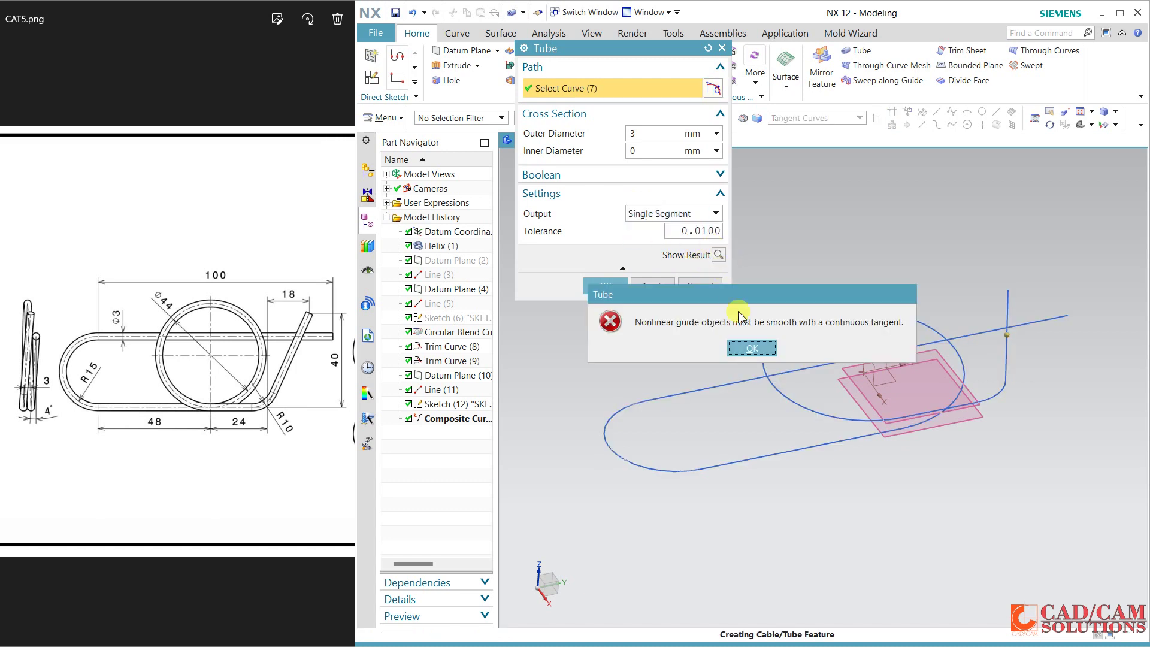
{"action": "left_click", "coordinate": [753, 349]}
{"action": "left_click", "coordinate": [698, 286]}
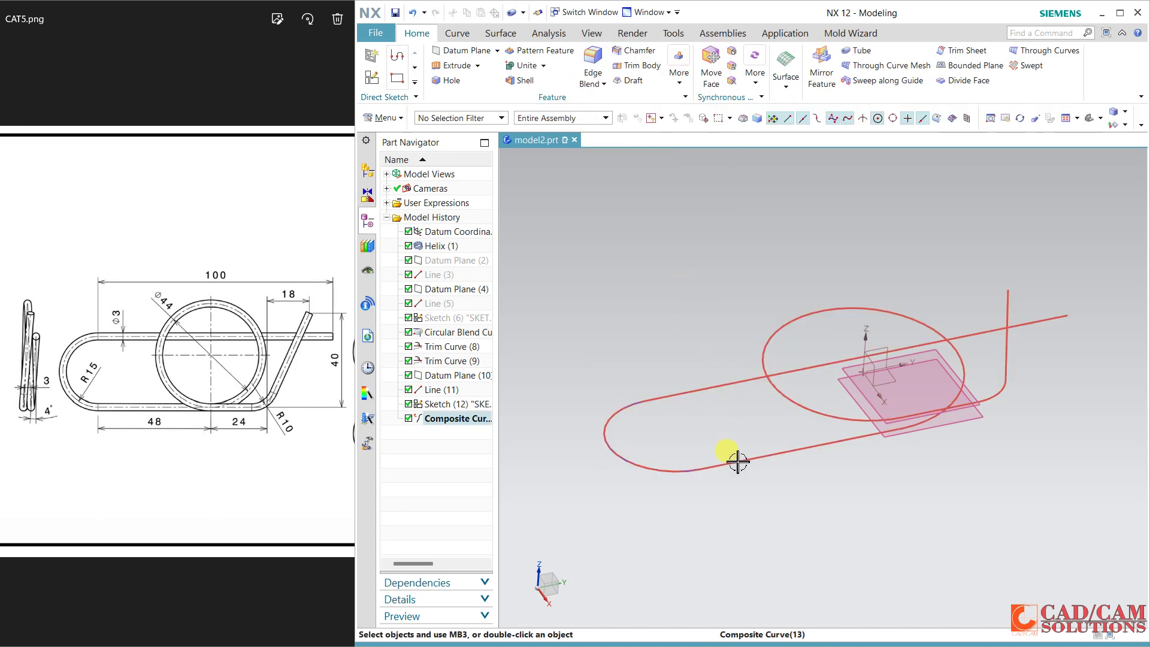
{"action": "right_click", "coordinate": [446, 424]}
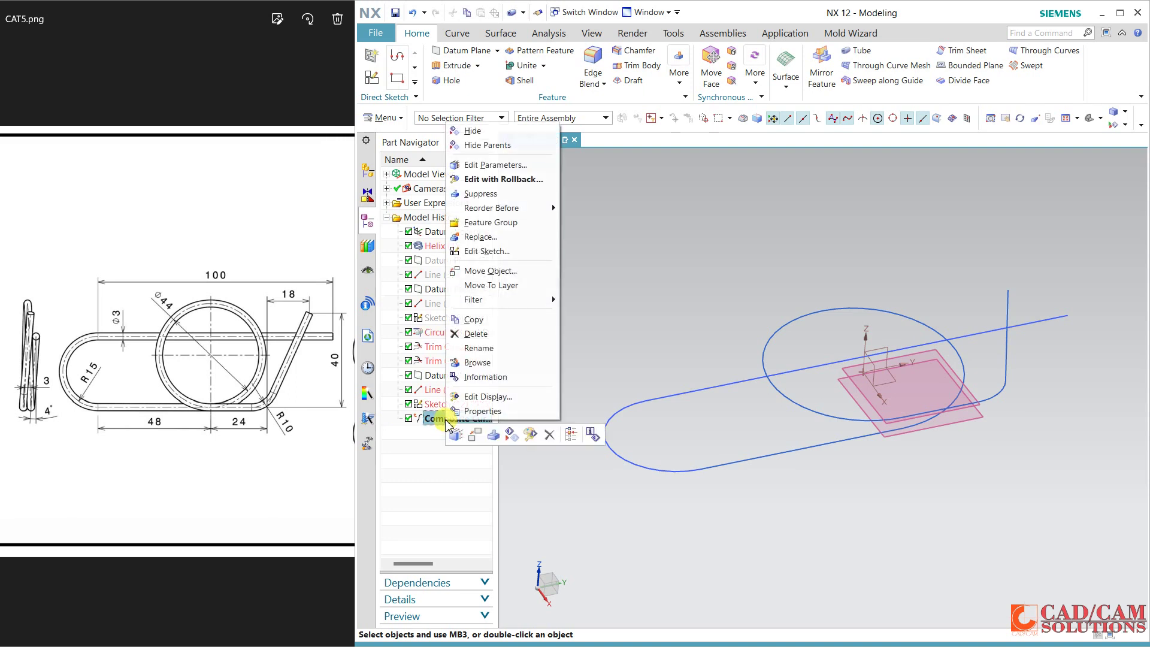
{"action": "left_click", "coordinate": [554, 430]}
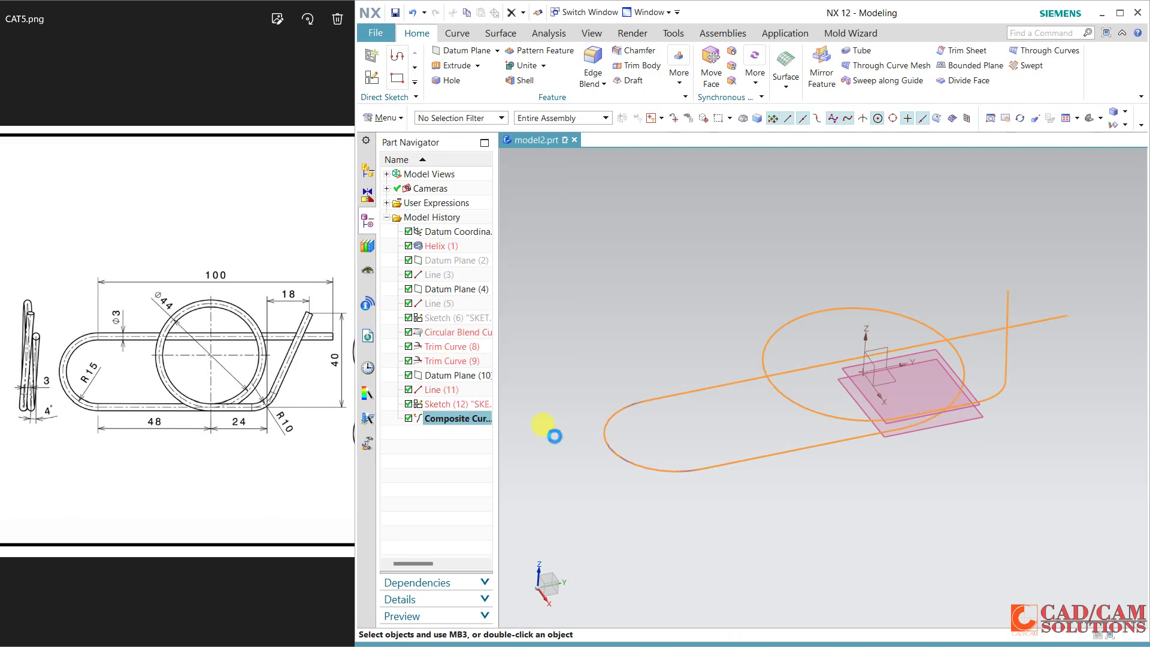
- Create a tube with 3 mm outer and 0 mm inner diameter along the curves of the R10 hook
{"action": "left_click", "coordinate": [858, 51]}
{"action": "left_click", "coordinate": [1015, 346]}
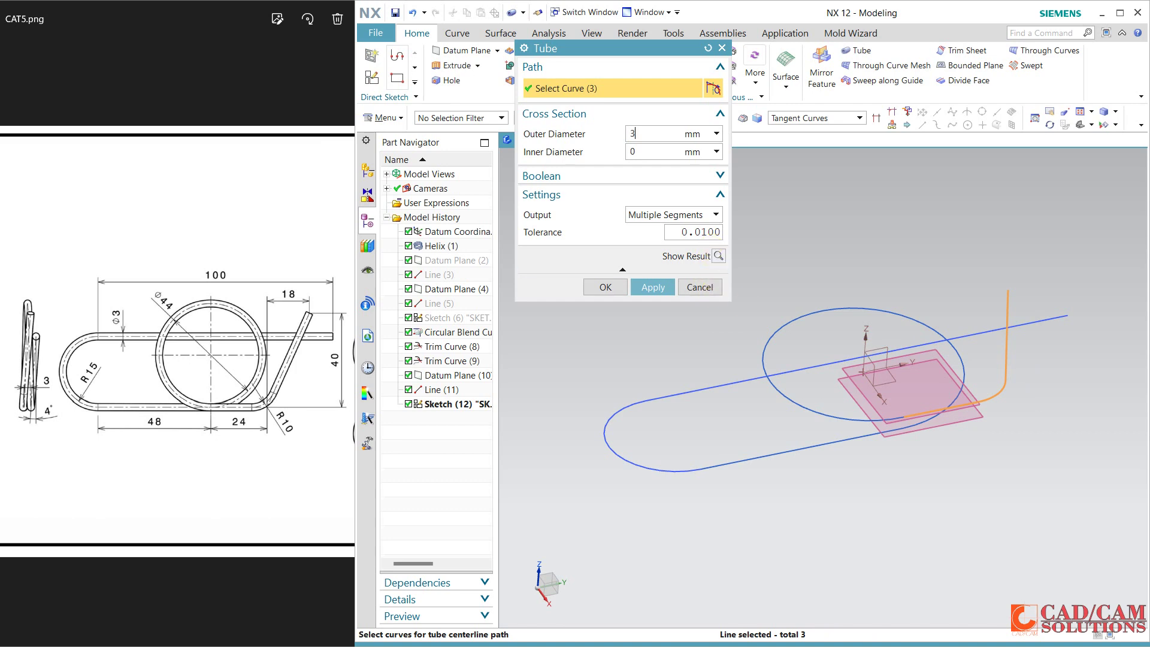
{"action": "left_click", "coordinate": [718, 256]}
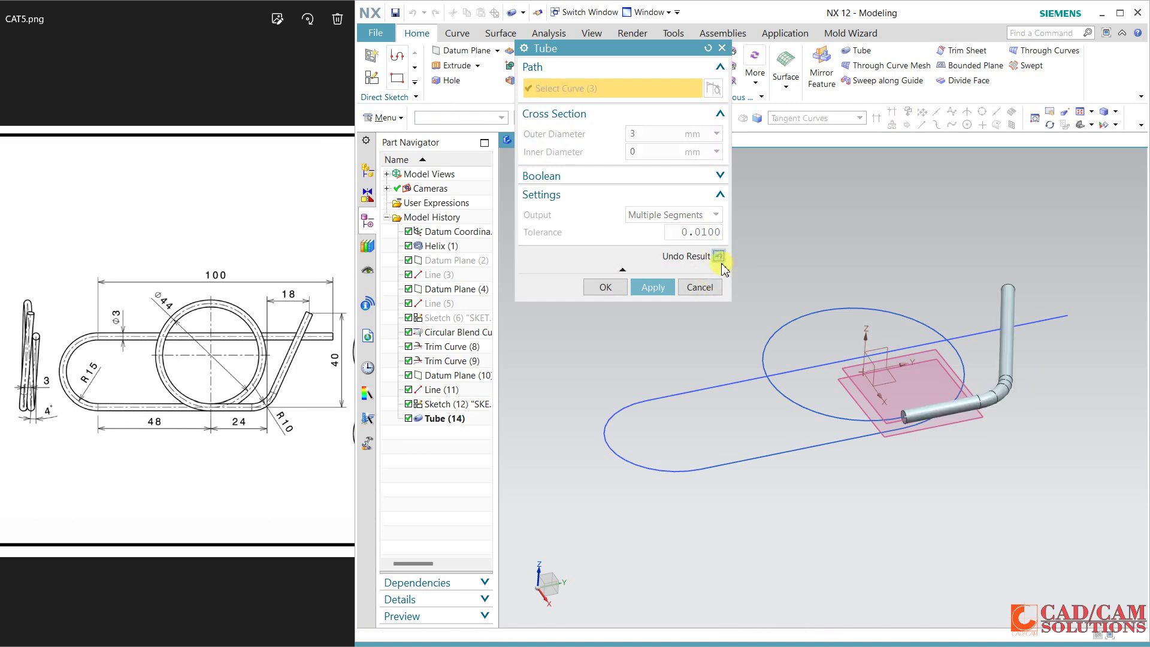
{"action": "left_click", "coordinate": [653, 287]}
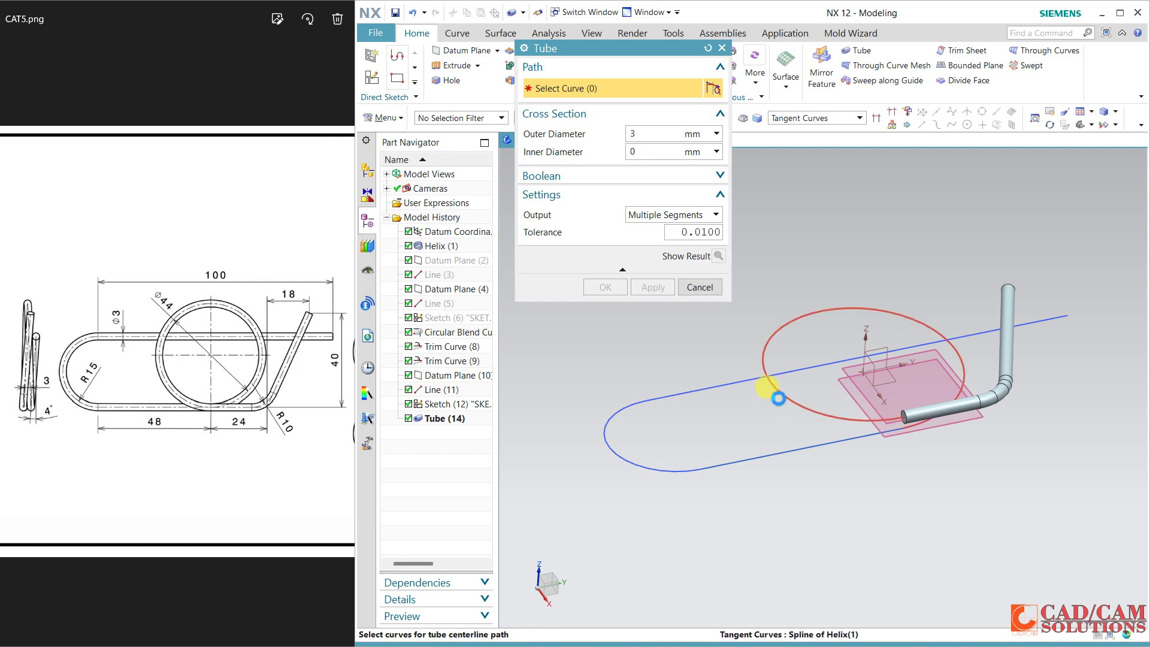
- Create a tube with a 3 mm outer diameter along the helix of the coil
{"action": "left_click", "coordinate": [778, 398]}
{"action": "left_click", "coordinate": [719, 256]}
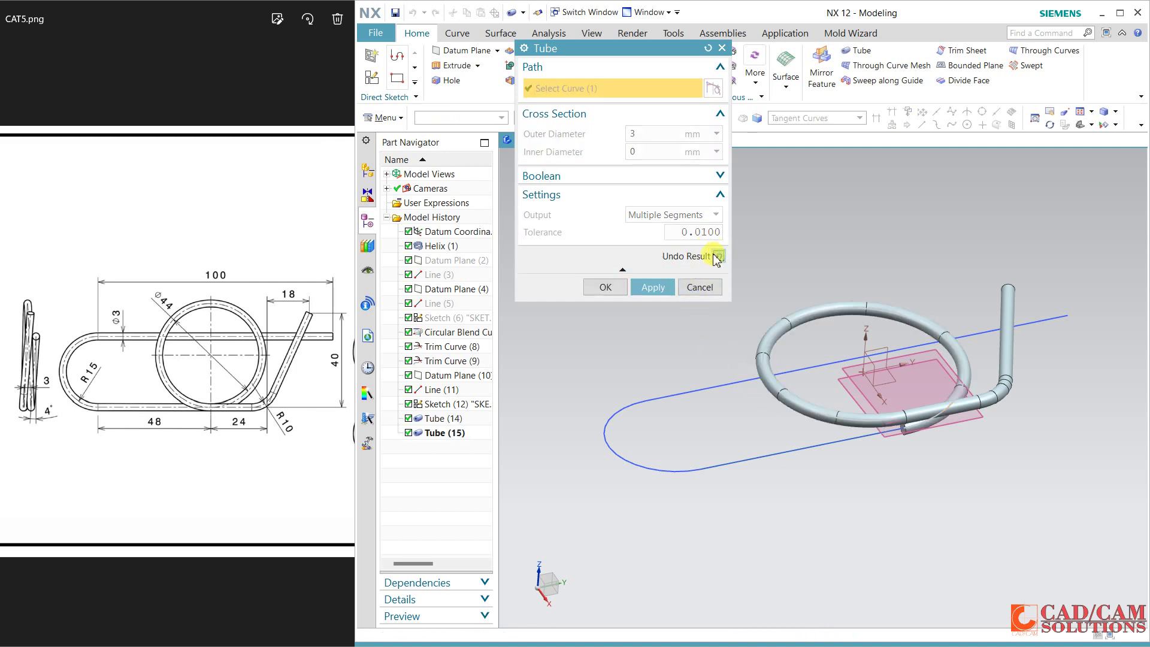
{"action": "left_click", "coordinate": [654, 288]}
- Create a tube with a 3 mm outer diameter along the 48 mm line, the R15 bend and the 100 mm leg
{"action": "left_click", "coordinate": [772, 452]}
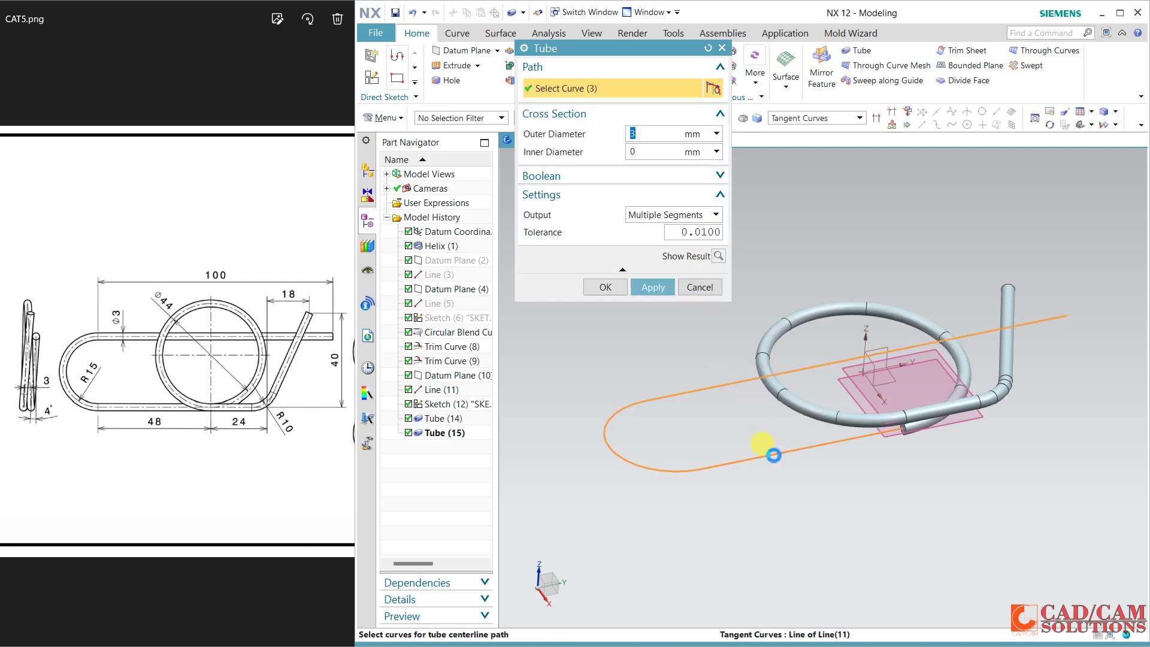
{"action": "left_click", "coordinate": [719, 256]}
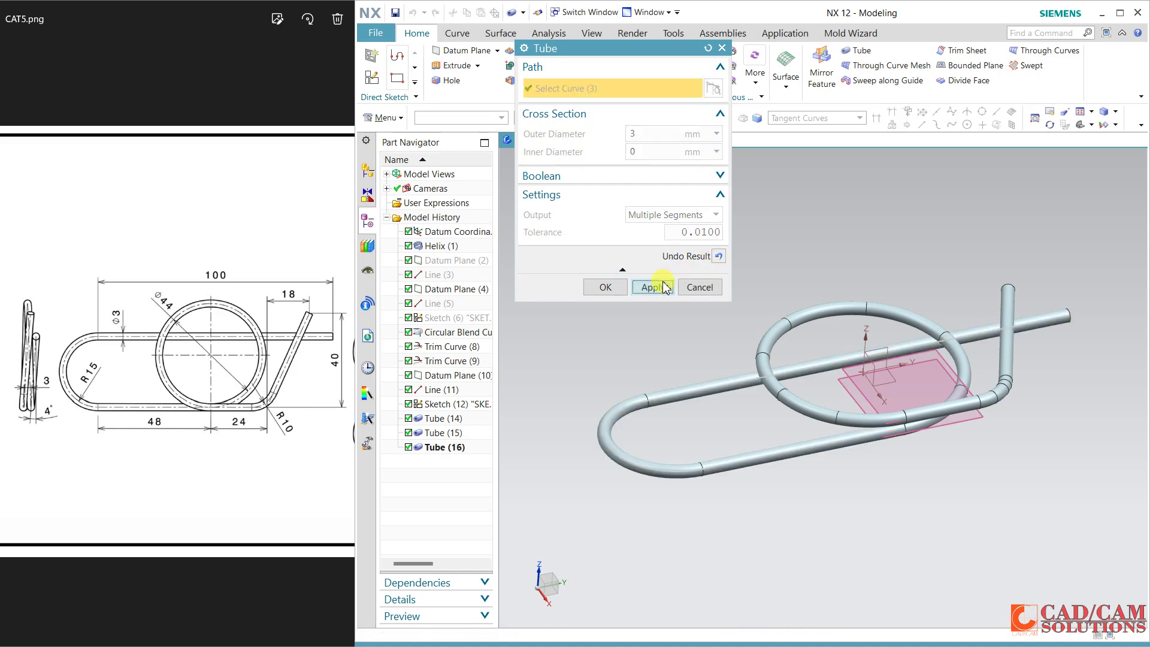
{"action": "left_click", "coordinate": [663, 287]}
{"action": "left_click", "coordinate": [694, 287]}
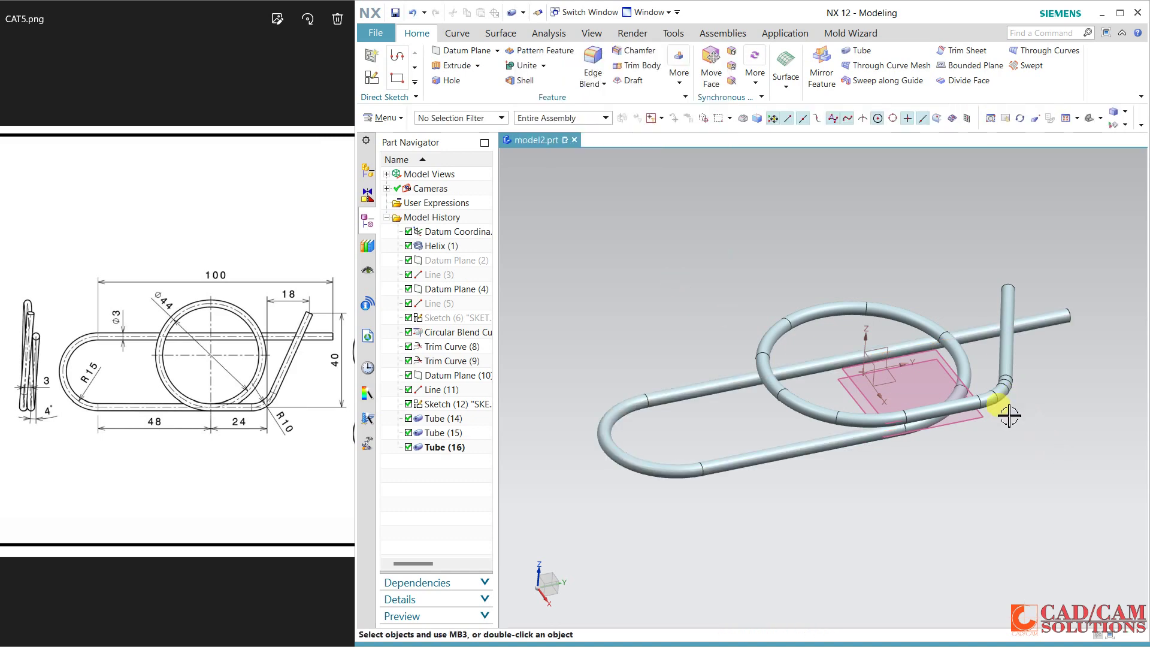
- Replace the end face of the R10 hook tube with the adjoining end face of the coil tube to close the gap
{"action": "scroll", "coordinate": [781, 397], "scroll_direction": "up", "scroll_amount": 6}
{"action": "scroll", "coordinate": [1129, 416], "scroll_direction": "down", "scroll_amount": 5}
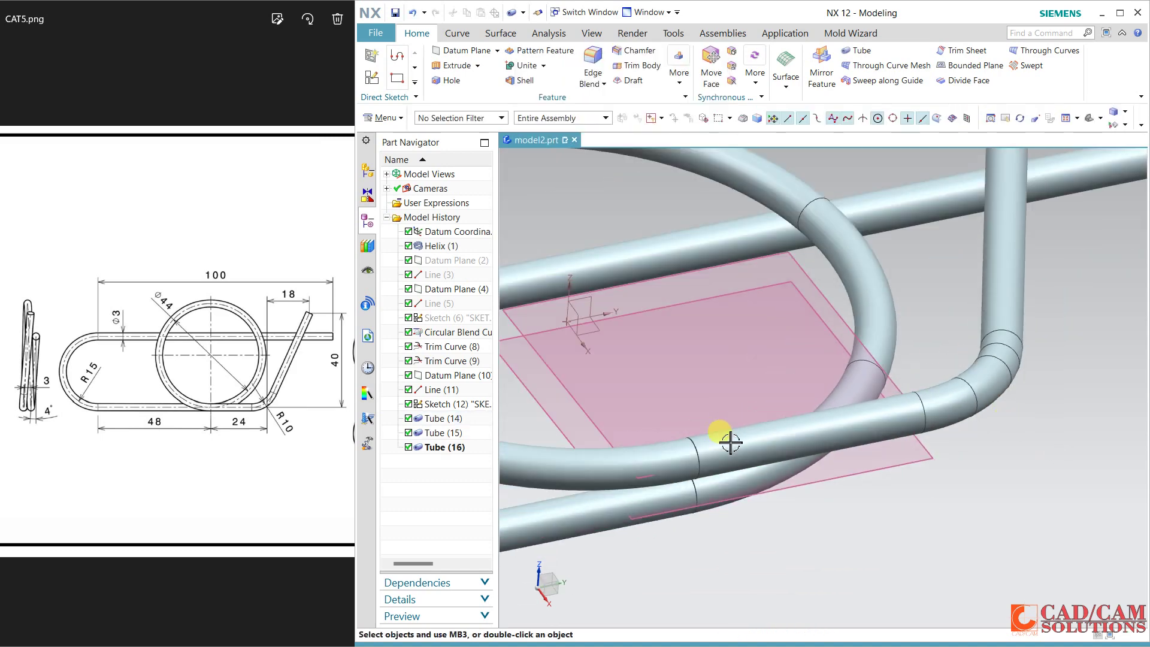
{"action": "scroll", "coordinate": [772, 439], "scroll_direction": "up", "scroll_amount": 8}
{"action": "scroll", "coordinate": [737, 410], "scroll_direction": "up", "scroll_amount": 4}
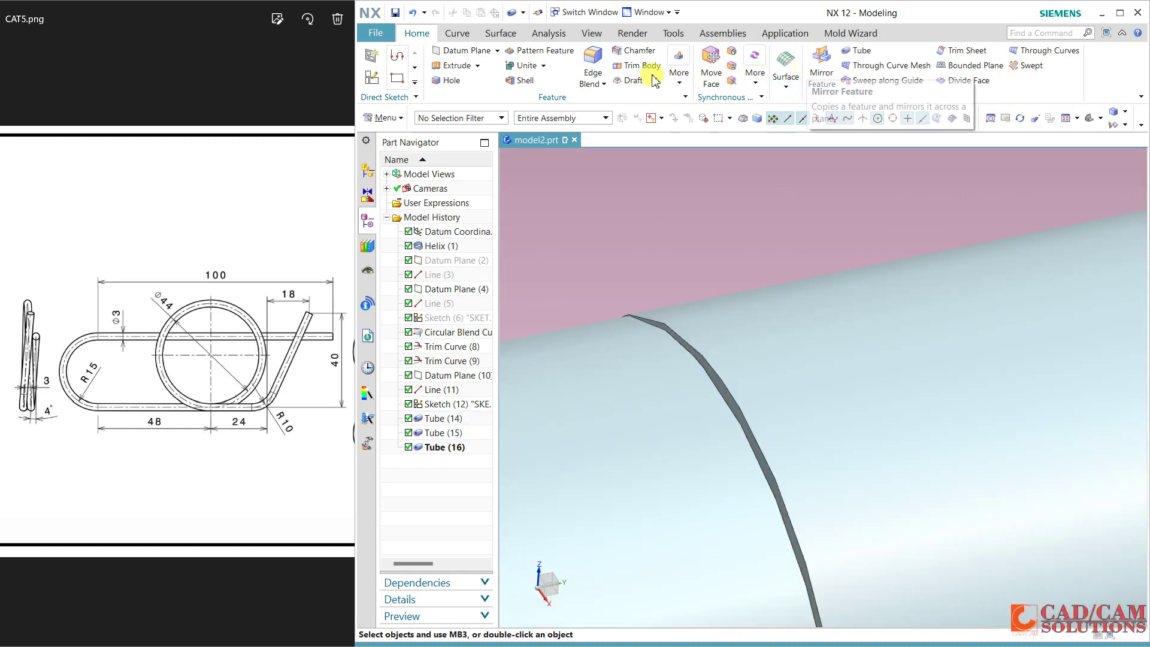
{"action": "left_click", "coordinate": [731, 66]}
{"action": "scroll", "coordinate": [739, 398], "scroll_direction": "up", "scroll_amount": 2}
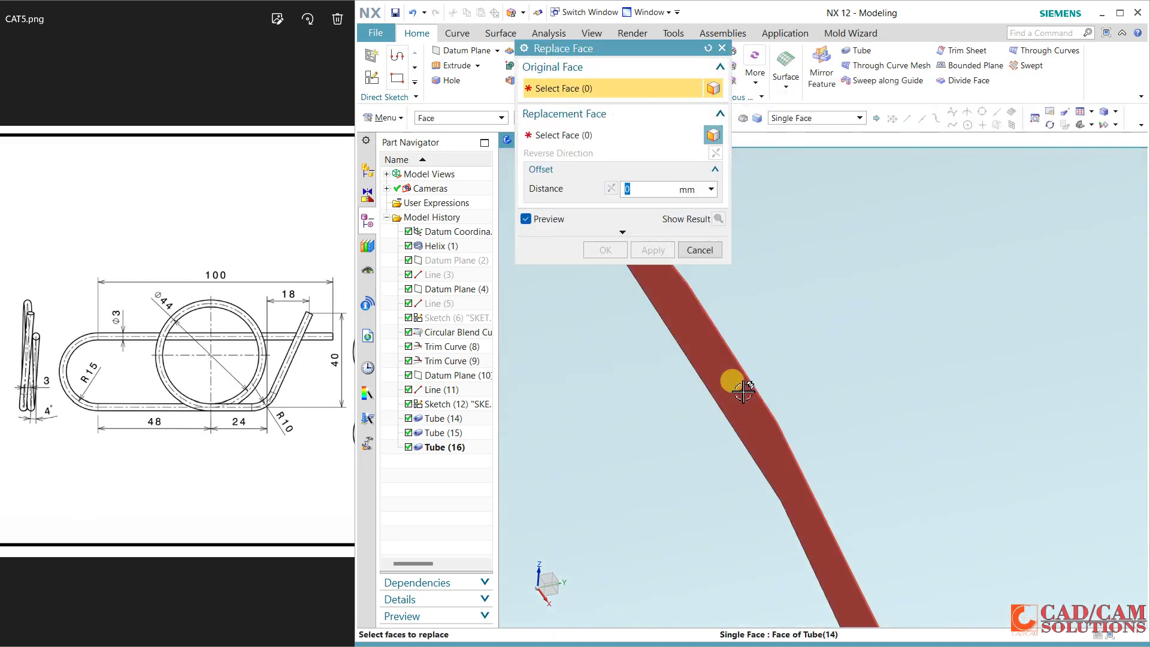
{"action": "left_click", "coordinate": [743, 391]}
{"action": "scroll", "coordinate": [744, 398], "scroll_direction": "down", "scroll_amount": 3}
{"action": "scroll", "coordinate": [873, 436], "scroll_direction": "up", "scroll_amount": 5}
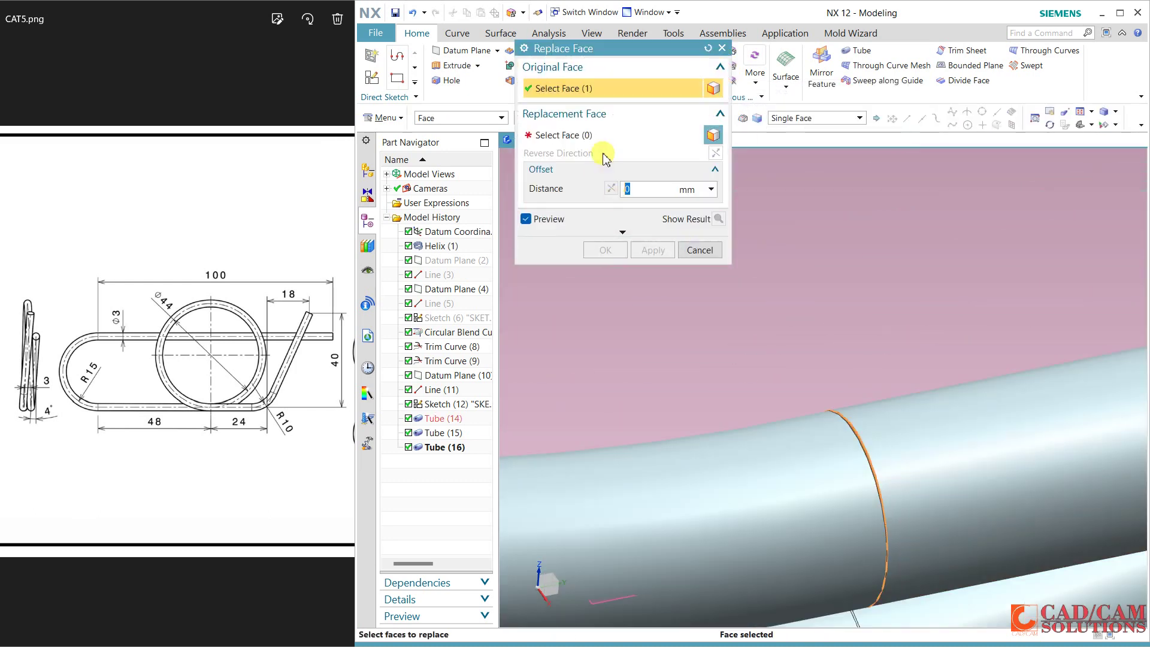
{"action": "middle_click", "coordinate": [935, 326]}
{"action": "middle_click_drag", "start_coordinate": [935, 327], "coordinate": [954, 444]}
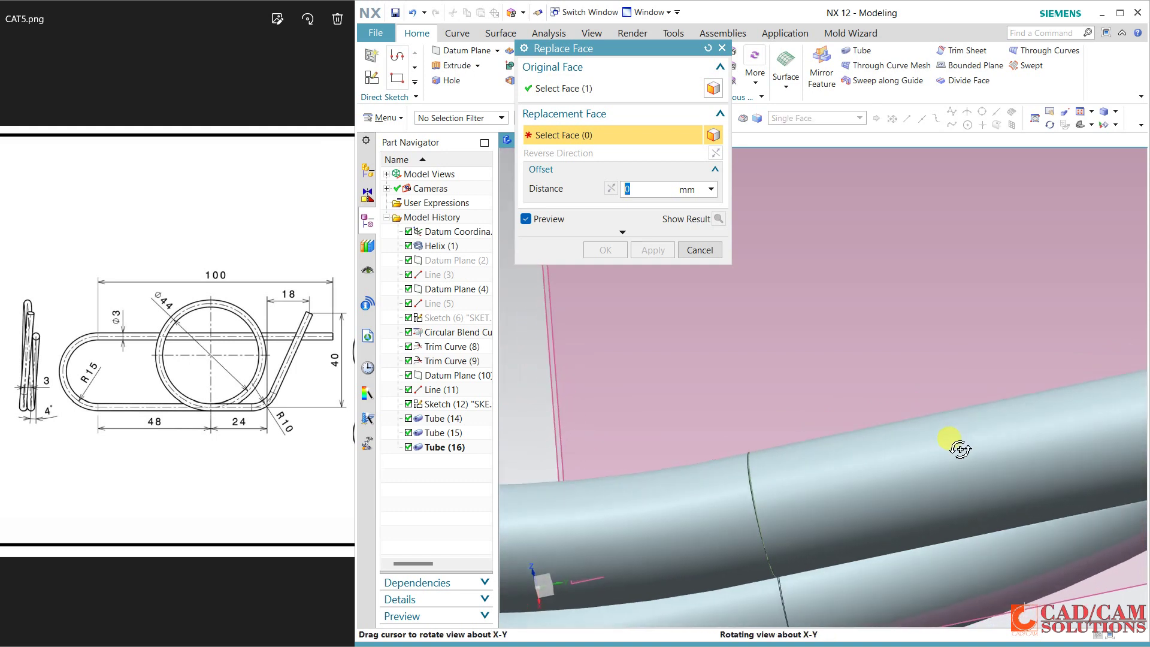
{"action": "scroll", "coordinate": [778, 467], "scroll_direction": "up", "scroll_amount": 4}
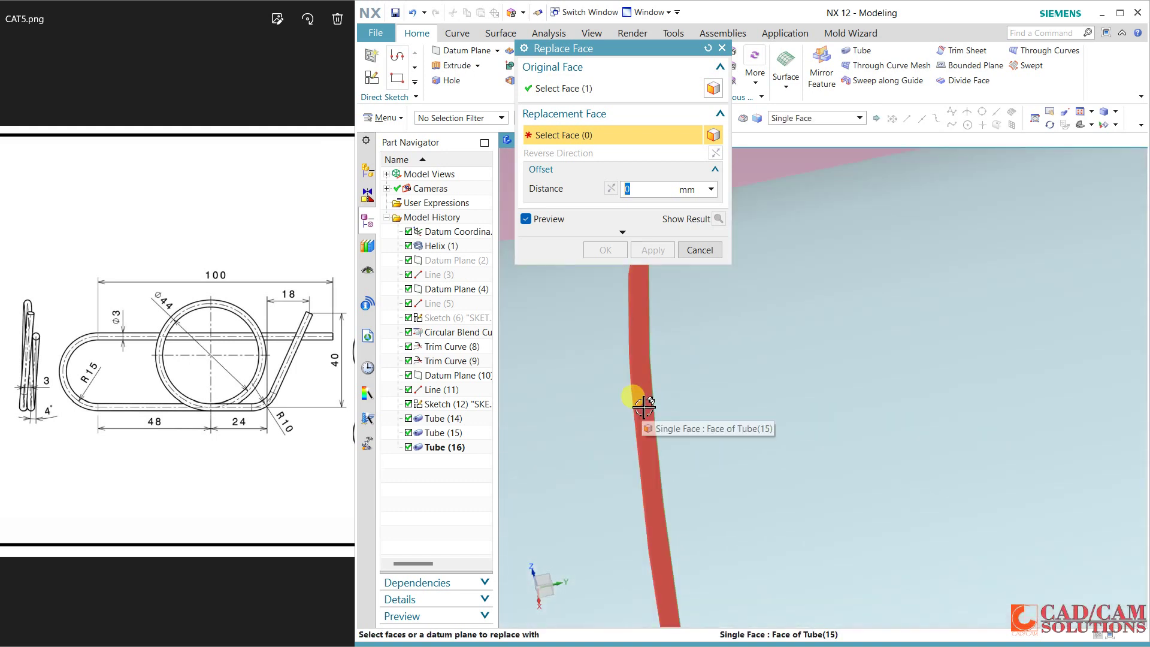
{"action": "left_click", "coordinate": [712, 400]}
{"action": "left_click", "coordinate": [600, 249]}
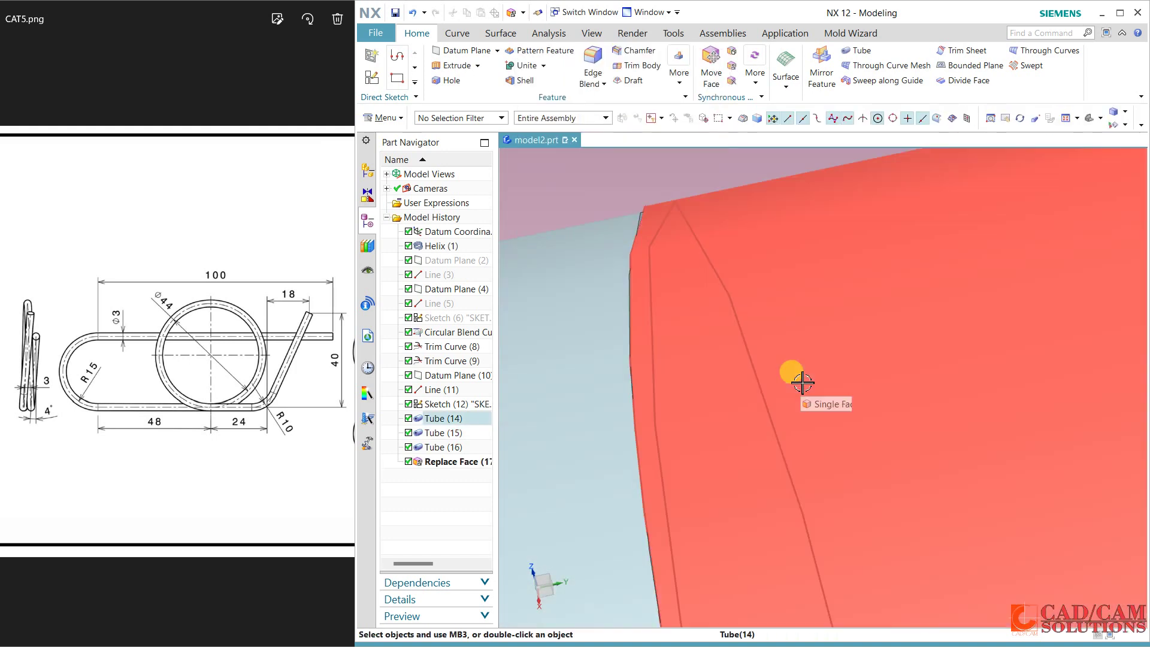
- Replace the coil tube's other end face with the adjoining end face of the tube along the 48 mm straight section
{"action": "scroll", "coordinate": [805, 376], "scroll_direction": "down", "scroll_amount": 3}
{"action": "scroll", "coordinate": [813, 382], "scroll_direction": "down", "scroll_amount": 6}
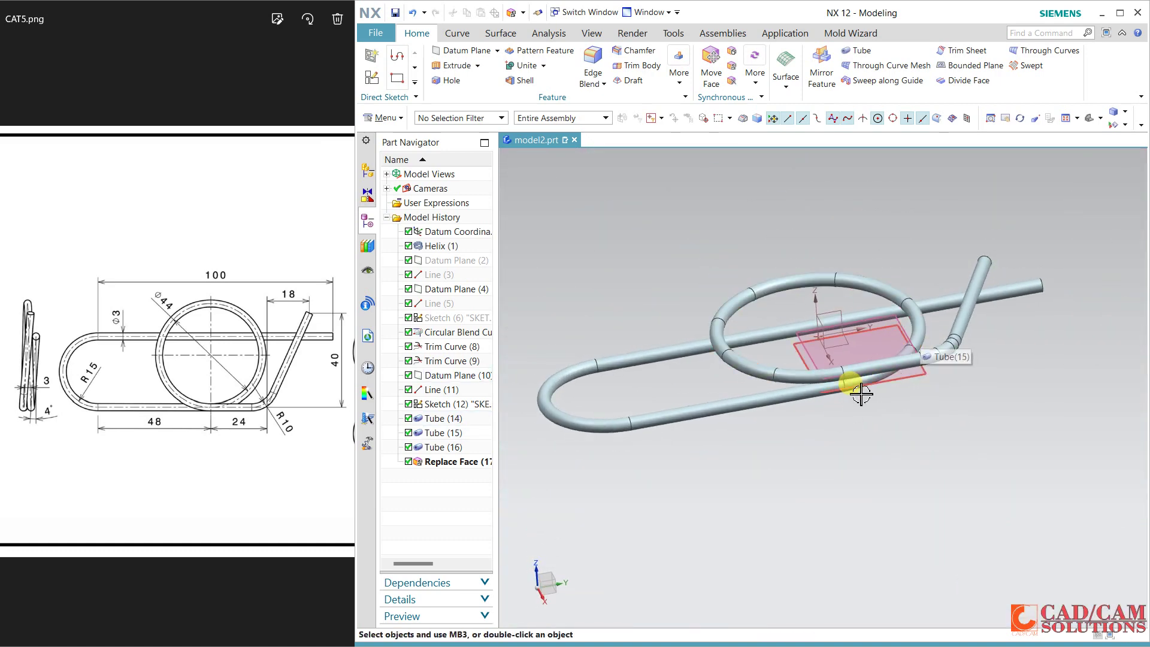
{"action": "scroll", "coordinate": [826, 371], "scroll_direction": "up", "scroll_amount": 6}
{"action": "scroll", "coordinate": [1069, 392], "scroll_direction": "up", "scroll_amount": 3}
{"action": "scroll", "coordinate": [889, 430], "scroll_direction": "down", "scroll_amount": 3}
{"action": "middle_click_drag", "start_coordinate": [889, 430], "coordinate": [874, 288]}
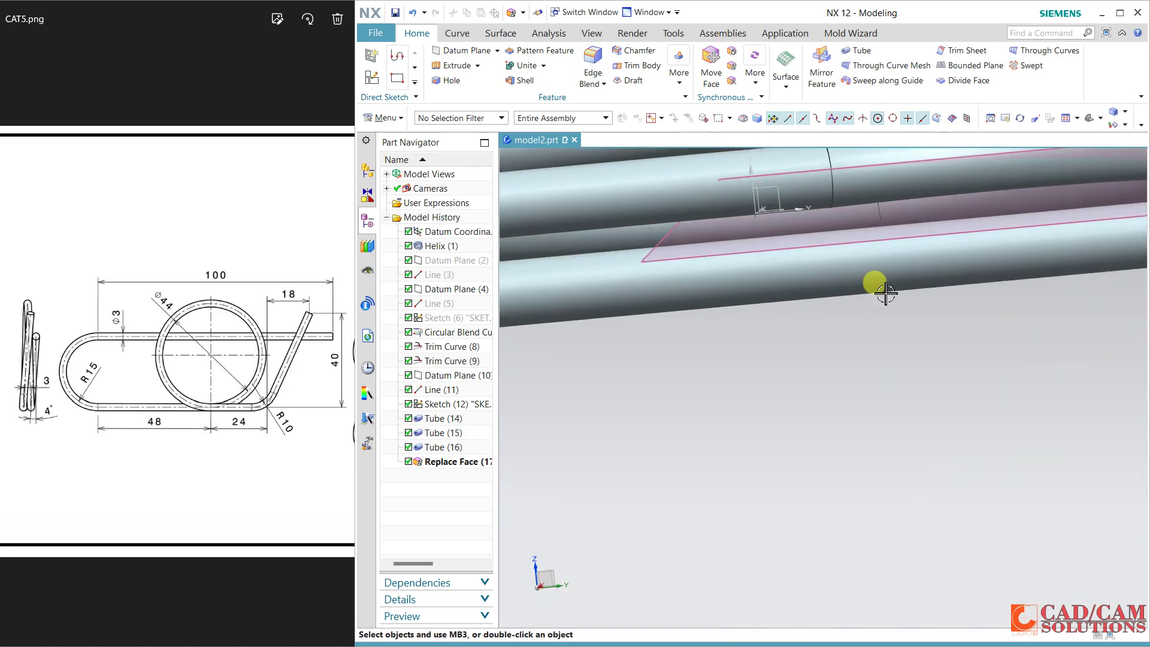
{"action": "scroll", "coordinate": [834, 200], "scroll_direction": "up", "scroll_amount": 5}
{"action": "scroll", "coordinate": [813, 256], "scroll_direction": "up", "scroll_amount": 3}
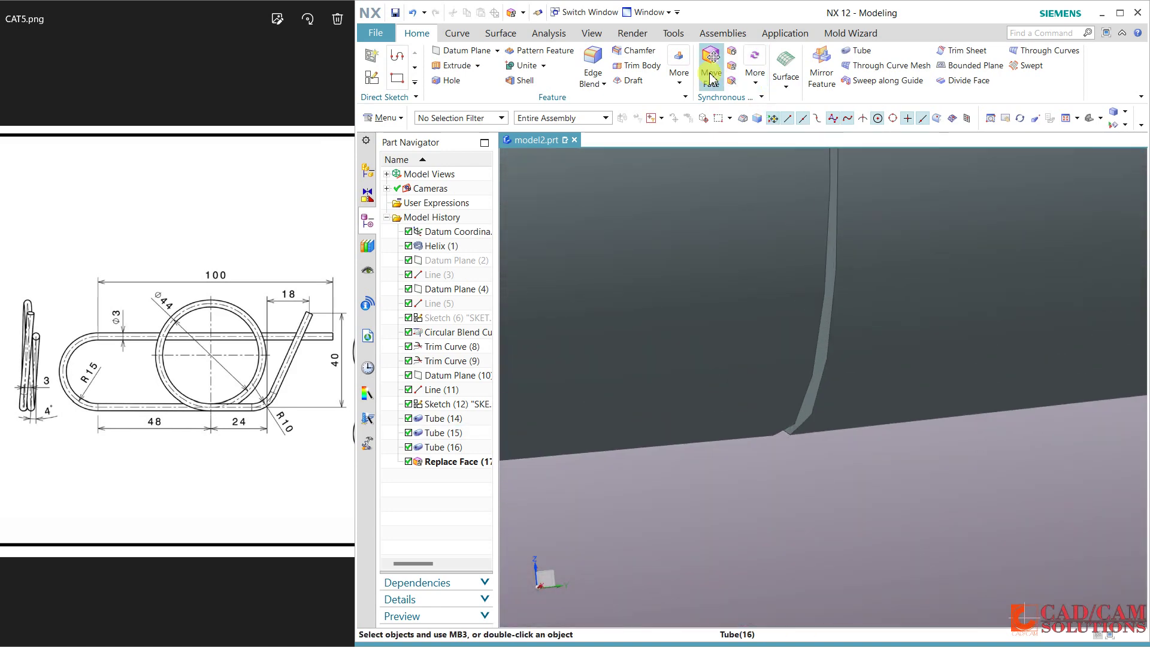
{"action": "left_click", "coordinate": [731, 65]}
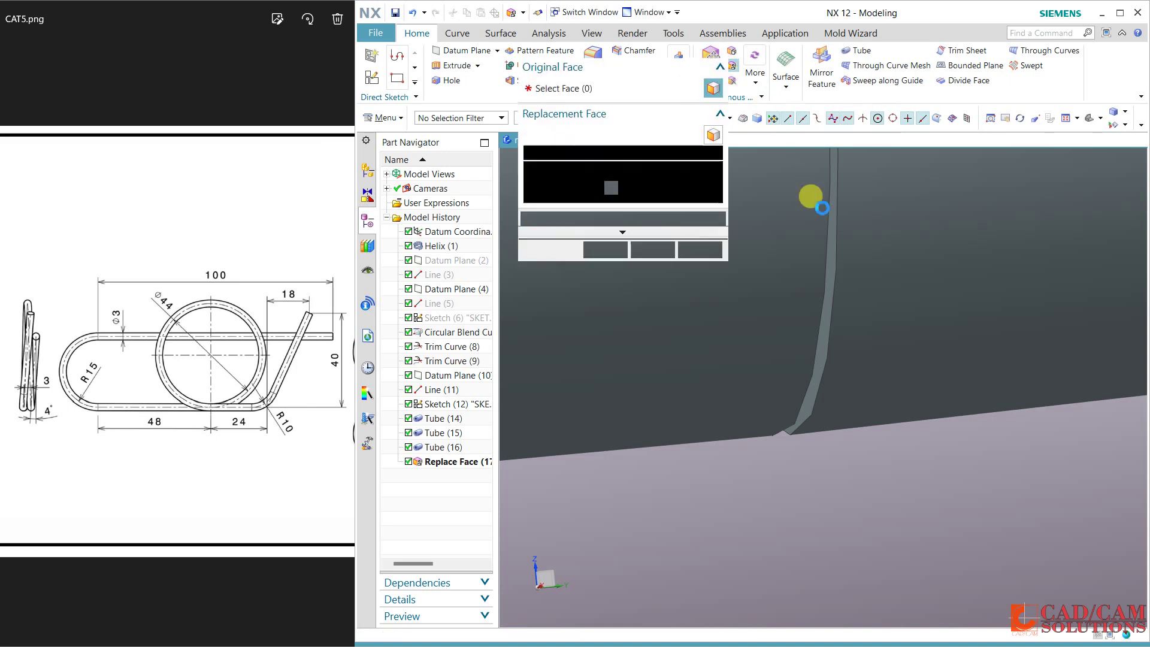
{"action": "left_click", "coordinate": [831, 338]}
{"action": "scroll", "coordinate": [970, 449], "scroll_direction": "down", "scroll_amount": 3}
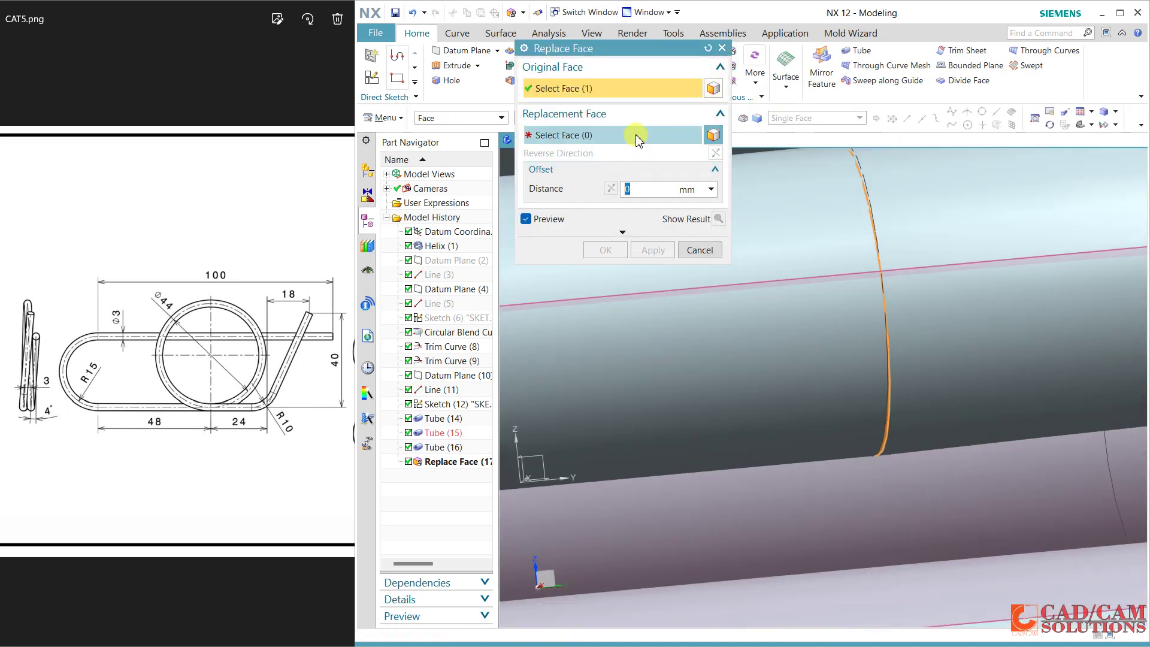
{"action": "middle_click_drag", "start_coordinate": [987, 441], "coordinate": [528, 526]}
{"action": "left_click", "coordinate": [508, 515]}
{"action": "left_click", "coordinate": [603, 250]}
- Unite the hook tube as target with the coil tube and the long R15 bend tube into one body
{"action": "scroll", "coordinate": [853, 407], "scroll_direction": "down", "scroll_amount": 5}
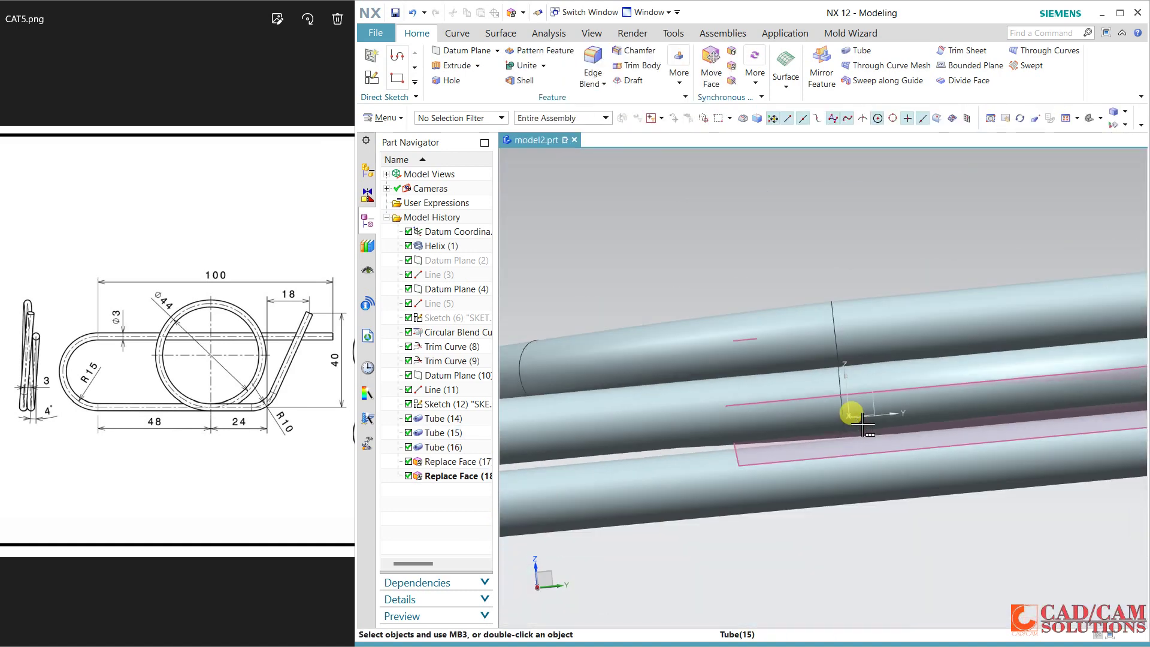
{"action": "middle_click_drag", "start_coordinate": [862, 423], "coordinate": [632, 284]}
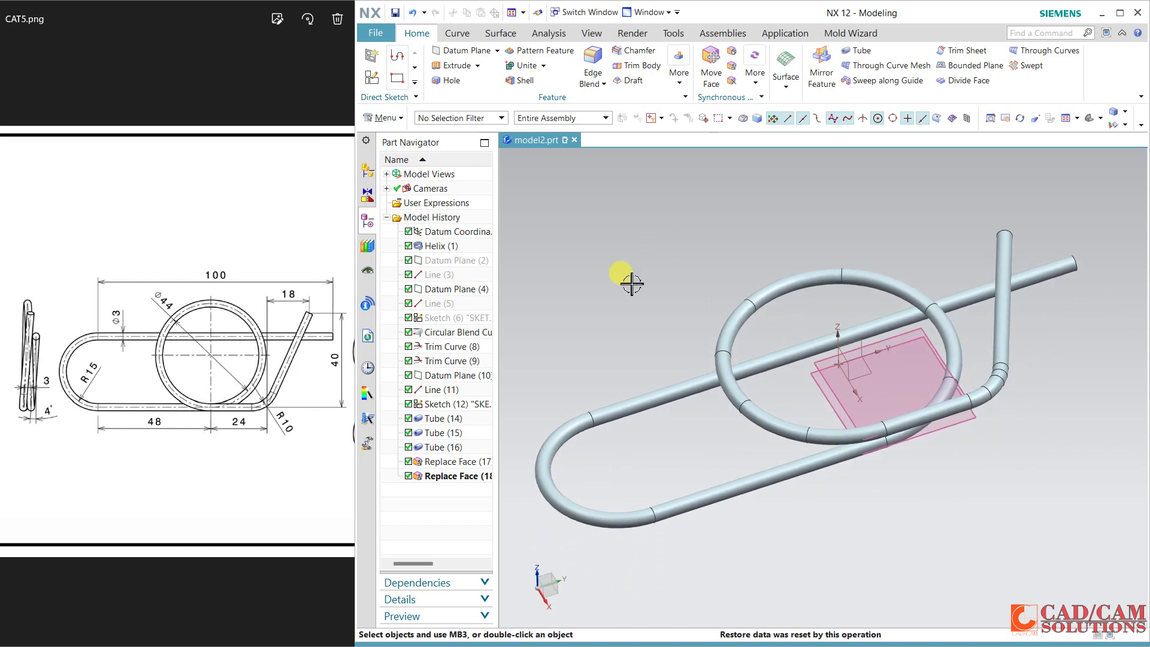
{"action": "left_click", "coordinate": [529, 67]}
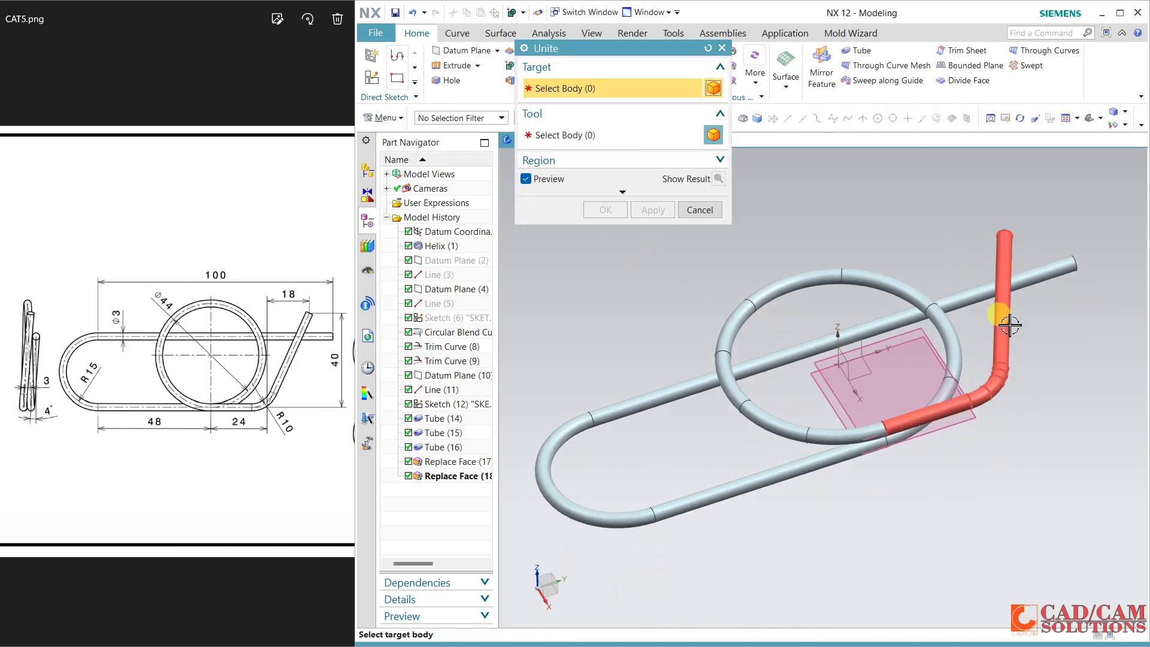
{"action": "left_click", "coordinate": [1010, 302]}
{"action": "left_click", "coordinate": [839, 434]}
{"action": "left_click", "coordinate": [802, 456]}
{"action": "left_click", "coordinate": [606, 211]}
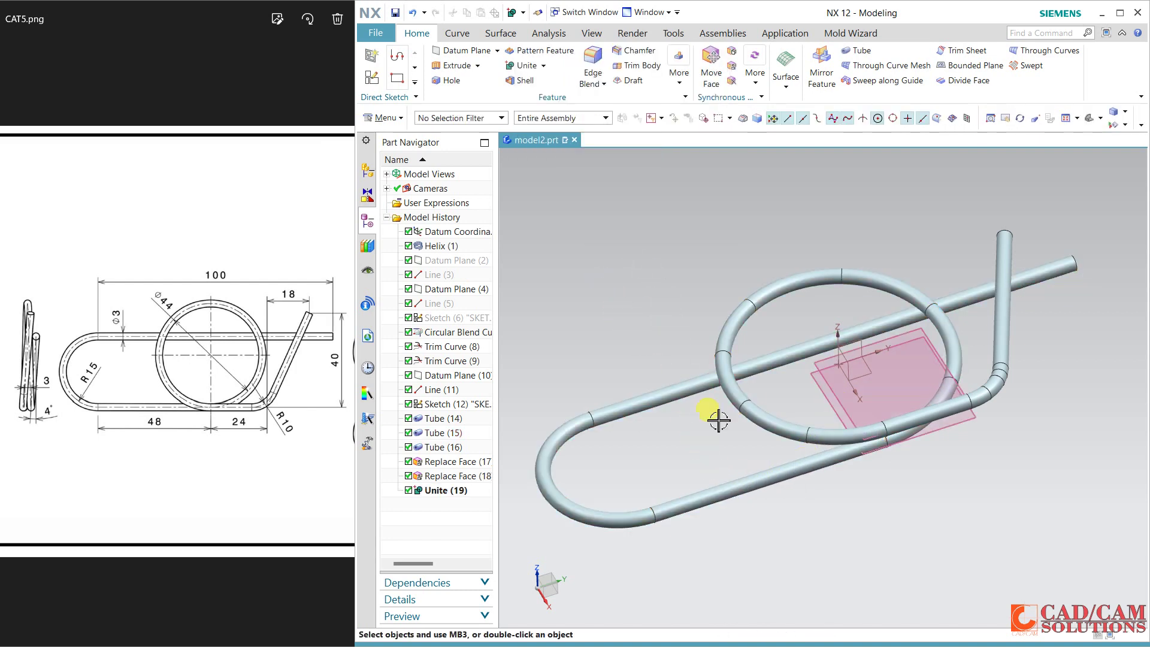
- Hide the two visible datum planes and the datum coordinate system around the coil
{"action": "mouse_move", "coordinate": [924, 533]}
{"action": "middle_mouse_down"}
{"action": "mouse_move", "coordinate": [921, 507]}
{"action": "mouse_move", "coordinate": [904, 510]}
{"action": "mouse_move", "coordinate": [925, 532]}
{"action": "middle_mouse_up"}
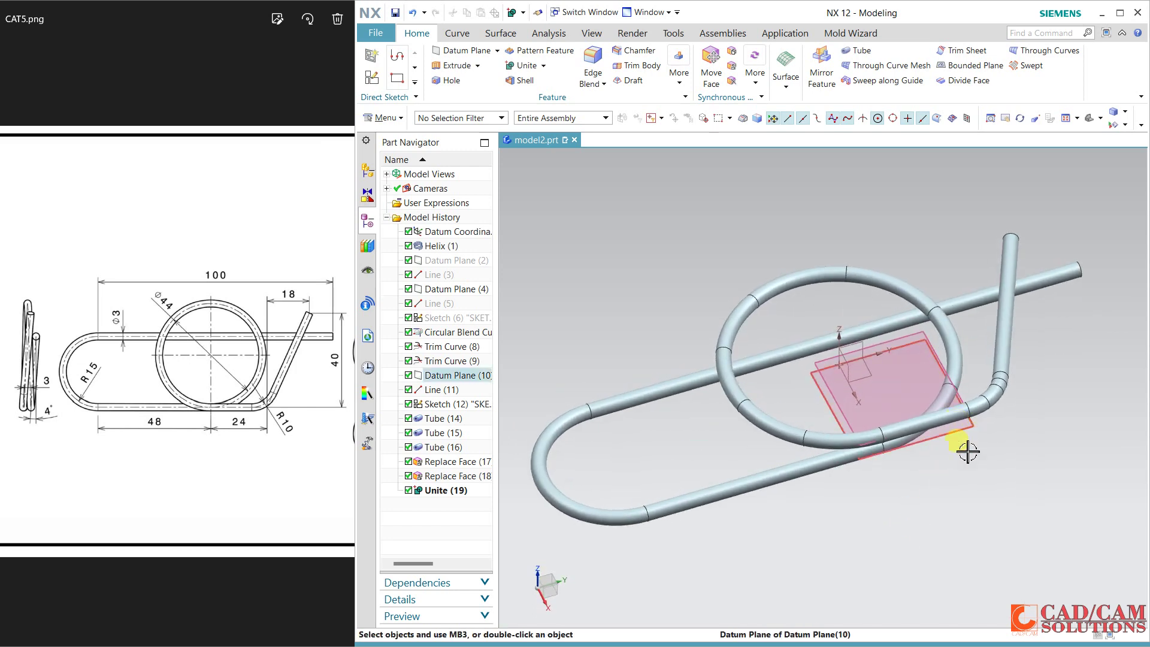
{"action": "left_click", "coordinate": [836, 376]}
{"action": "key", "text": "ctrl+b"}
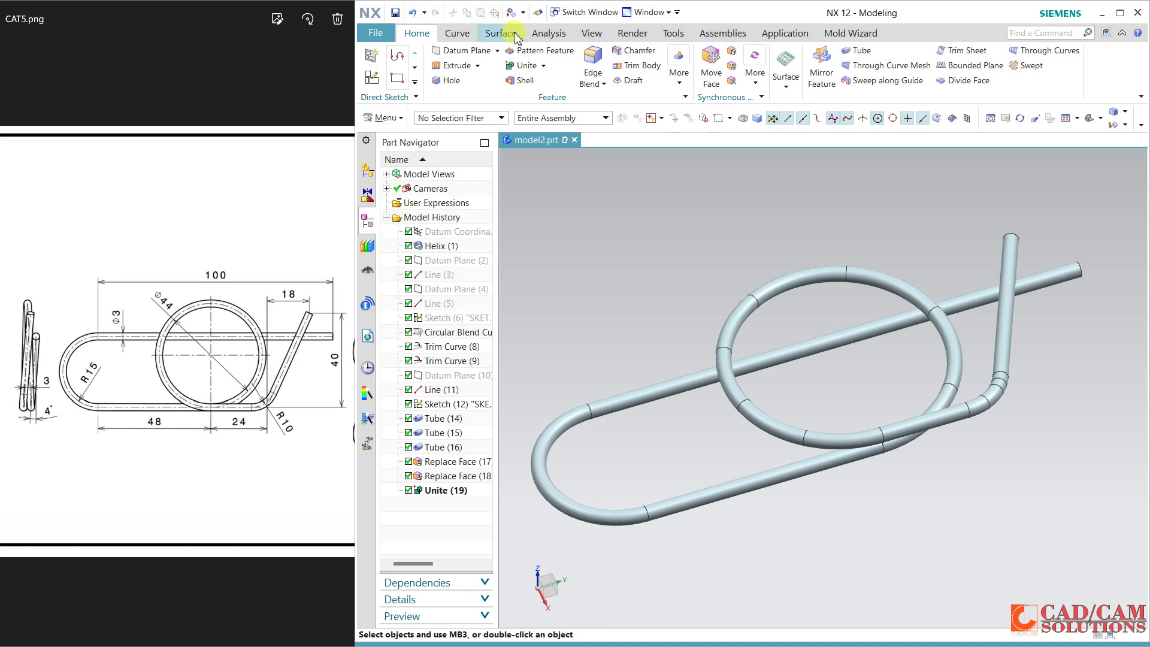